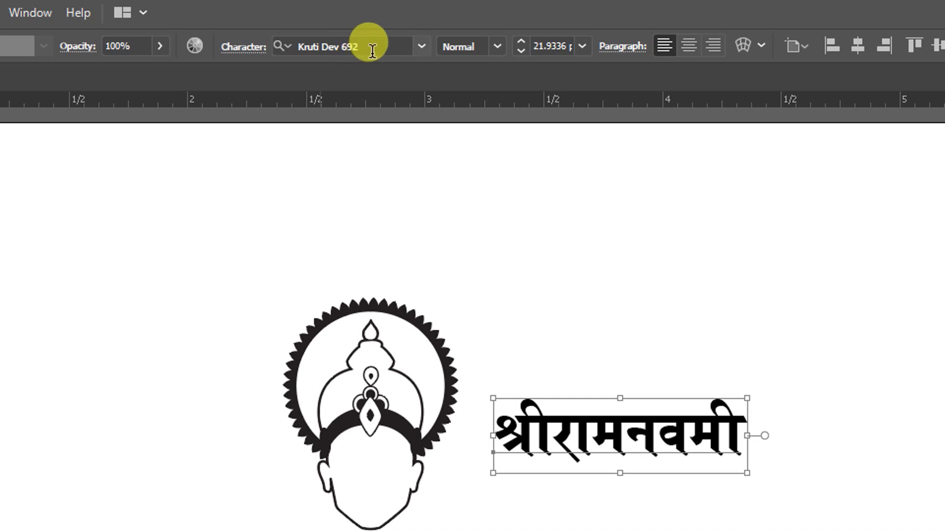
- Switch to the YouTube channel in the browser, look through its uploaded videos and return to the Illustrator document
key("alt+Tab")
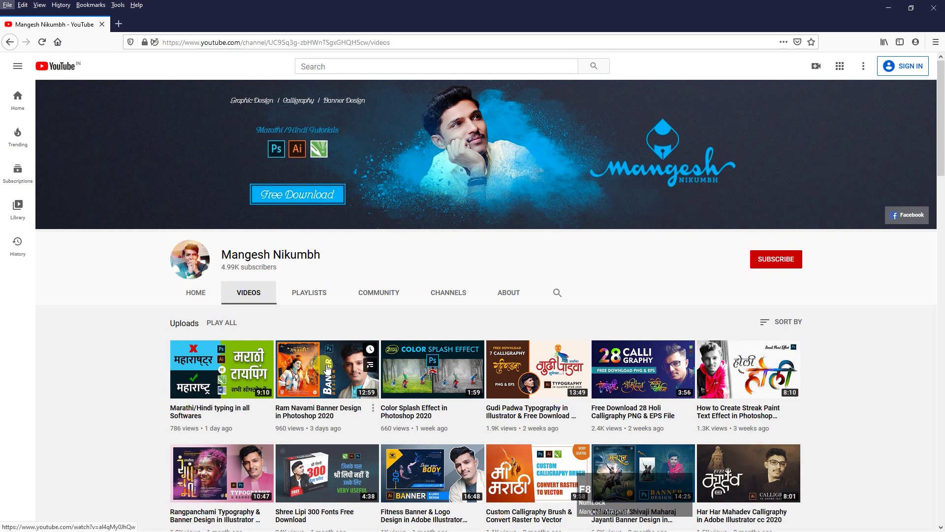
key("F10")
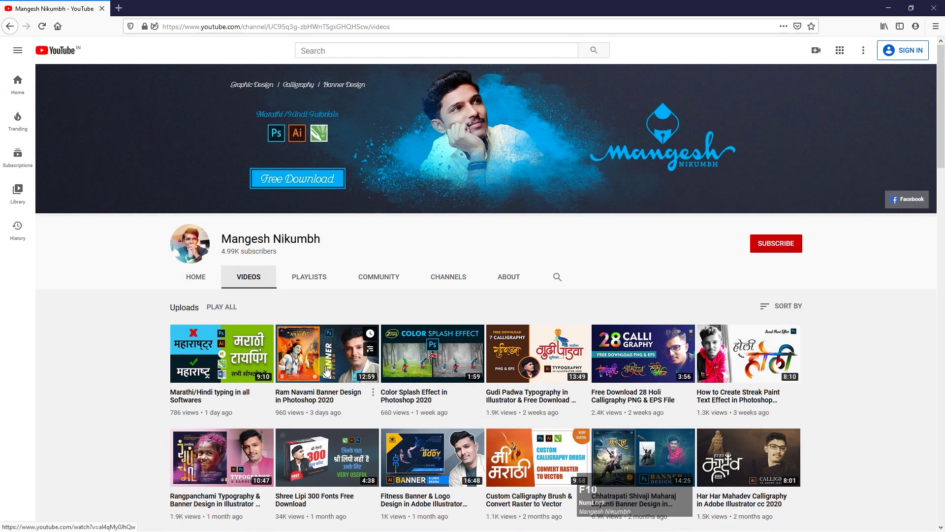
left_click_drag(941, 162, 941, 199)
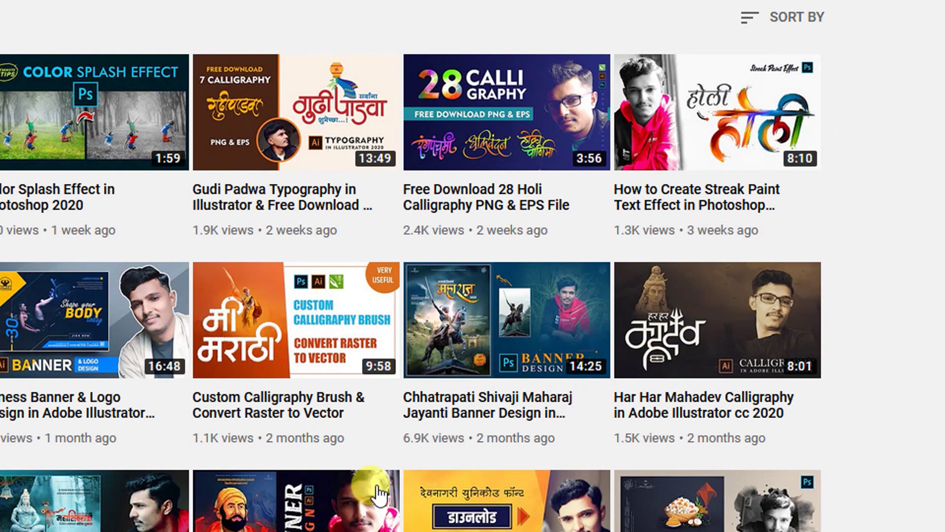
scroll(439, 448, "down", 3)
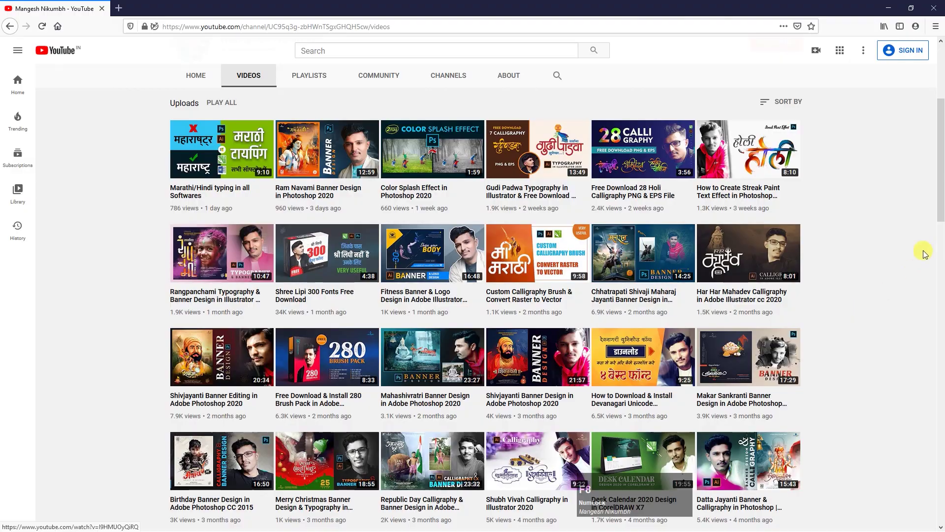
left_click_drag(939, 207, 913, 491)
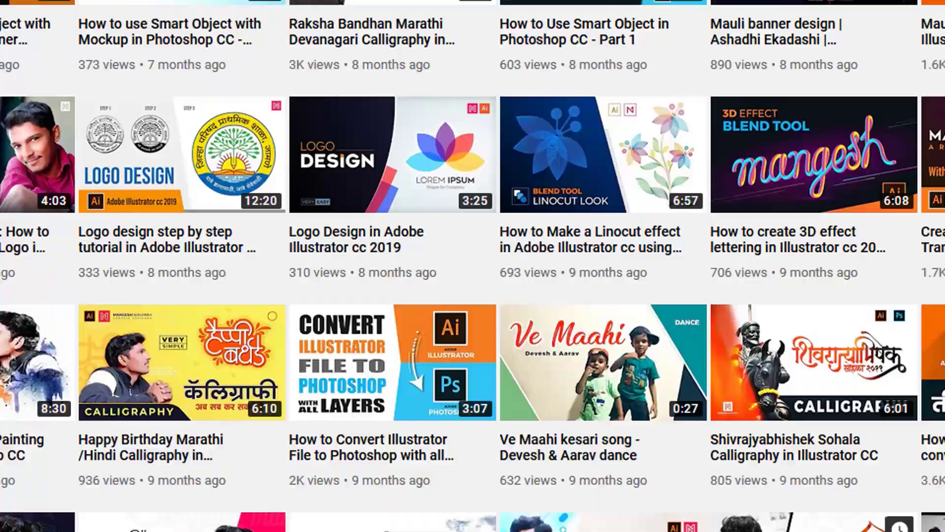
key("F9")
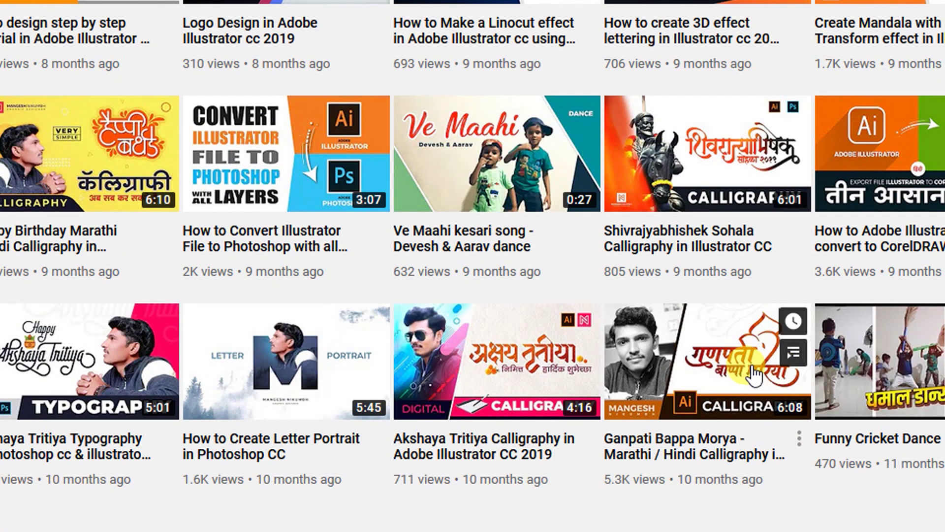
key("F8")
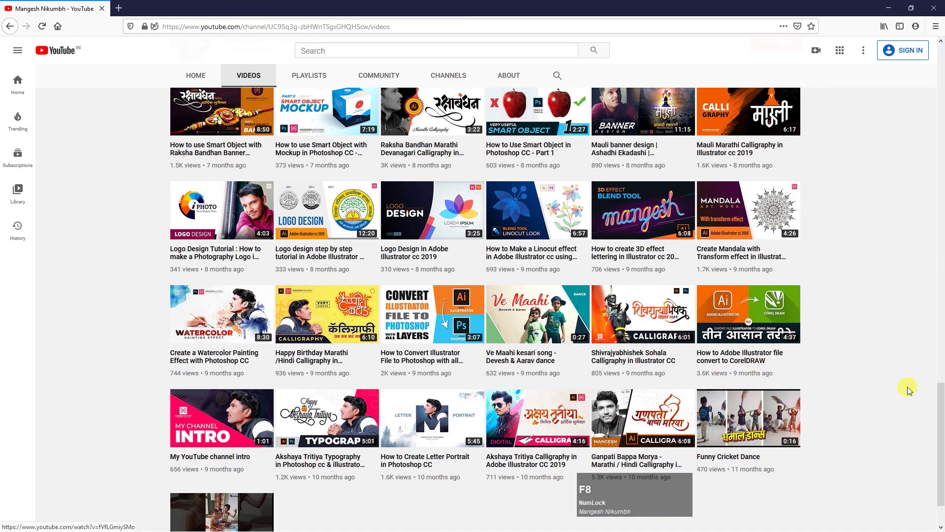
left_click_drag(941, 408, 940, 103)
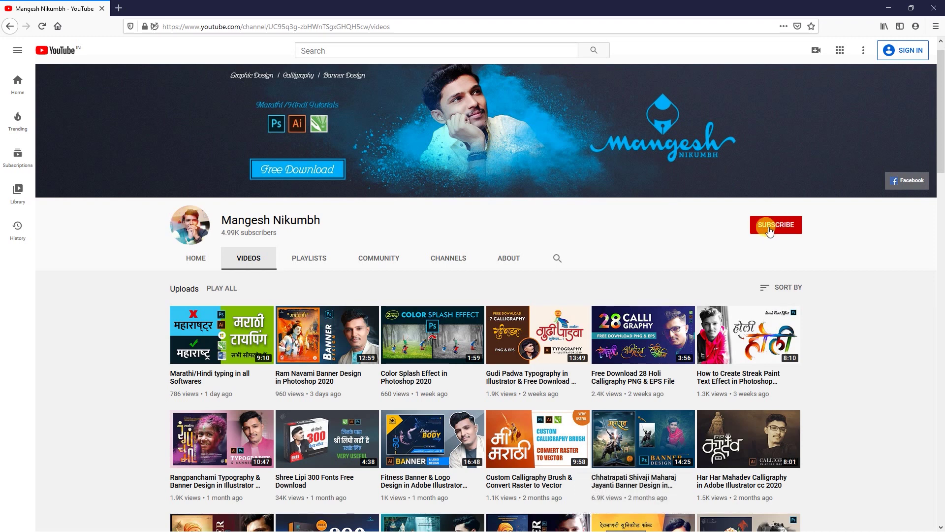
left_click(929, 9)
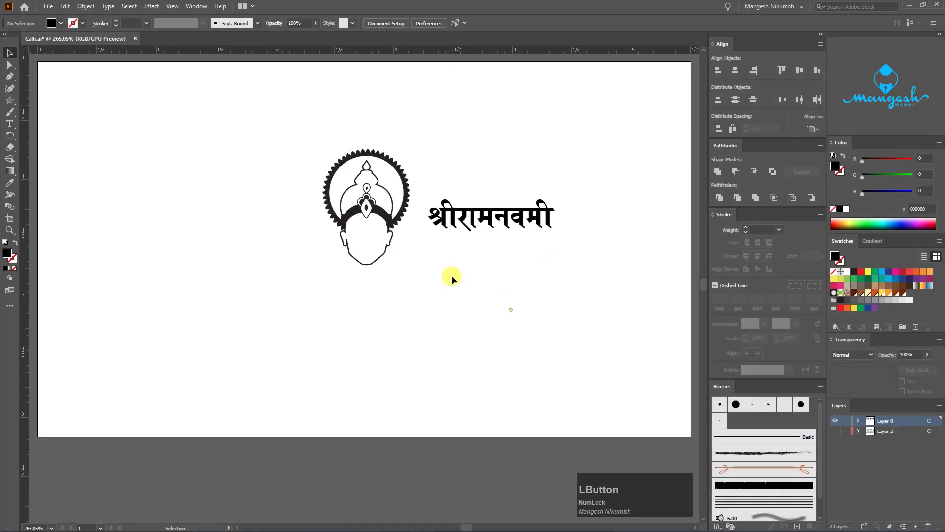
- Shift the crowned head artwork up and enlarge the श्रीरामनवमी text to about 50.1 pt, placed directly below the head
left_click_drag(389, 224, 381, 201)
left_click(413, 192)
left_click_drag(513, 185, 578, 213)
left_click(571, 217)
left_click_drag(456, 240, 426, 261)
left_click_drag(490, 235, 513, 229)
left_click(555, 209)
left_click(416, 258)
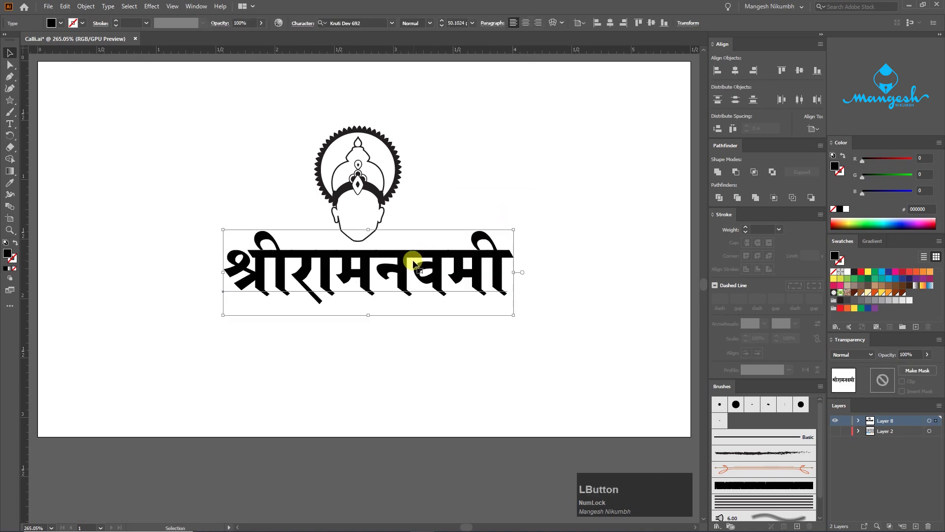
- Convert the श्रीरामनवमी text to outlines and ungroup it into separate letters
right_click(413, 262)
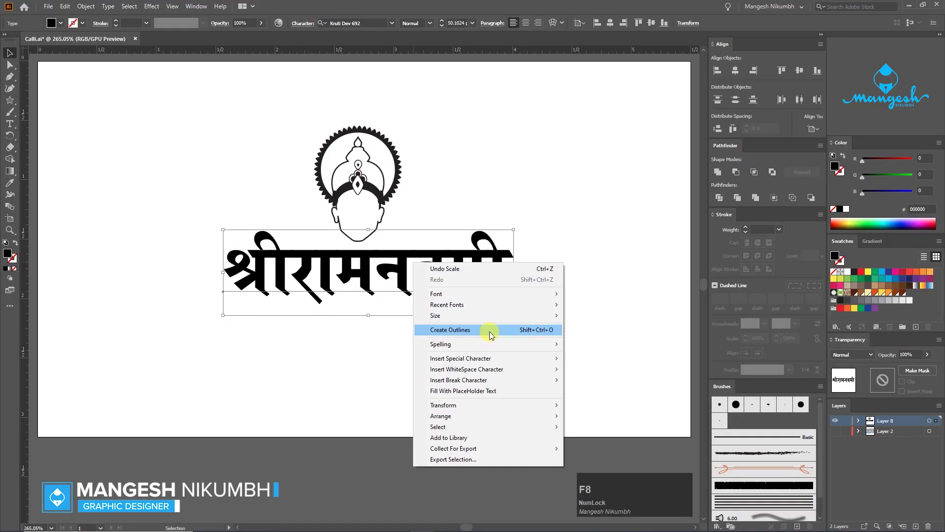
left_click(513, 397)
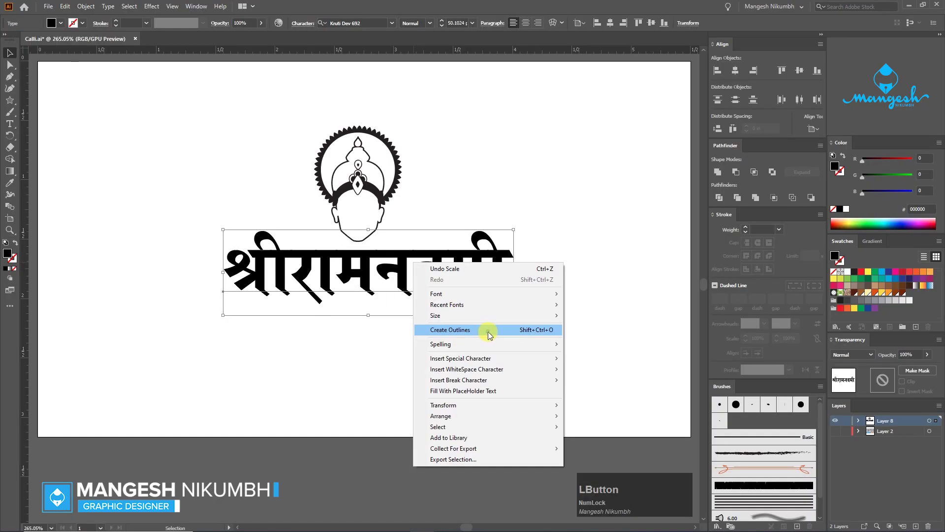
right_click(327, 262)
left_click(359, 341)
left_click(389, 345)
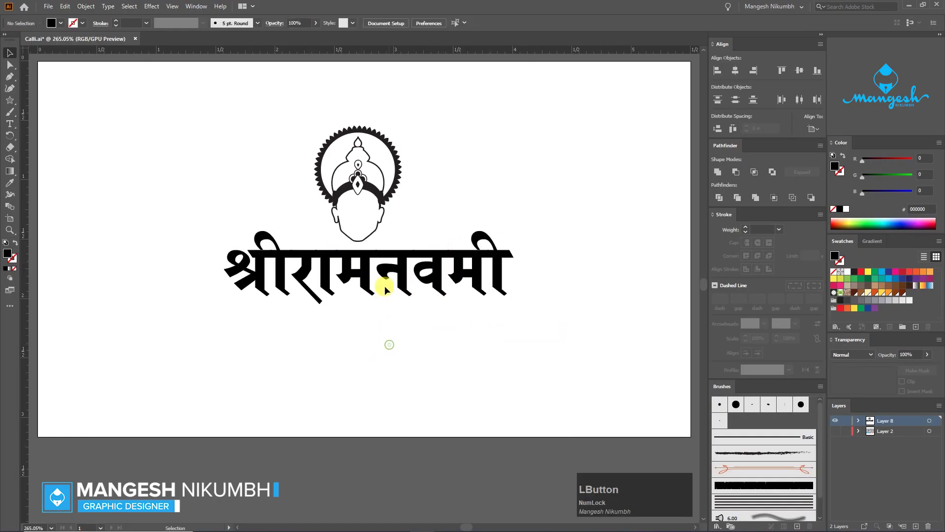
left_click_drag(369, 253, 379, 336)
left_click_drag(400, 268, 441, 321)
left_click_drag(495, 242, 544, 227)
key("ctrl+z")
key("ctrl+z")
key("ctrl+z")
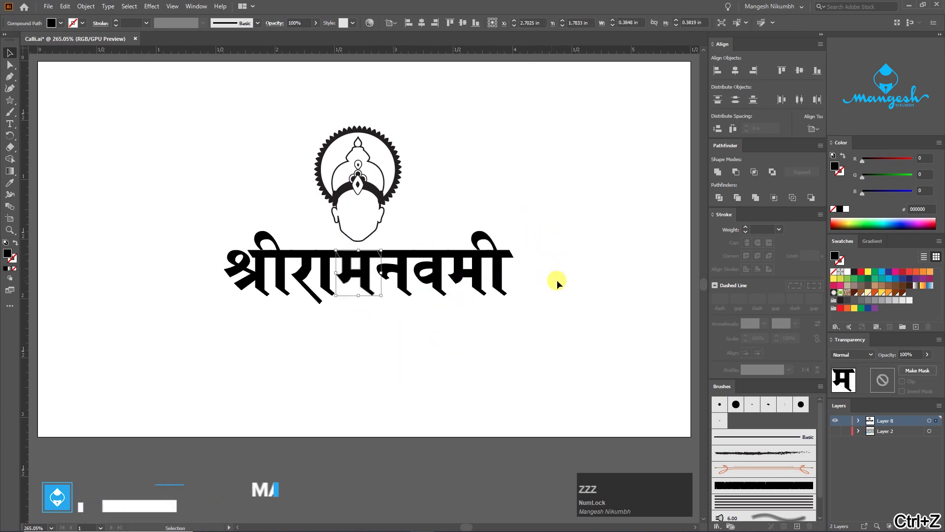
- Raise the head artwork clear of the lettering and cut a straight horizontal Eraser stroke across all letters along their headline
left_click_drag(394, 191, 399, 154)
left_click(285, 250)
left_click_drag(170, 229, 569, 297)
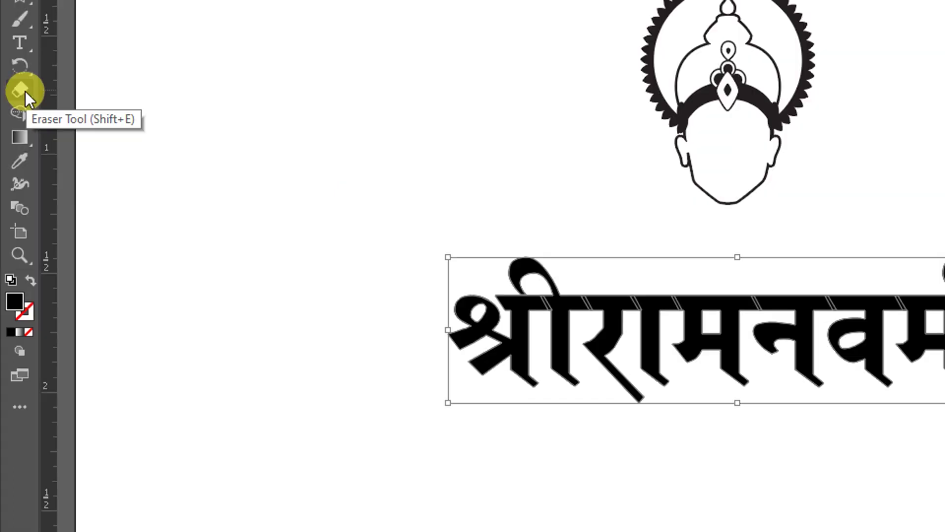
left_click(11, 149)
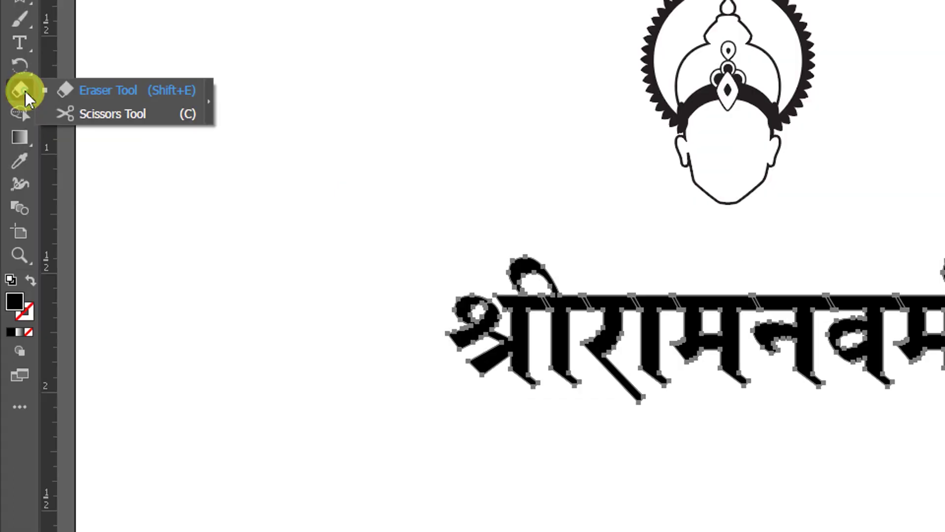
left_click(120, 96)
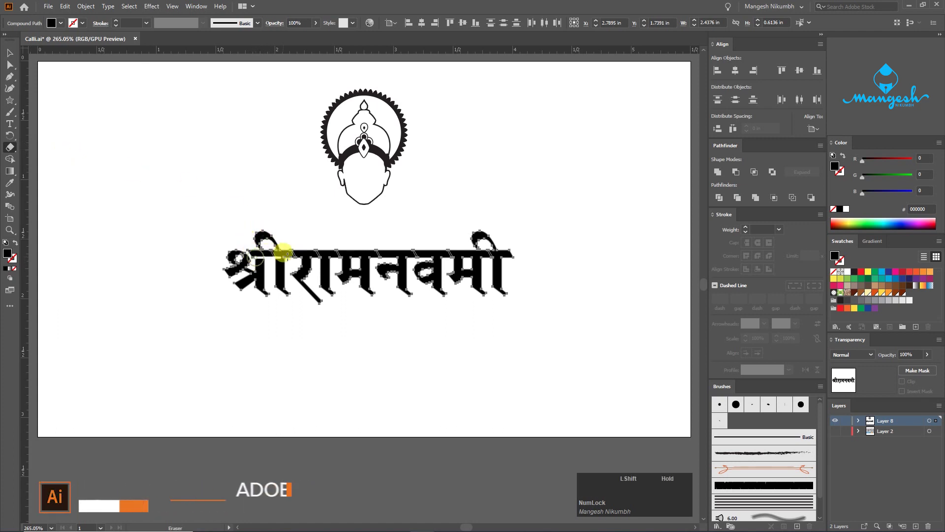
left_click_drag(543, 245, 545, 246)
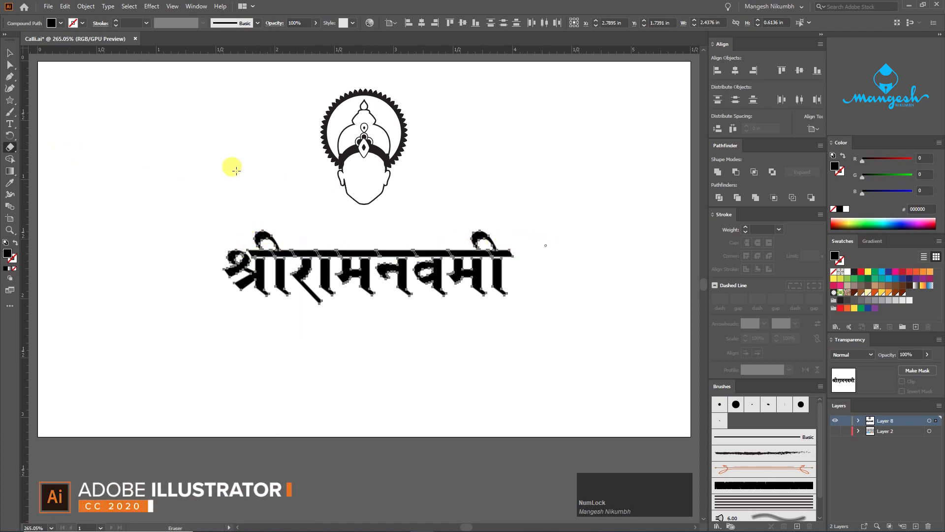
left_click(10, 53)
left_click(172, 138)
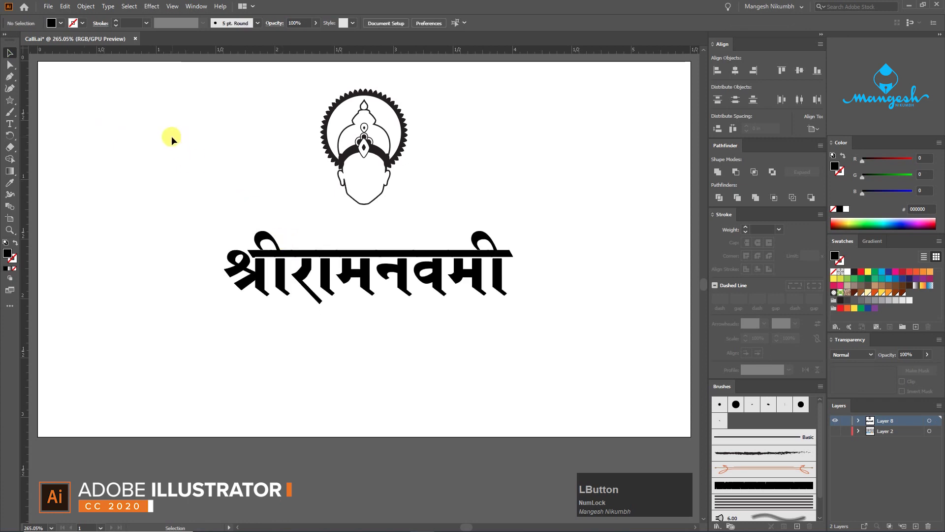
- Remove the cut-off headline pieces and the vowel curves above it with the Direct Selection tool, leaving only the letter bodies
left_click(15, 65)
left_click_drag(282, 248, 284, 249)
key("Delete")
key("Delete")
left_click_drag(458, 223, 512, 254)
key("Delete")
key("Delete")
left_click_drag(283, 236, 446, 253)
key("Delete")
key("Delete")
mouse_move(250, 236)
left_mouse_down()
mouse_move(289, 257)
mouse_move(518, 264)
left_mouse_up()
key("Delete")
key("Delete")
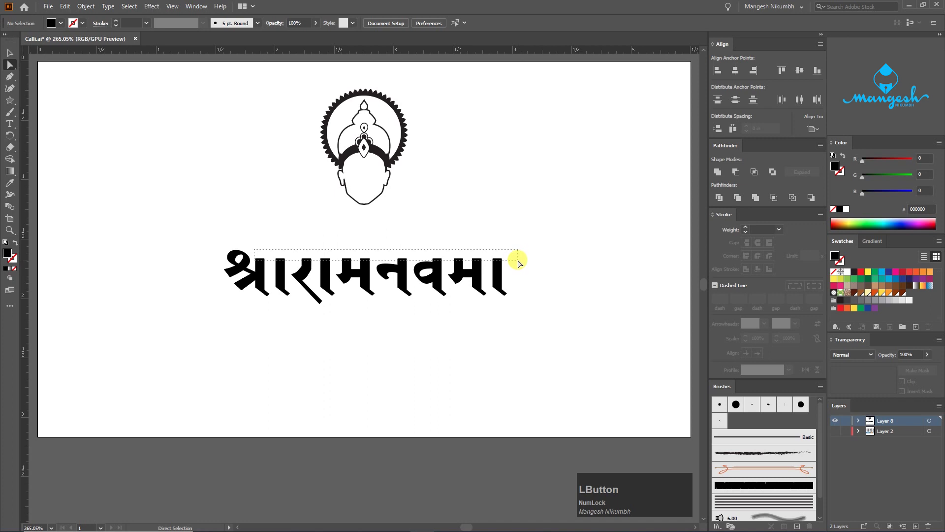
- Nudge the top anchor points of all the letter stems upward to lengthen the stems
left_click_drag(518, 261, 518, 260)
key("ctrl+z")
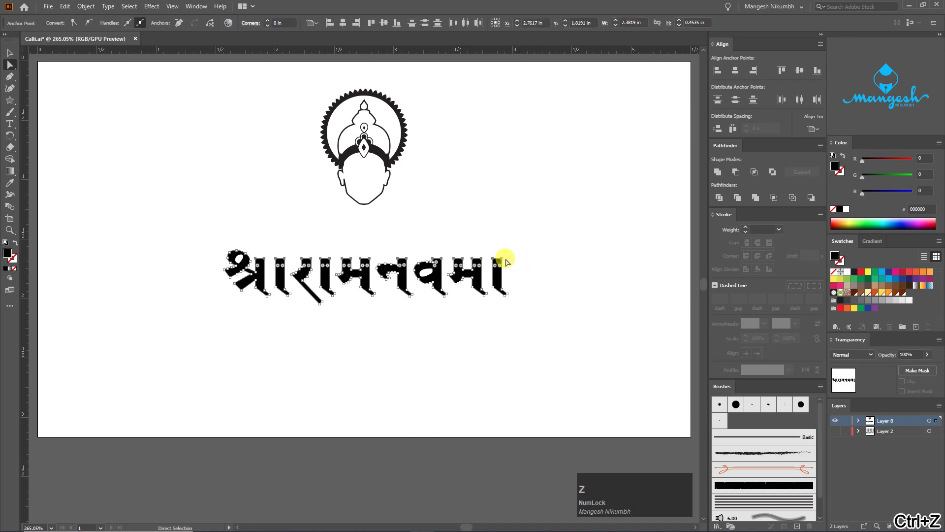
key("Up")
key("Up")
key("Up")
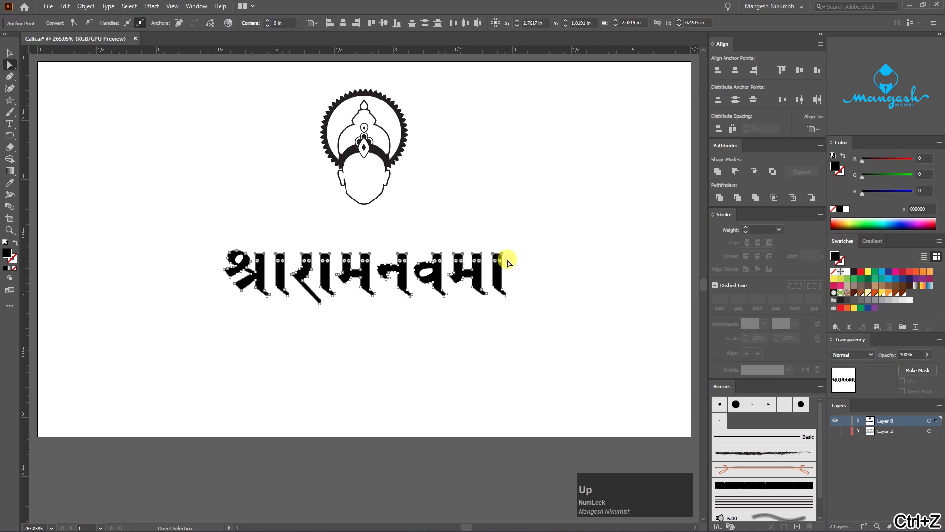
key("Up")
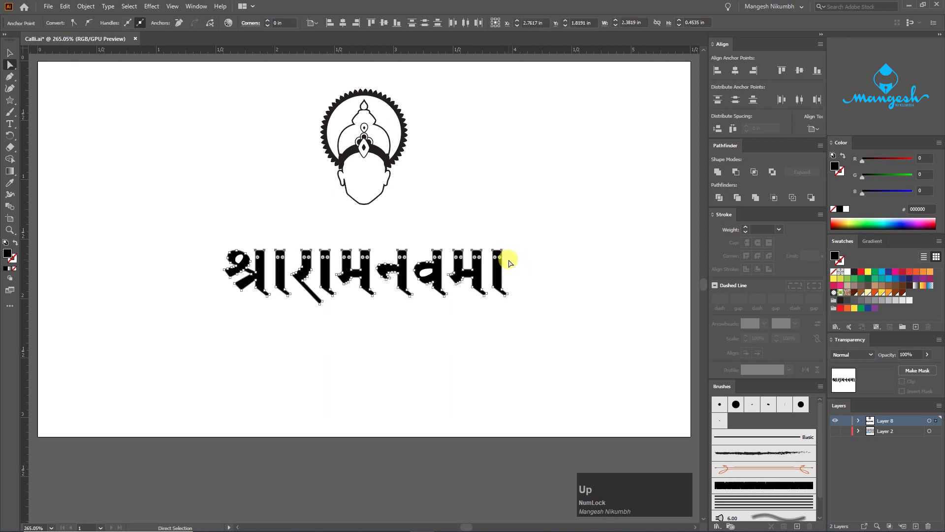
left_click(538, 264)
- Select the whole lettering and merge its shapes with Pathfinder Unite
key("v")
left_click_drag(170, 219, 457, 269)
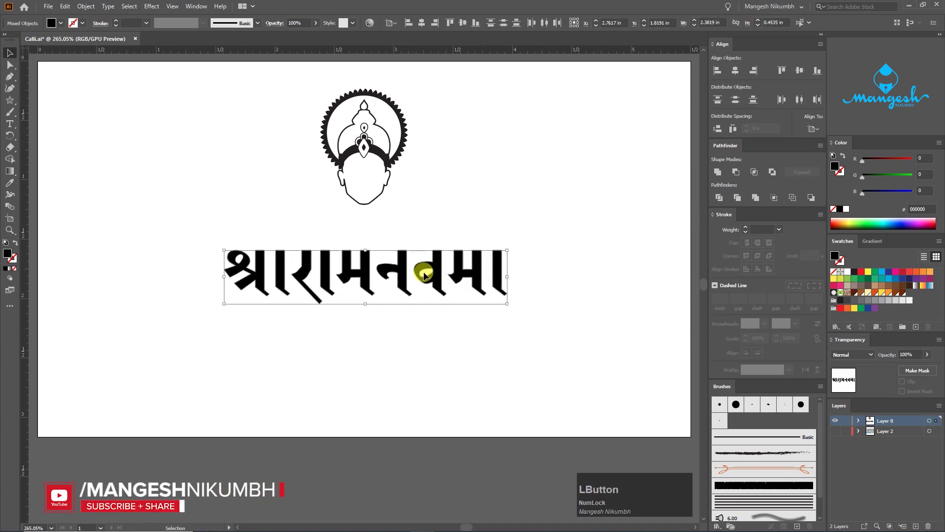
left_click(717, 172)
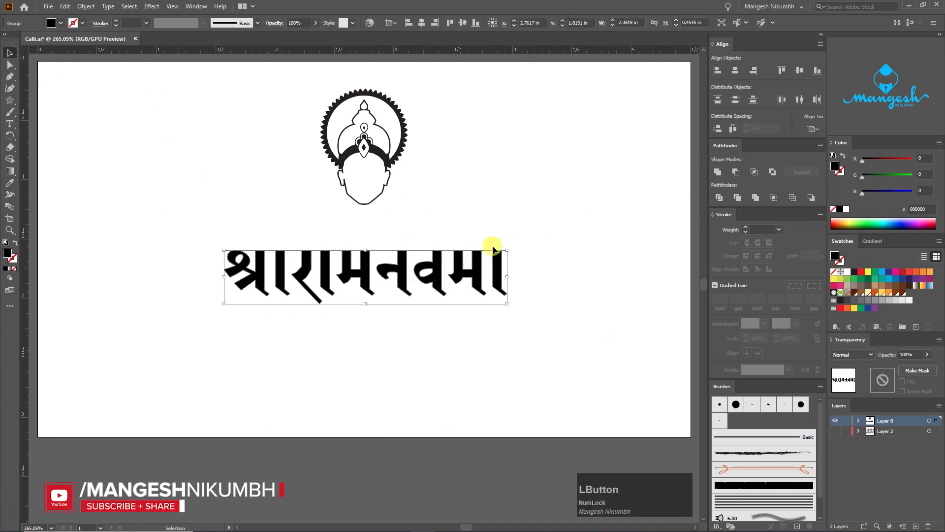
- Move the head artwork down close above the lettering and shift the lettering slightly lower beneath the chin
left_click_drag(278, 115, 530, 262)
left_click_drag(389, 166, 392, 206)
left_click(442, 207)
left_click(443, 221)
left_click_drag(403, 293, 412, 268)
left_click(532, 339)
- Paint a short curved trial stroke with the 5 pt. Round brush, set its weight to 0.25 pt and delete the trial stroke
left_click(719, 406)
left_click(15, 114)
left_click(11, 113)
left_click_drag(496, 217, 519, 193)
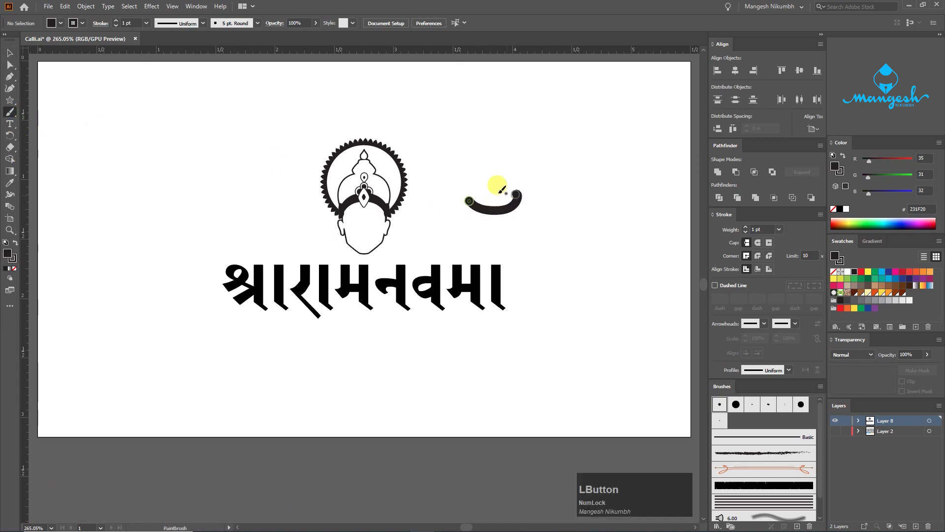
left_click(10, 57)
left_click(496, 207)
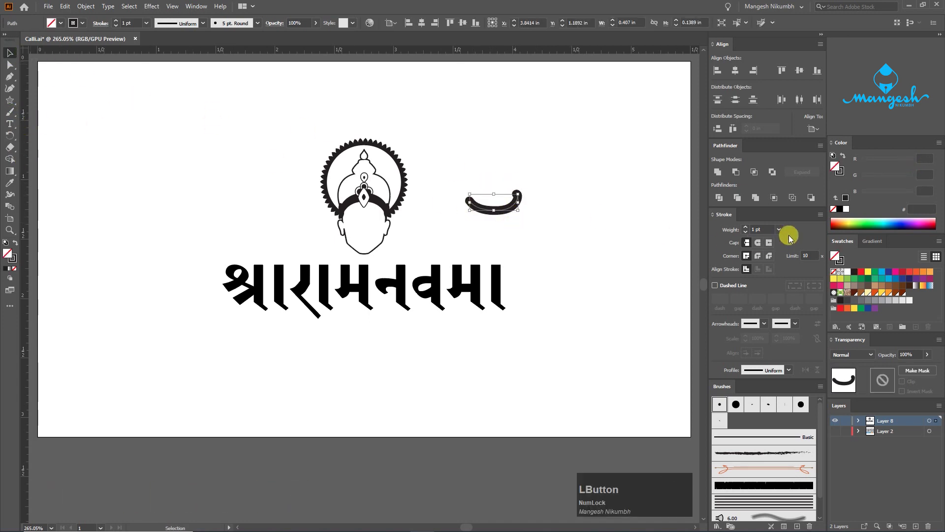
left_click(778, 229)
left_click(794, 240)
left_click(540, 223)
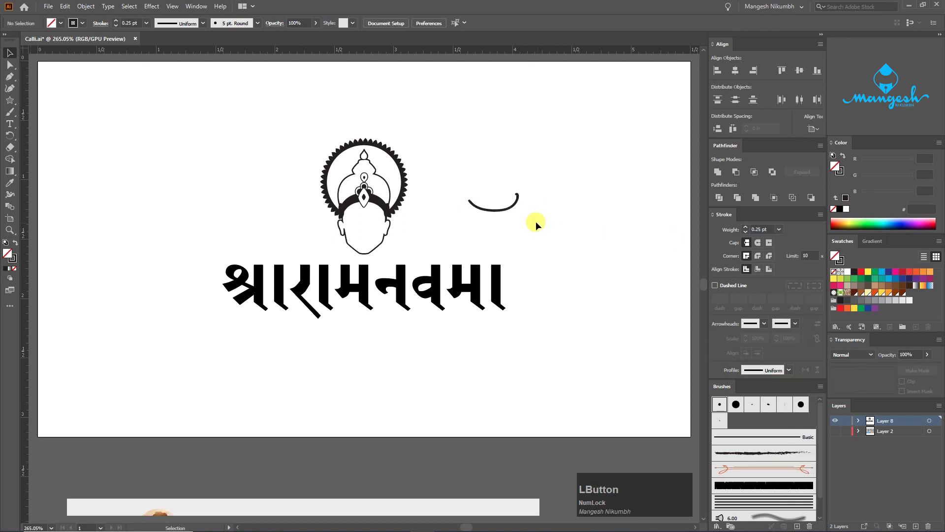
key("Delete")
- Paint a curling flourish about 1.2 in wide from the head's left ear down to a hook beside the first letter
key("b")
left_click_drag(333, 223, 282, 224)
key("ctrl+z")
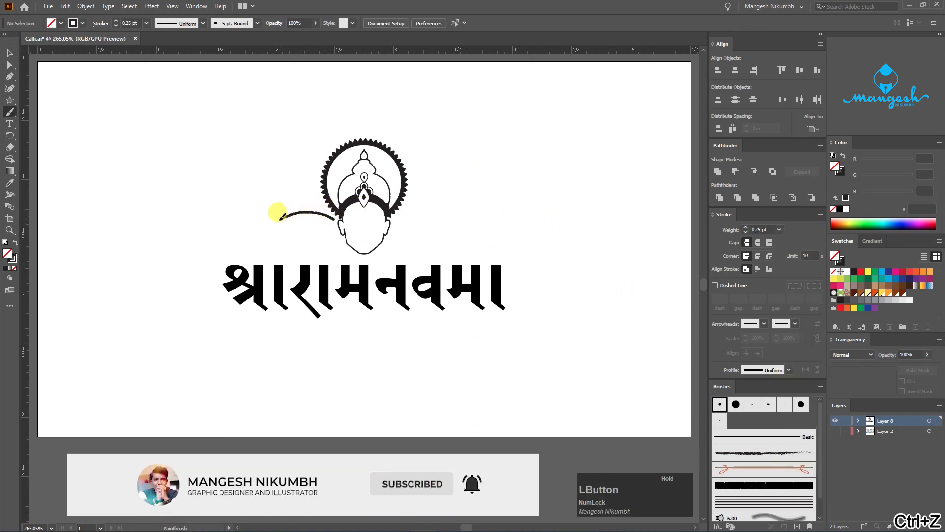
mouse_move(228, 252)
left_mouse_down()
mouse_move(192, 252)
mouse_move(198, 257)
left_mouse_up()
- Select the painted flourish and remove its brush stroke so it becomes a plain path
left_click(8, 55)
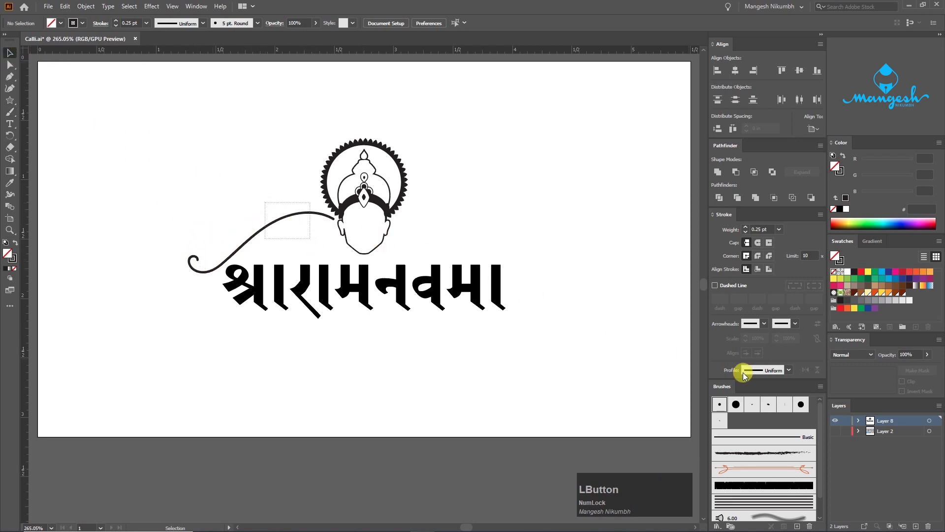
left_click_drag(265, 202, 310, 238)
key("F9")
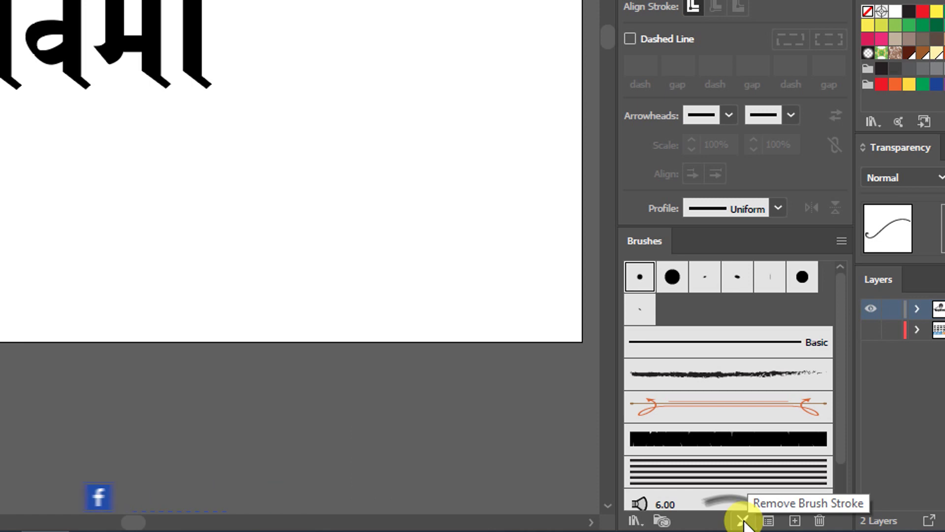
left_click(742, 520)
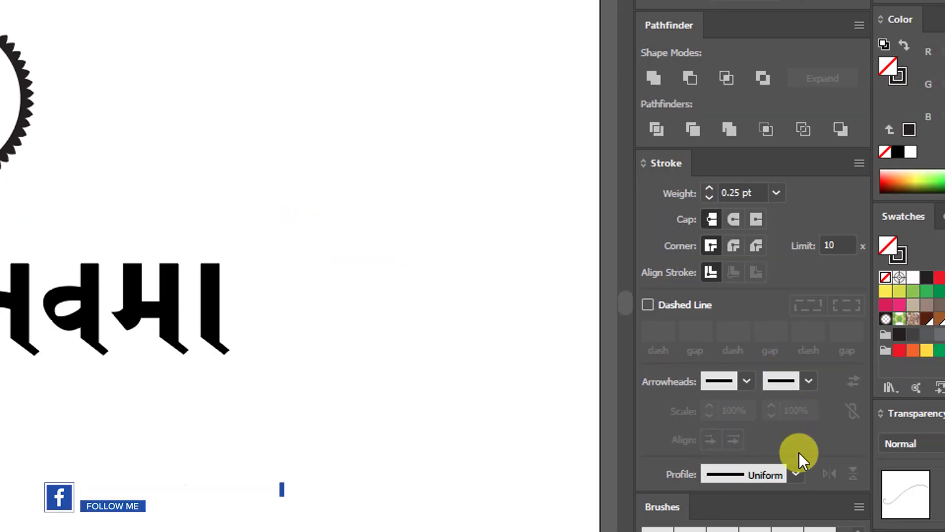
- Apply the wedge-shaped tapered width profile to the flourish and raise its stroke weight to 1 pt
left_click(788, 370)
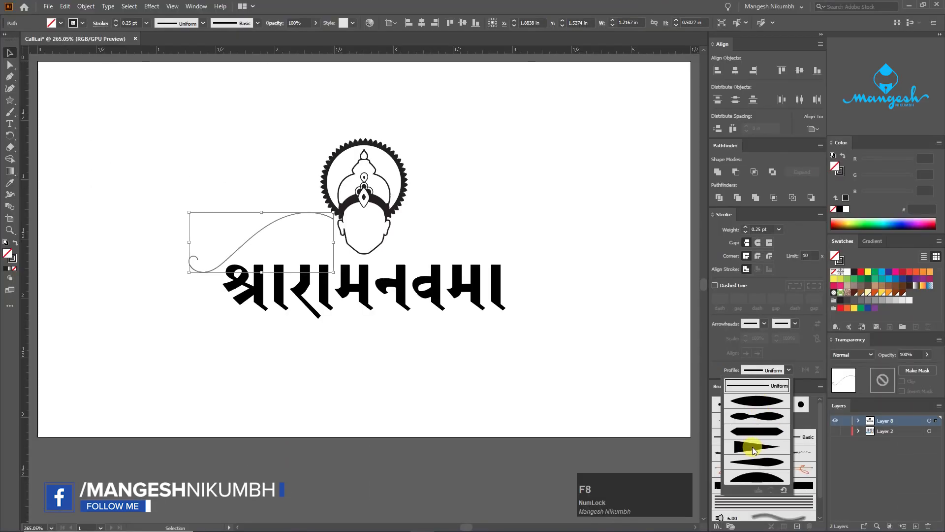
left_click(752, 447)
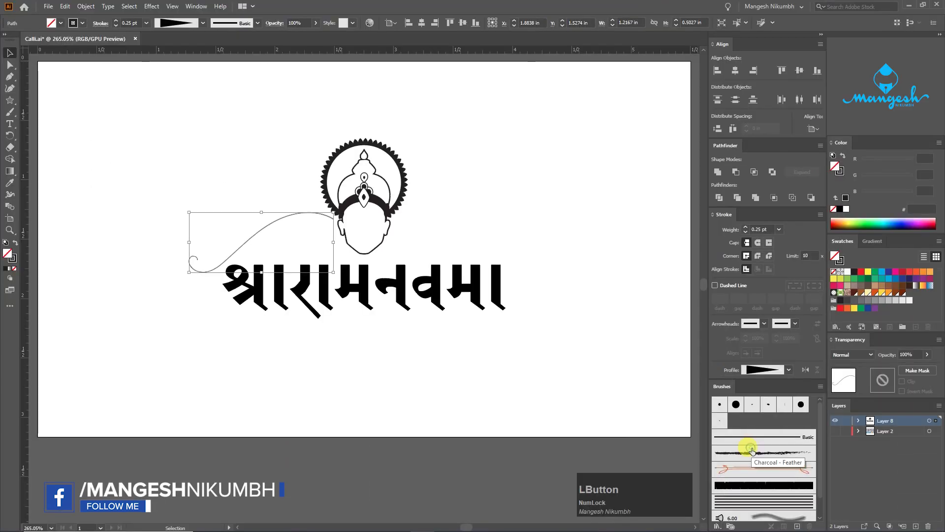
left_click(745, 228)
left_click(746, 229)
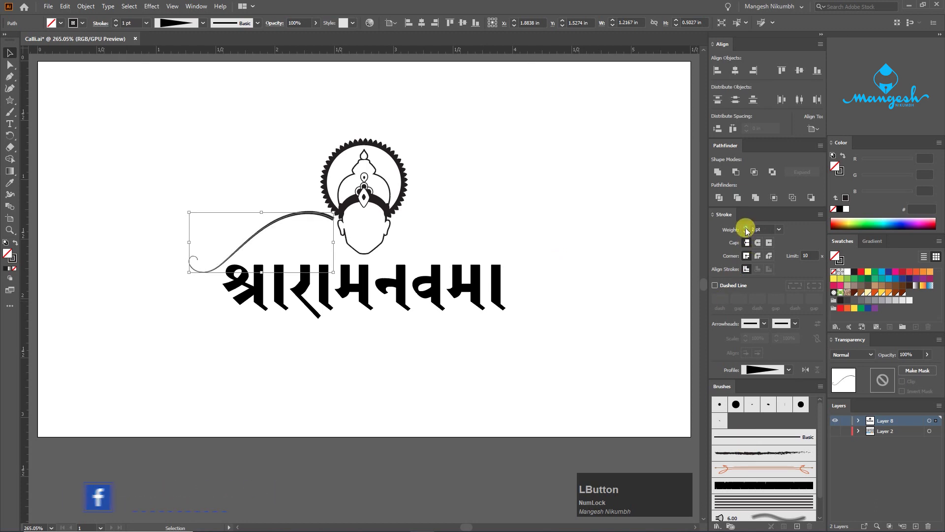
- Raise the flourish's stroke weight to 7 pt and adjust its size and angle to about 1.24 in wide beside the left ear
left_click(745, 229)
left_click(746, 229)
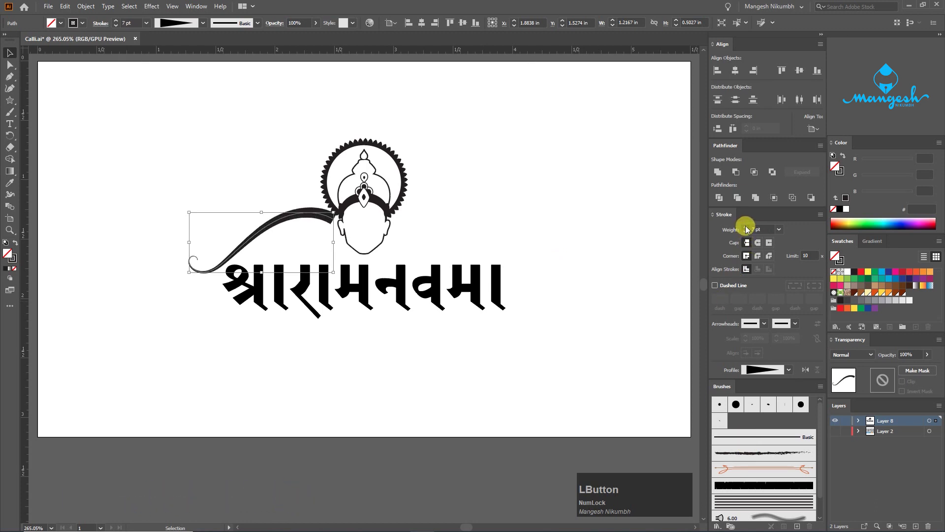
mouse_move(328, 219)
left_mouse_down()
mouse_move(318, 226)
mouse_move(334, 249)
left_mouse_up()
left_click_drag(178, 249, 174, 248)
left_click_drag(326, 222, 244, 204)
left_click(372, 212)
left_click_drag(171, 212, 183, 217)
left_click(508, 230)
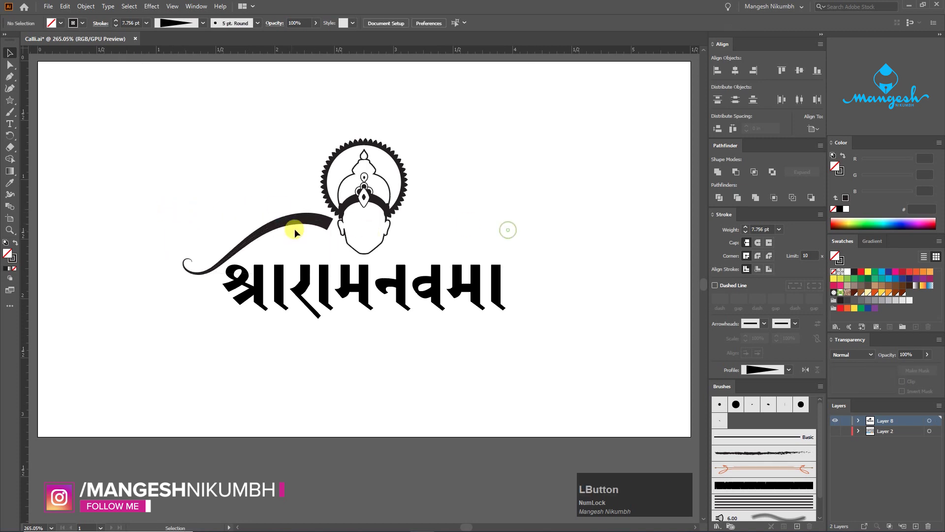
- Expand the flourish's appearance into a filled shape and duplicate it on the right side of the head
left_click(86, 6)
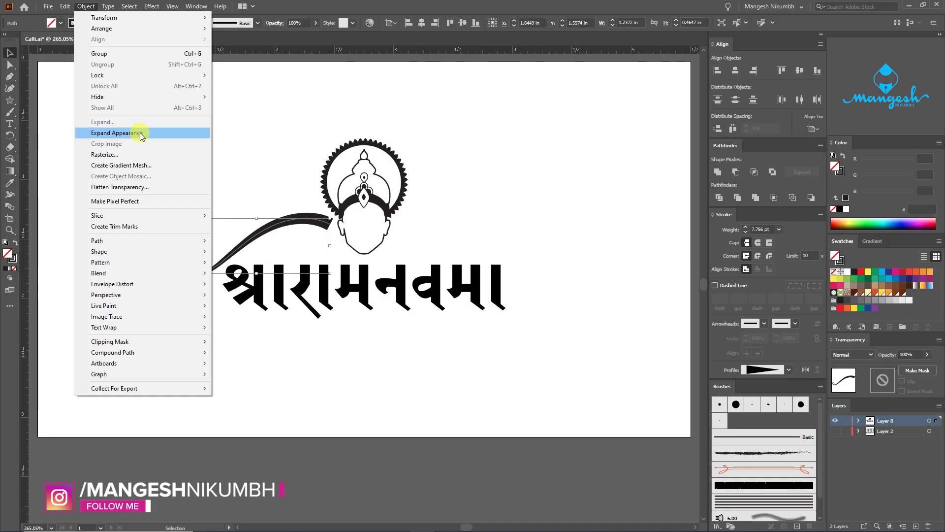
left_click(150, 132)
key("ctrl+z")
left_click_drag(268, 224, 493, 225)
- Reflect the duplicated flourish about the vertical axis and move it slightly closer to the head's right ear
right_click(556, 237)
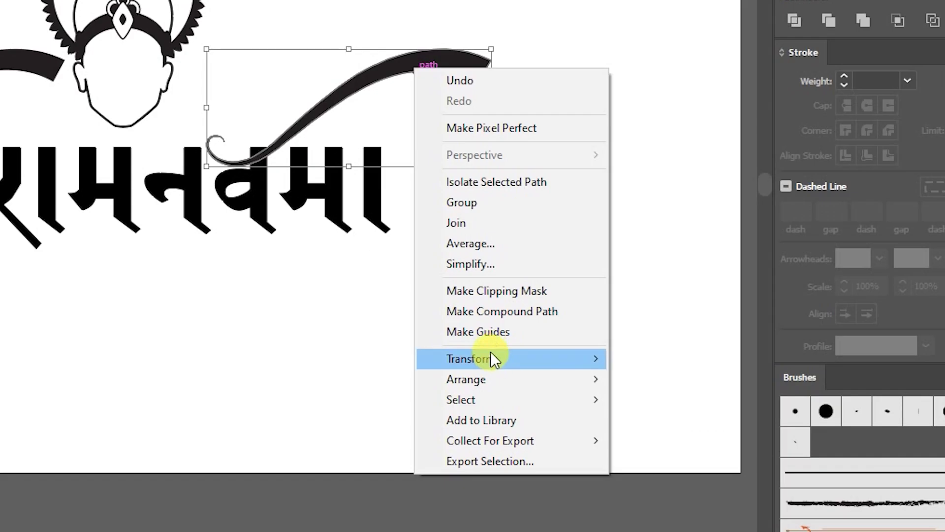
mouse_move(560, 376)
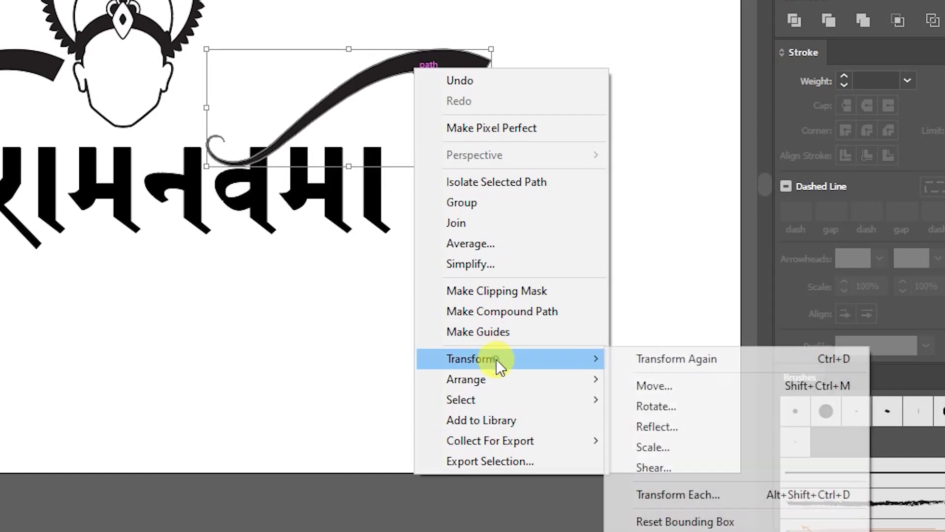
left_click(655, 429)
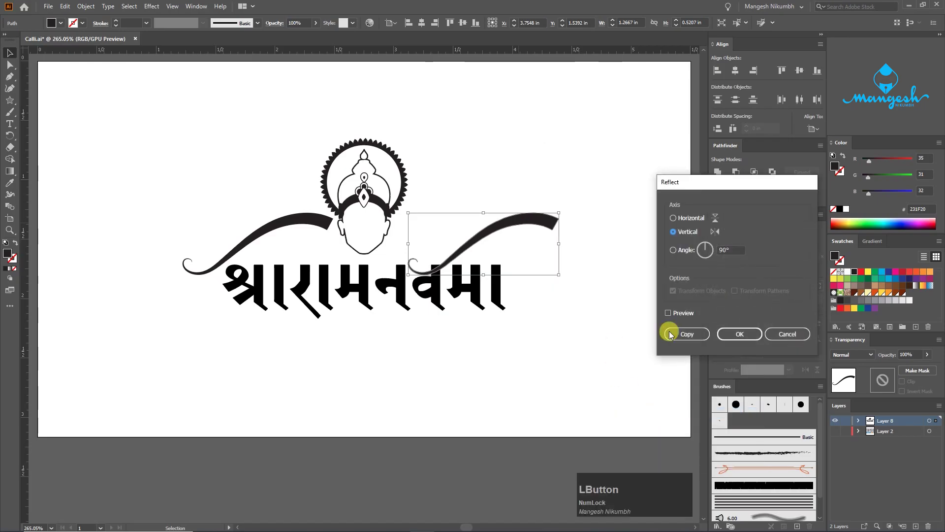
left_click(668, 313)
left_click(668, 313)
left_click(668, 313)
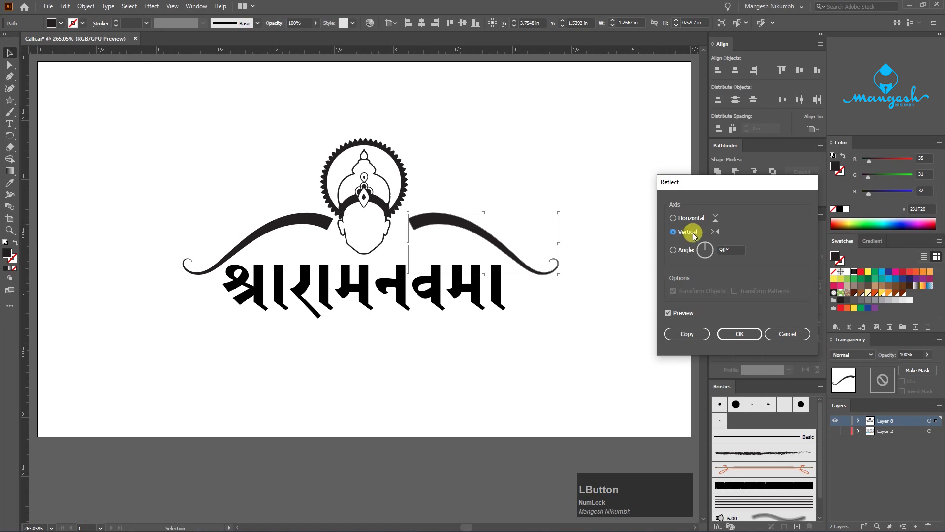
left_click(740, 334)
left_click(461, 228)
left_click(429, 225)
left_click_drag(515, 260, 508, 260)
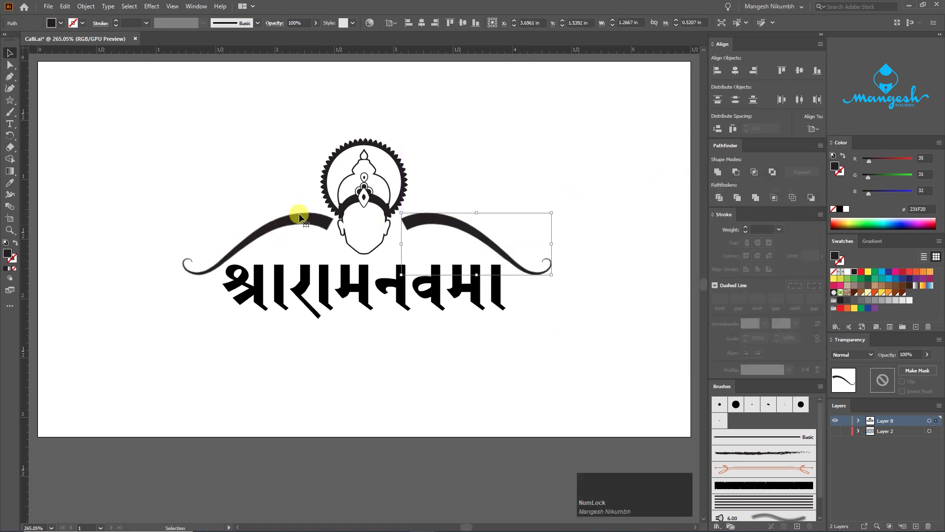
- Group the two flourishes as one bow shape and centre the group horizontally
left_click(299, 214, "shift")
right_click(299, 220)
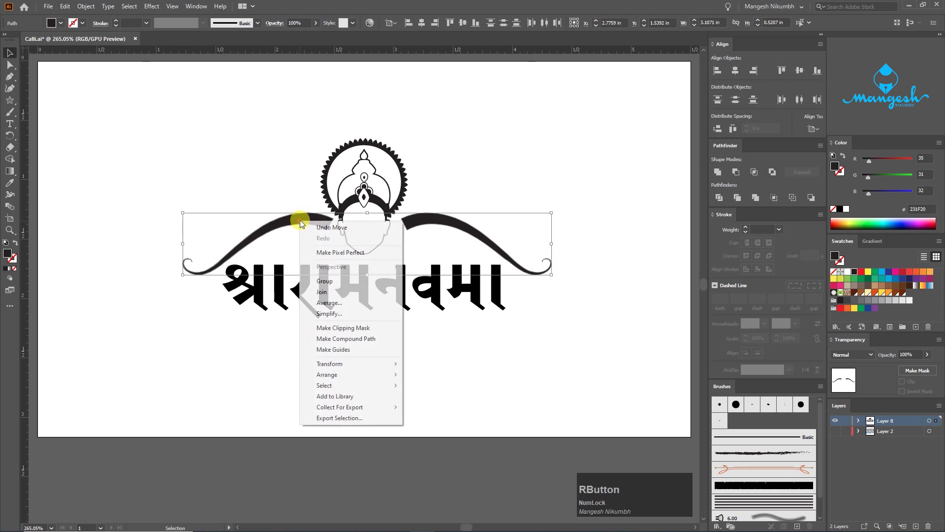
left_click(341, 286)
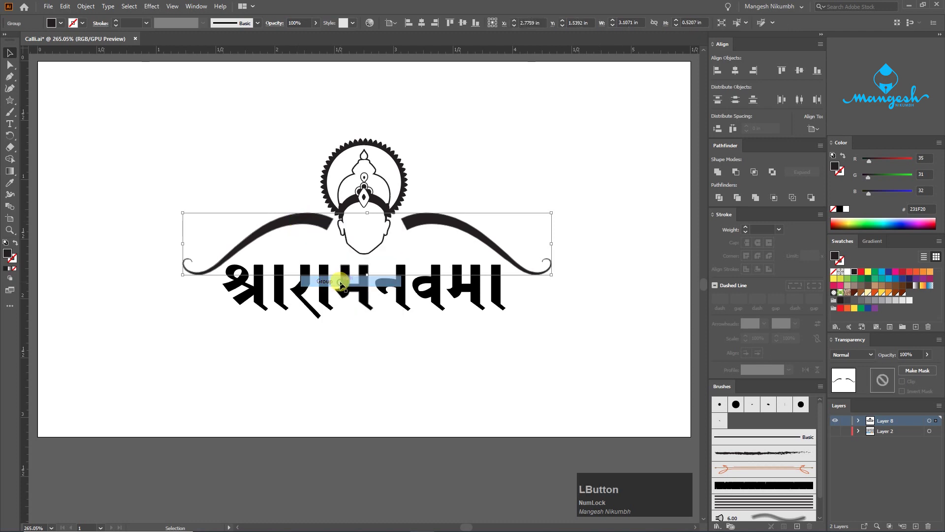
left_click(735, 70)
left_click(566, 187)
- Paint a straight bowstring about 2.78 in wide between the bow's ends with the 5 pt. Round brush and set its weight to 0.25 pt
left_click(10, 112)
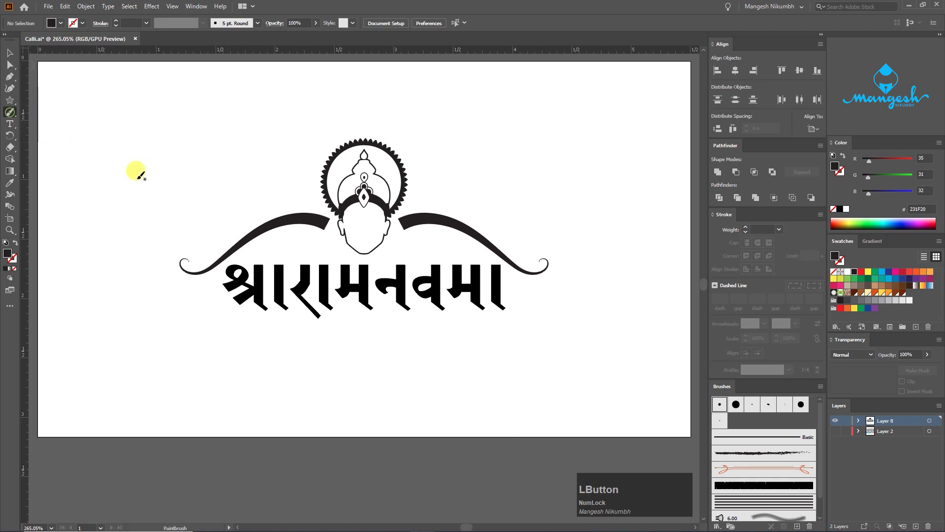
left_click(719, 405)
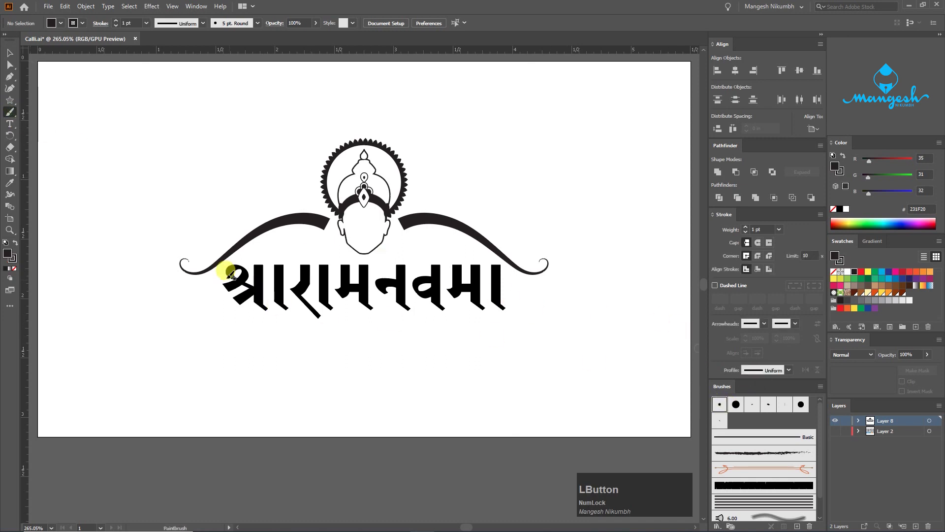
mouse_move(199, 272)
left_mouse_down()
mouse_move(514, 241)
mouse_move(527, 253)
left_mouse_up()
key("v")
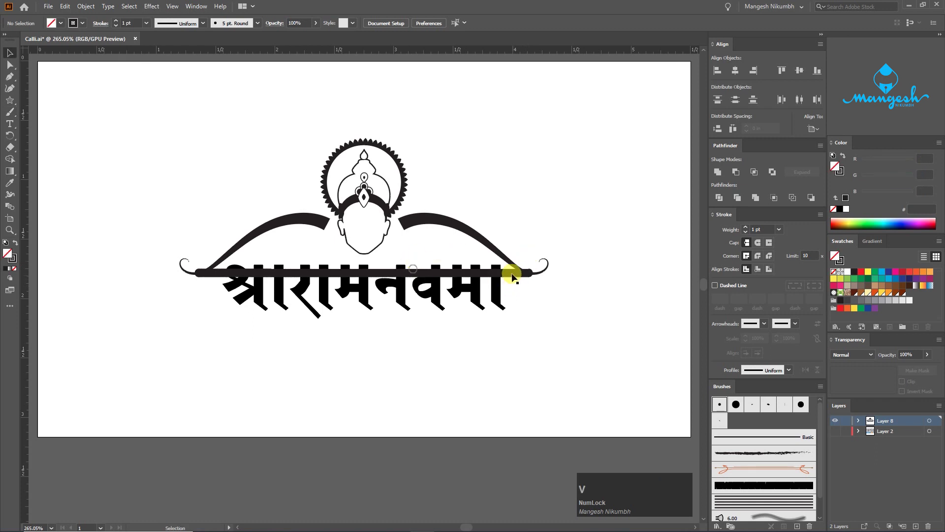
left_click(512, 274)
left_click(781, 228)
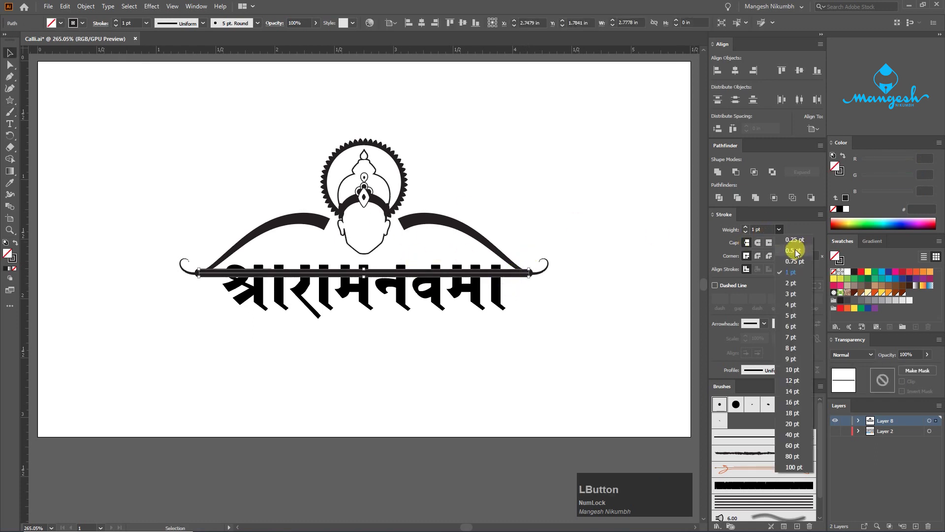
left_click(794, 240)
left_click(598, 276)
- Select the Devanagari lettering and nudge it down so that it hangs from the bowstring
left_click(378, 274)
left_click_drag(536, 338, 295, 298)
key("Down")
key("Down")
key("Down")
key("Down")
key("Down")
left_click(536, 338)
- Lock the layer holding the head, bow and lettering and add a new layer above it
key("ctrl+=")
key("ctrl+=")
left_click_drag(618, 281, 618, 289)
left_click(834, 421)
left_click(834, 421)
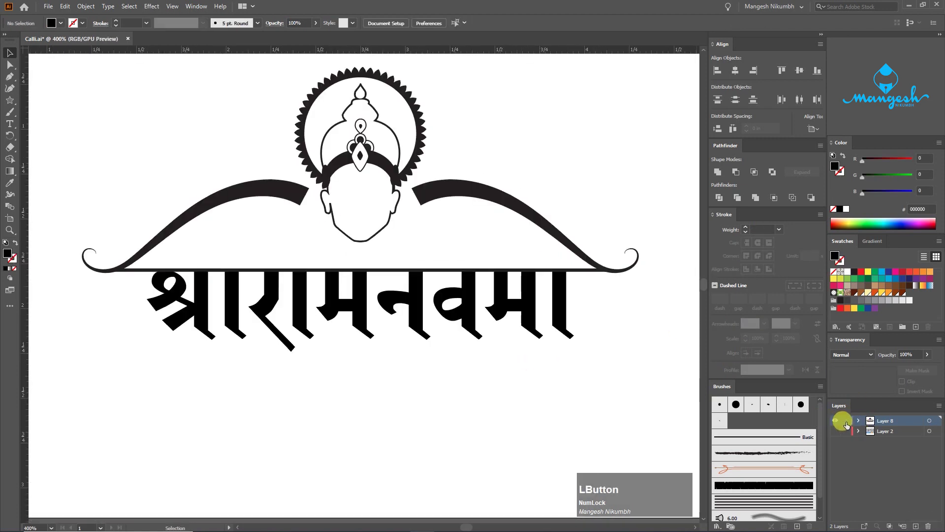
left_click(916, 526)
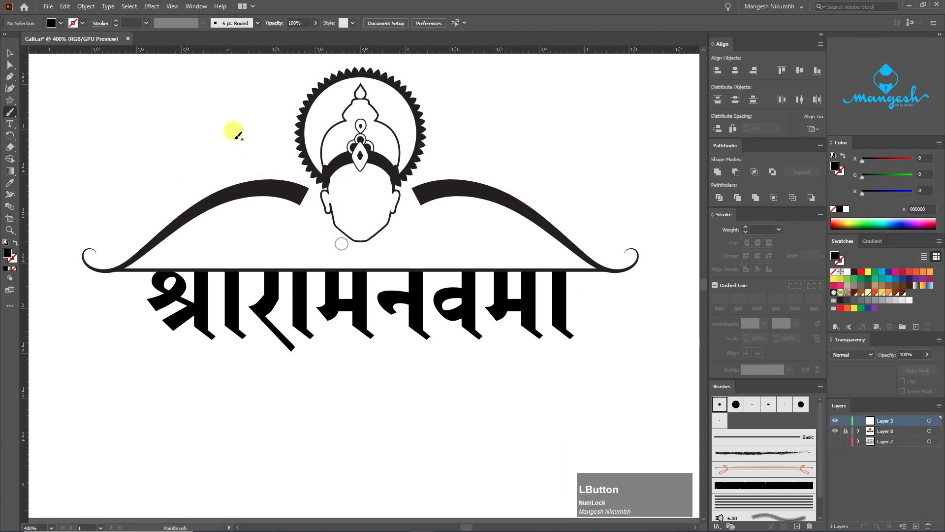
- Set the painted trial stroke's weight to 0.25 pt, reduce it to 0.15 pt and delete the stroke
left_click(146, 23)
left_click(155, 32)
left_click(138, 23)
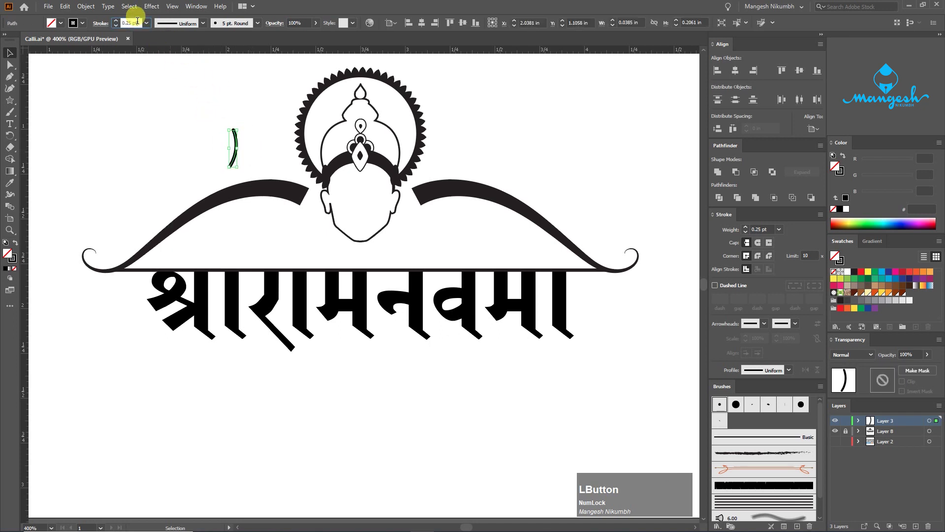
type("0.15")
key("Return")
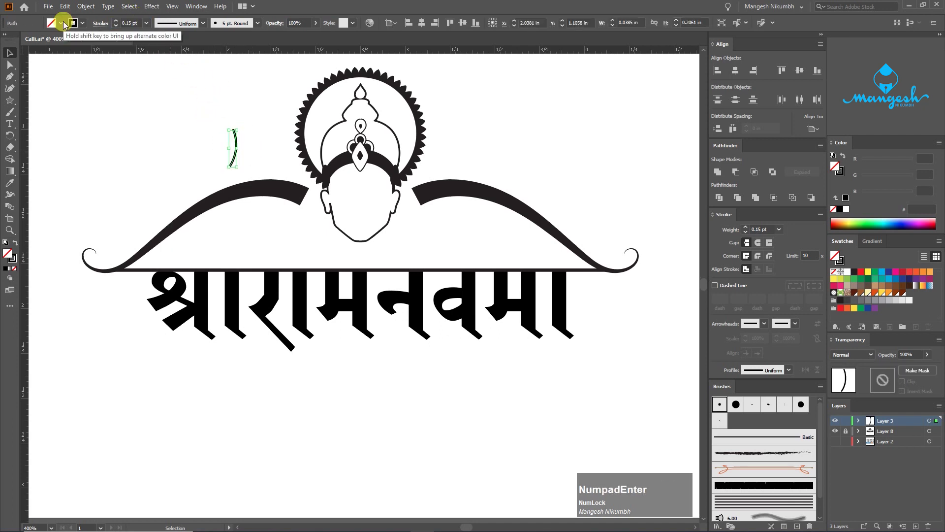
left_click(220, 115)
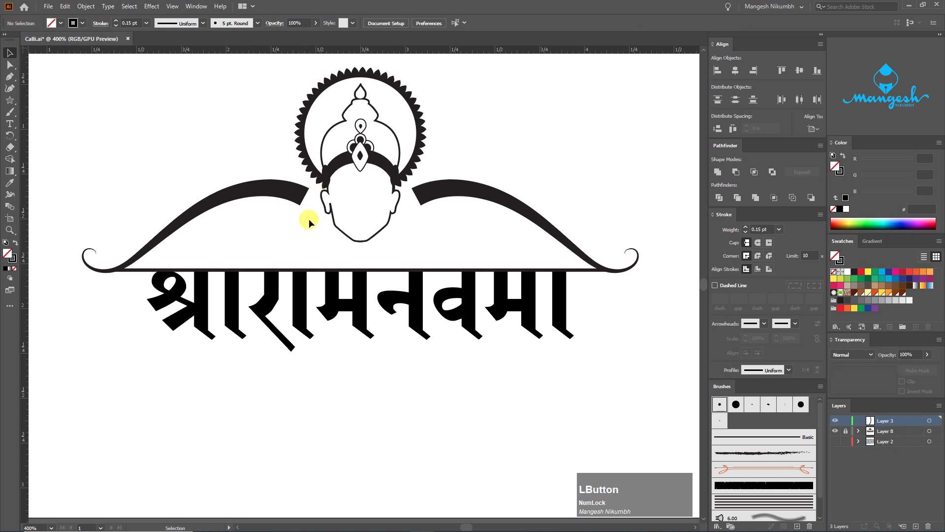
- Paint two curved neck lines from the jaw down to the bowstring and lock the layer with the main artwork
key("ctrl+equal")
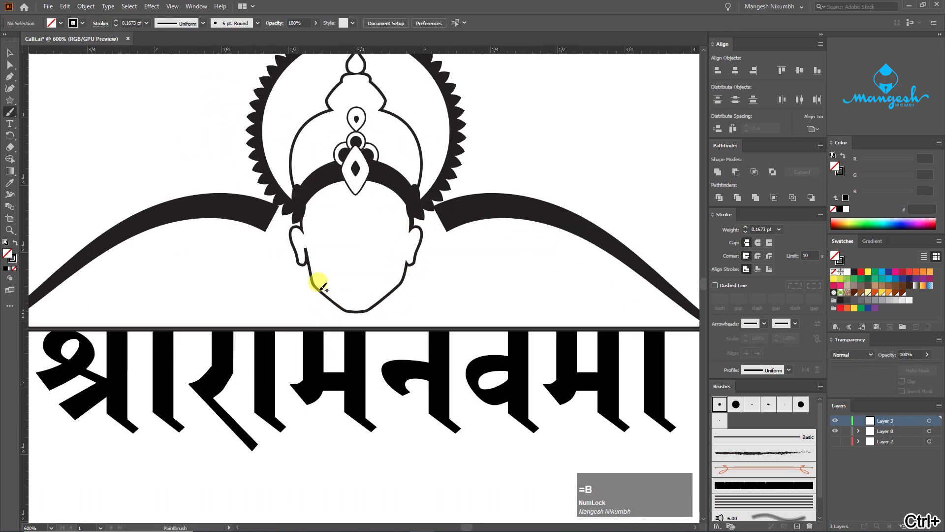
left_click_drag(311, 309, 300, 323)
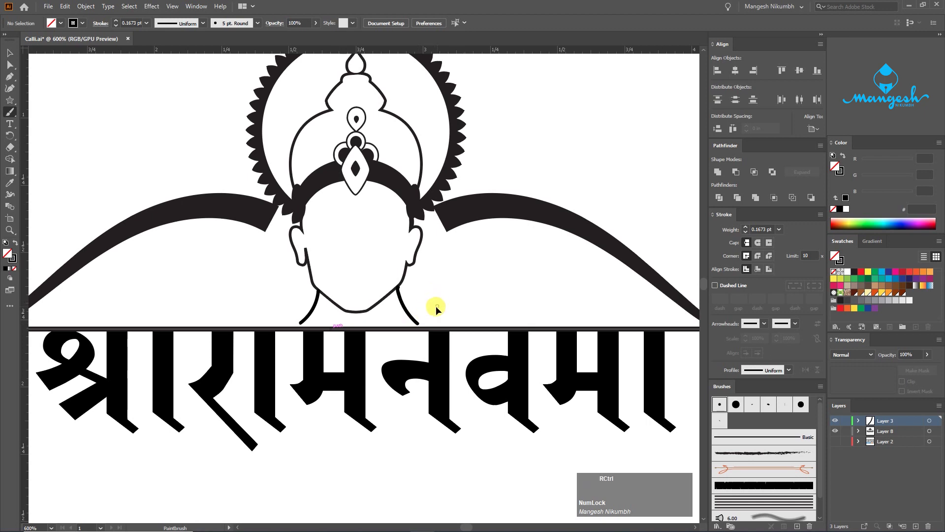
key("ctrl+minus")
left_click(835, 431)
left_click(835, 432)
left_click(845, 431)
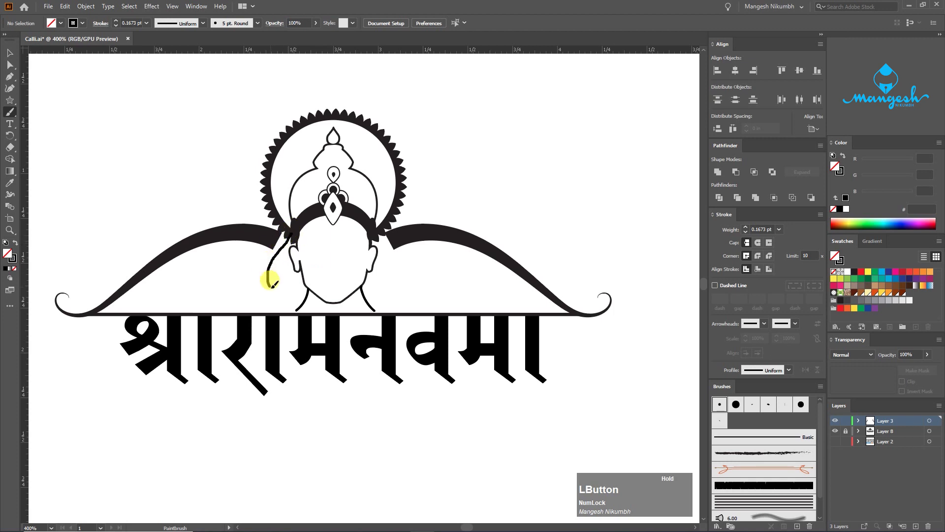
- Paint the left hair outline from the crown past the ear with a pointed lock, redoing unsatisfactory strokes
key("ctrl+z")
left_click_drag(291, 233, 273, 258)
key("ctrl+z")
left_click_drag(280, 271, 287, 295)
- Paint the flowing right hair outline with pointed tufts from the crown down to the bowstring, redoing unsatisfactory strokes
mouse_move(376, 228)
left_mouse_down()
mouse_move(412, 268)
mouse_move(419, 254)
mouse_move(428, 268)
mouse_move(426, 258)
mouse_move(428, 269)
mouse_move(413, 276)
left_mouse_up()
key("ctrl+z")
key("ctrl+z")
key("ctrl+z")
mouse_move(412, 276)
left_mouse_down()
mouse_move(460, 291)
mouse_move(465, 315)
left_mouse_up()
key("ctrl+z")
- Move the lower end anchor points of the right neck line and the left hair outline to meet the bowstring
key("v")
key("a")
key("ctrl+plus")
left_click(383, 325)
left_click_drag(382, 325, 390, 330)
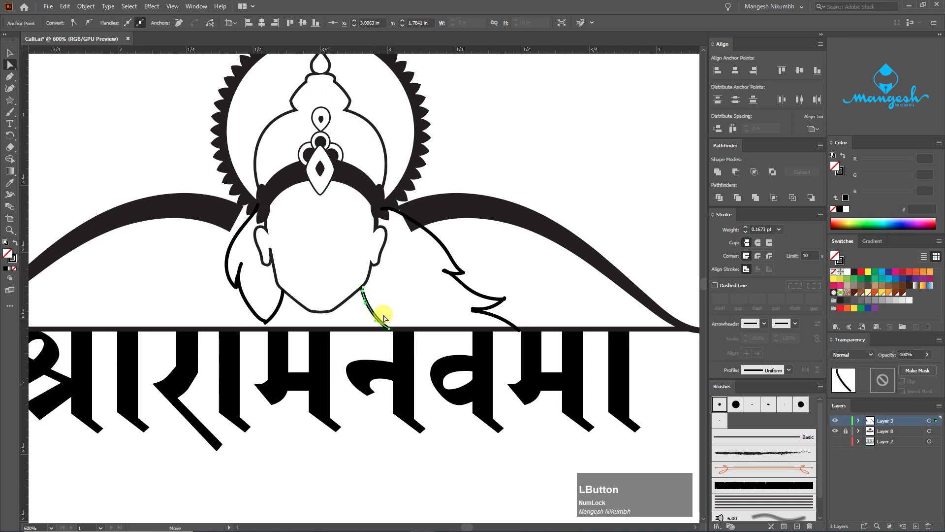
left_click_drag(319, 296, 377, 295)
left_click_drag(323, 322, 321, 325)
left_click(435, 289)
- Remove surplus anchor points from the right hair outline and reshape its curve and tufts
left_click_drag(350, 251, 309, 274)
key("a")
left_click(422, 234)
key("p")
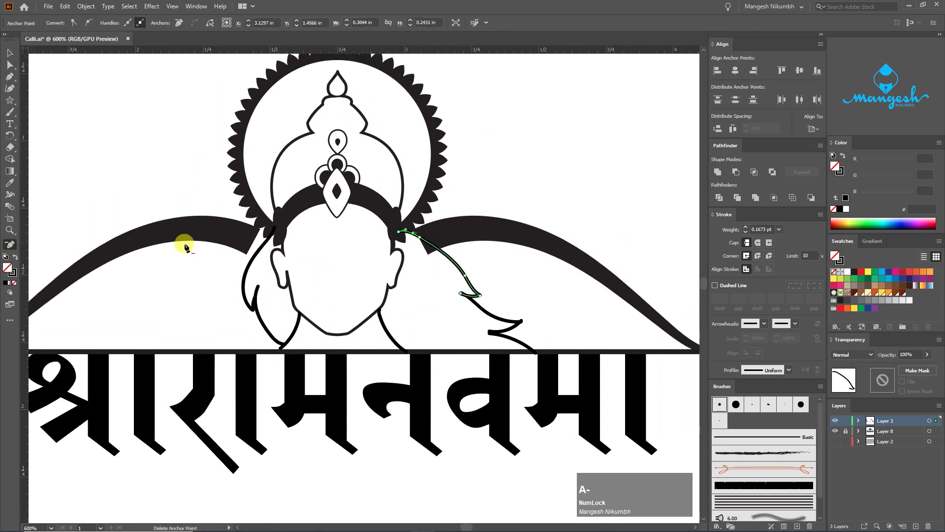
left_click(420, 237)
left_click(465, 275)
key("a")
left_click_drag(426, 235, 451, 235)
left_click(527, 315)
left_click_drag(515, 318, 458, 299)
- Unlock the layer holding the head, bow and lettering and make it the active layer
key("ctrl+minus")
key("v")
left_click_drag(401, 241, 446, 265)
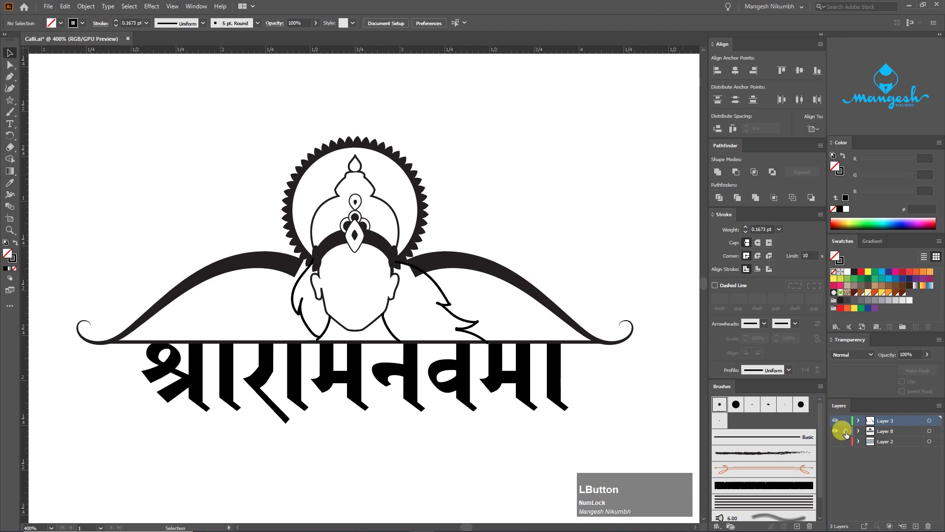
left_click(432, 271)
left_click_drag(281, 137, 269, 127)
left_click_drag(290, 337, 327, 322)
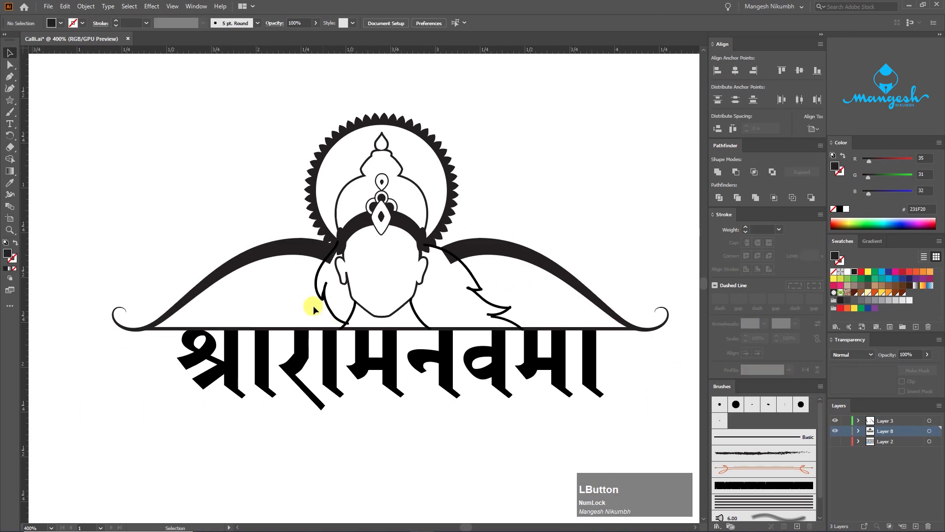
- Choose the 3 pt. Oval calligraphic brush and change the variation mode of its roundness in the brush options
left_click(753, 405)
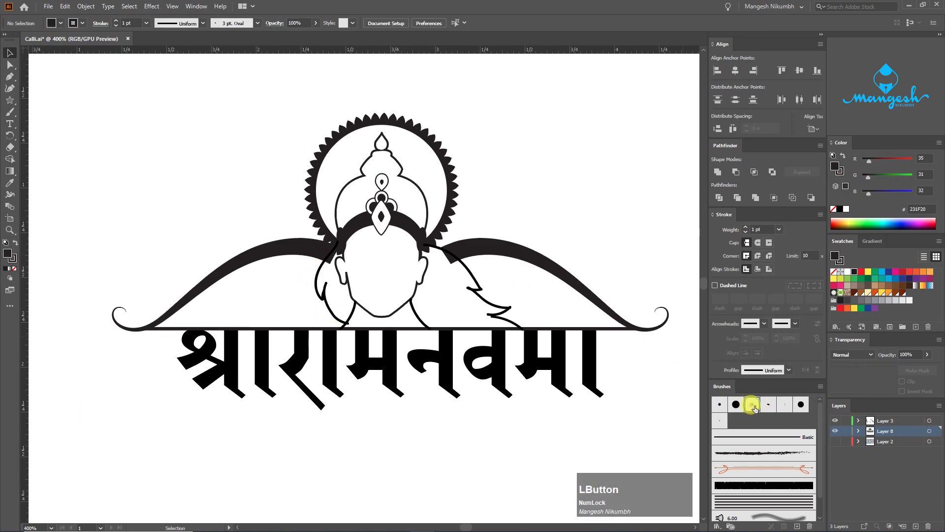
double_click(753, 406)
mouse_move(431, 238)
left_mouse_down()
mouse_move(441, 253)
mouse_move(385, 223)
left_mouse_up()
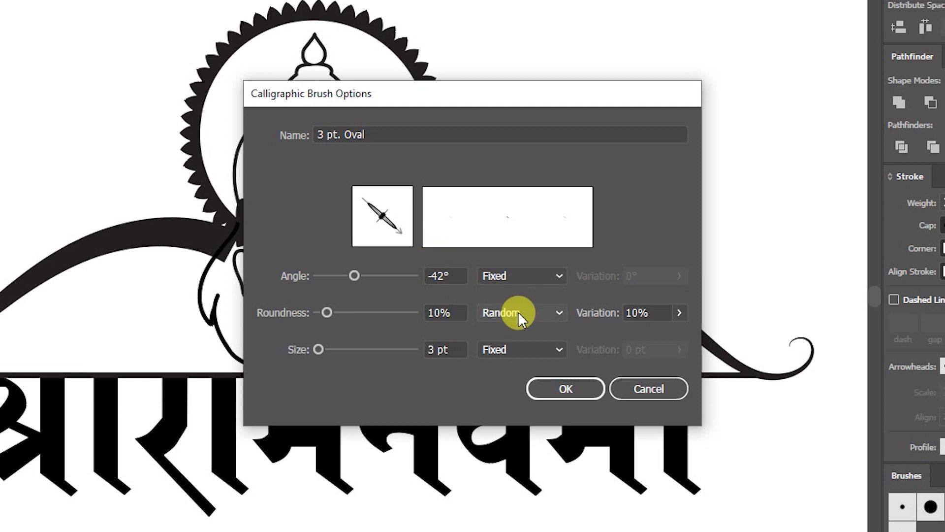
left_click(518, 312)
left_click(517, 329)
left_click(565, 388)
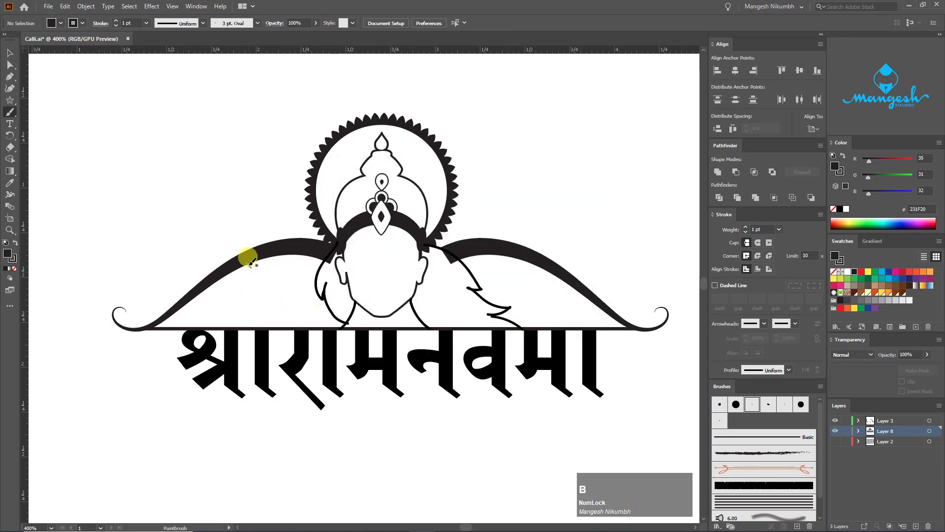
left_click_drag(202, 239, 258, 226)
key("ctrl+z")
left_click_drag(462, 325, 261, 322)
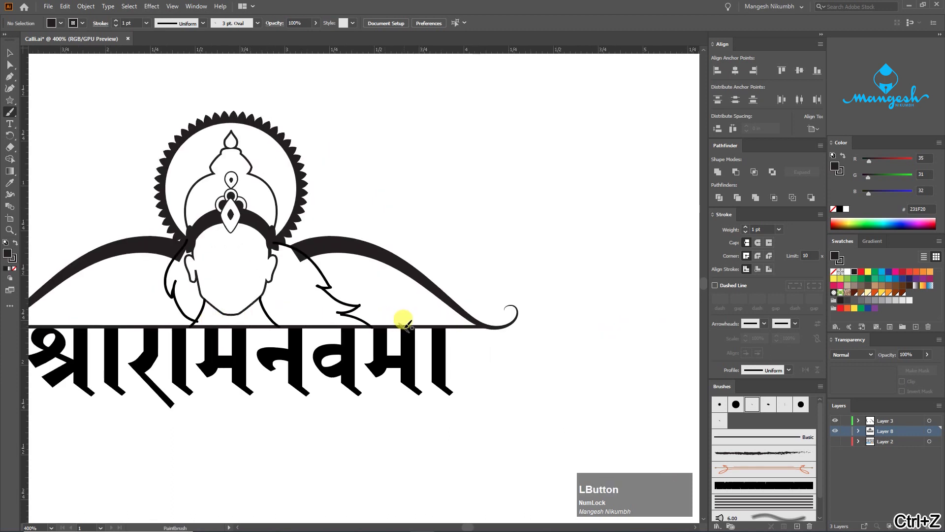
key("ctrl+z")
- Paint a hooked vowel sign with a slanting tail above the last letter and duplicate it above the end of the first syllable
left_click_drag(425, 297, 464, 298)
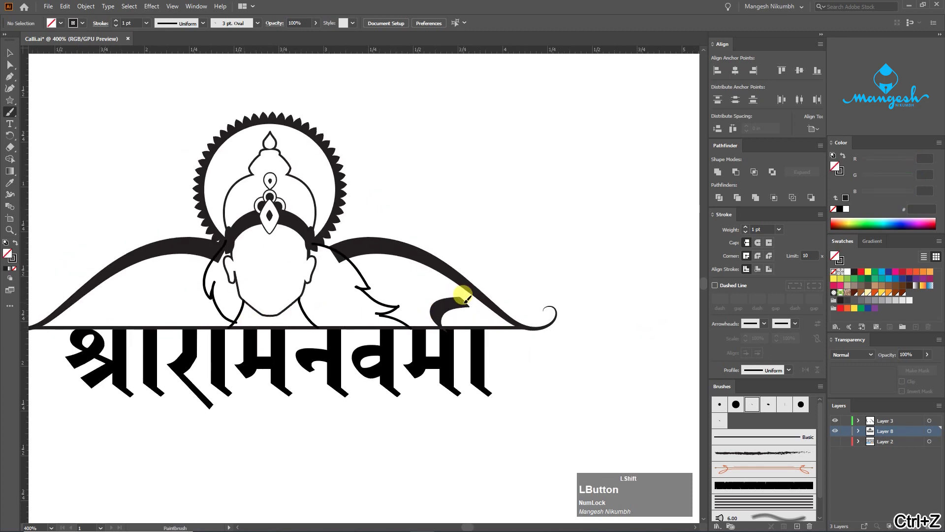
left_click_drag(497, 328, 501, 337)
key("v")
mouse_move(461, 307)
left_mouse_down()
mouse_move(567, 316)
mouse_move(249, 318)
left_mouse_up()
left_click(581, 323)
left_click(301, 421)
mouse_move(303, 421)
left_mouse_down()
mouse_move(264, 363)
mouse_move(393, 363)
left_mouse_up()
left_click(186, 260)
key("n")
key("b")
key("v")
left_click(745, 227)
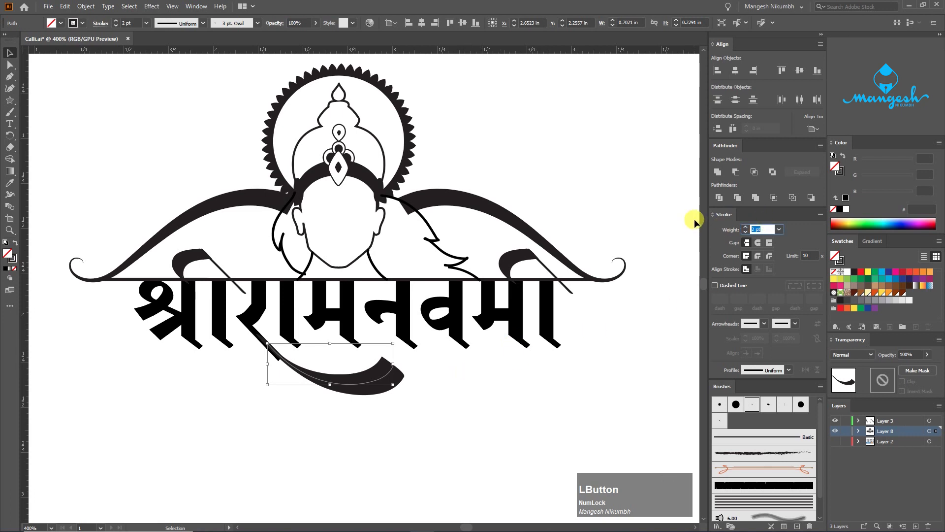
key("Return")
key("ctrl+z")
- Paint a sweeping 1.5 pt tail about 0.83 in wide from the letter र's slanted leg, curving up beneath the middle letters
key("b")
mouse_move(244, 313)
left_mouse_down()
mouse_move(375, 379)
mouse_move(398, 353)
left_mouse_up()
key("v")
key("ctrl+plus")
left_click(321, 370)
- Adjust the end anchor point of the letter र's slanted leg so that it blends into the sweeping tail
key("a")
left_click(275, 339)
left_click_drag(270, 329, 279, 337)
left_click_drag(271, 330, 284, 340)
key("ctrl+z")
left_click(302, 330)
key("a")
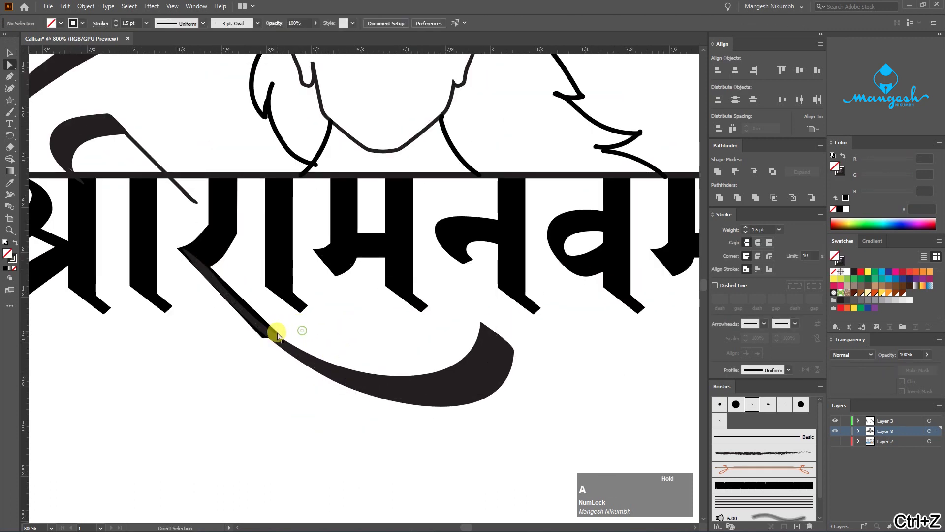
left_click(278, 337)
left_click_drag(262, 339, 267, 339)
key("v")
left_click(312, 338)
- Expand the appearance of the sweeping tail beneath the middle letters
key("ctrl+minus")
key("ctrl+minus")
key("ctrl+minus")
key("ctrl+plus")
key("ctrl+plus")
left_click(342, 409)
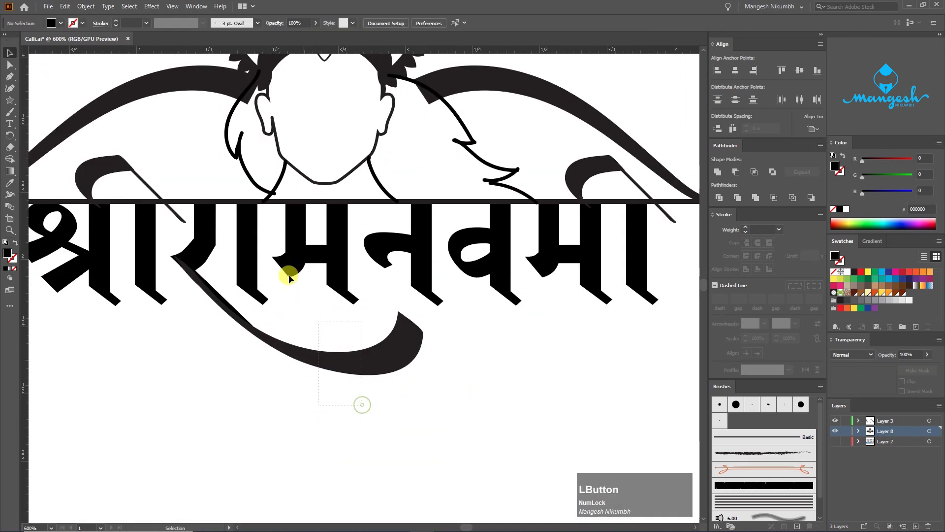
left_click(86, 7)
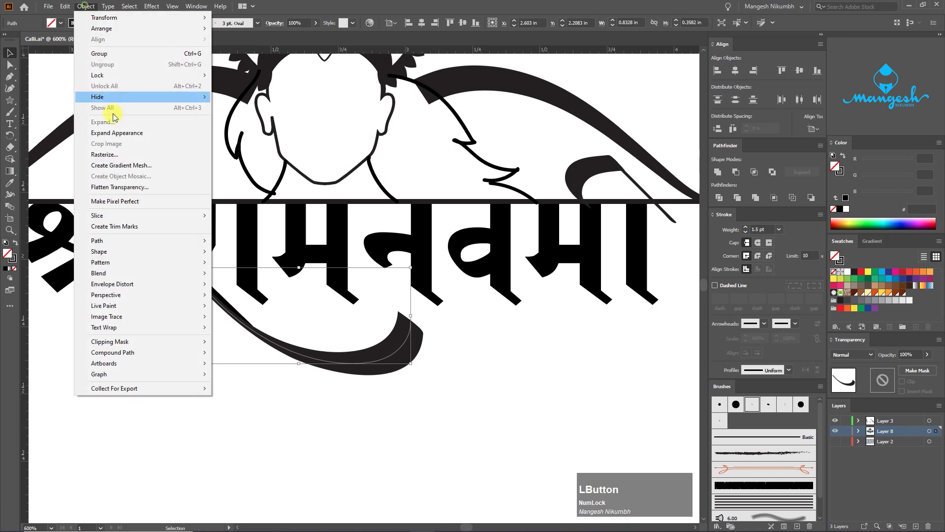
left_click(127, 137)
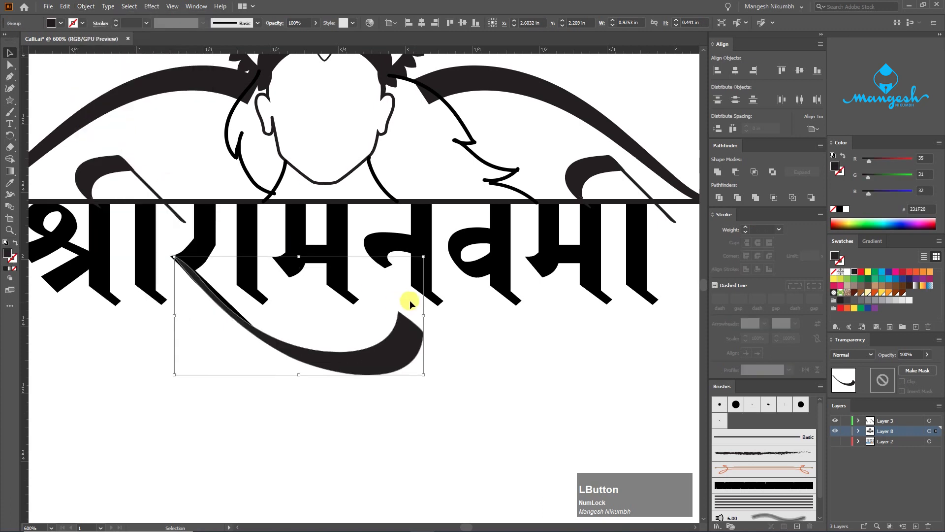
- Erase the excess start of the expanded tail beside the slanted leg of र and adjust its anchor points
left_click_drag(424, 375, 417, 382)
left_click(12, 151)
left_click_drag(215, 299, 194, 318)
key("a")
left_click(212, 269)
left_click(205, 277)
left_click(232, 291)
- Refine the anchor points at the join so the tail's upper edge flows from the leg of र
key("ctrl+equal")
key("ctrl+equal")
left_click_drag(158, 394, 259, 327)
key("a")
left_click(268, 331)
left_click(200, 269)
left_click(315, 352)
- Draw a filled closed Pen shape over the blunt end of the tail, extending it upward to a tip
key("ctrl+minus")
key("ctrl+minus")
key("ctrl+minus")
left_click_drag(379, 340, 331, 330)
key("ctrl+equal")
key("ctrl+equal")
key("ctrl+equal")
key("p")
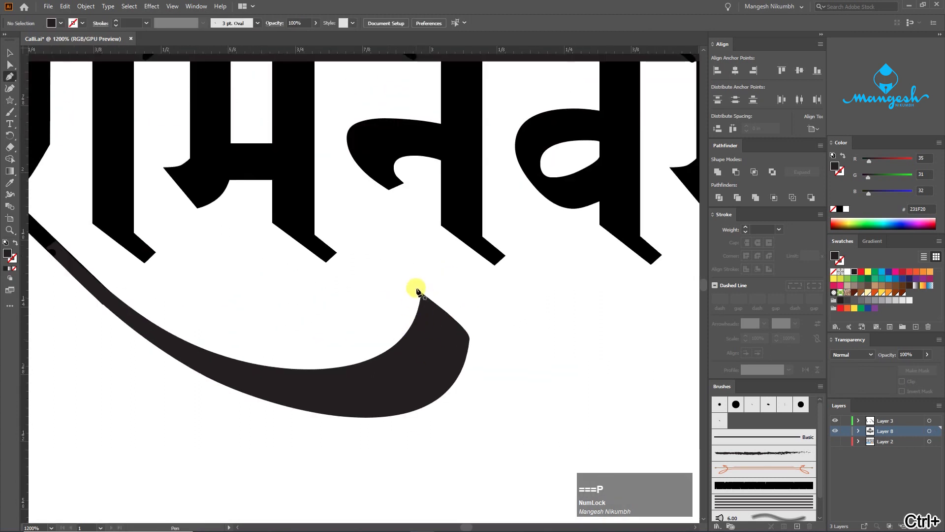
left_click(413, 278)
left_click_drag(402, 338, 365, 379)
left_click(402, 339)
left_click(461, 368)
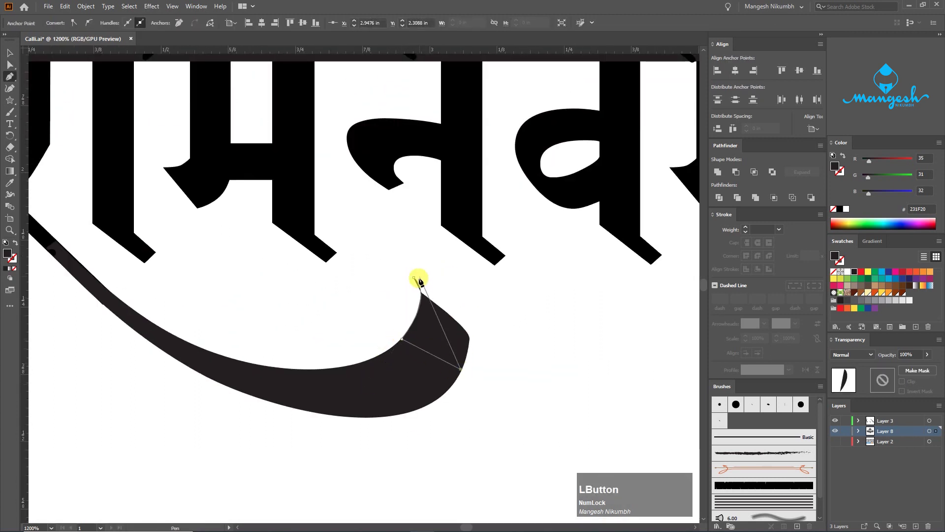
left_click_drag(335, 252, 327, 244)
- Reshape the added tip through its anchor points and handles into a rounded, pointed curl
key("v")
left_click(501, 327)
key("ctrl+equal")
key("a")
left_click(448, 293)
left_click_drag(430, 274, 424, 265)
mouse_move(532, 320)
left_mouse_down()
mouse_move(474, 295)
mouse_move(544, 308)
left_mouse_up()
left_click(512, 321)
- Unite the tail with its added tip into one shape and fill it red
key("ctrl+minus")
key("ctrl+minus")
key("ctrl+minus")
key("ctrl+minus")
key("ctrl+minus")
left_click_drag(418, 293, 427, 374)
key("ctrl+equal")
key("v")
key("ctrl+z")
key("ctrl+z")
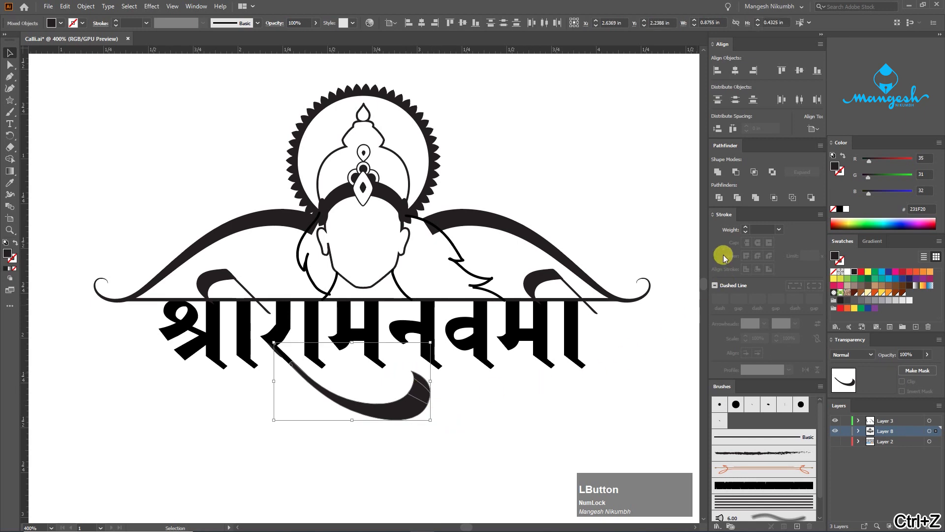
left_click(724, 176)
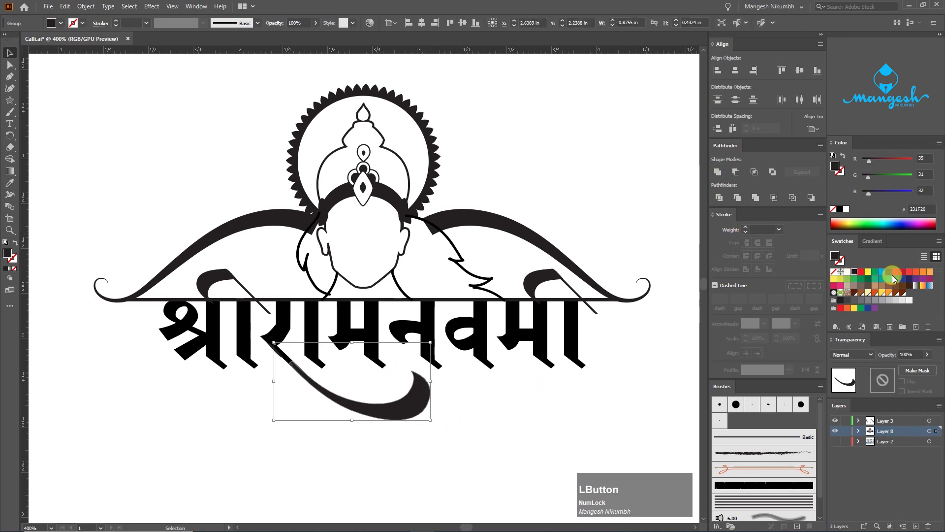
left_click(902, 271)
- Erase the part of the red tail overlapping the leg of र and delete the leftover piece
left_click_drag(383, 394, 383, 392)
left_click_drag(416, 412, 413, 418)
left_click(380, 429)
left_click(379, 395)
left_click(10, 147)
mouse_move(283, 352)
left_mouse_down()
mouse_move(303, 362)
mouse_move(210, 285)
left_mouse_up()
left_click(317, 409, "ctrl")
scroll(318, 392, "up", 4)
left_click(148, 229, "ctrl")
key("Delete")
- Adjust the anchor points where the red tail meets the end of र's leg for a smooth join
key("a")
left_click(271, 352)
left_click(332, 394)
key("ctrl+minus")
left_click(336, 347)
mouse_move(337, 348)
left_mouse_down()
mouse_move(355, 365)
mouse_move(341, 358)
left_mouse_up()
key("ctrl+z")
key("v")
left_click(178, 216)
left_click_drag(234, 276, 324, 353)
key("a")
left_click(319, 348)
left_click(295, 381)
key("ctrl+minus")
key("ctrl+minus")
key("ctrl+minus")
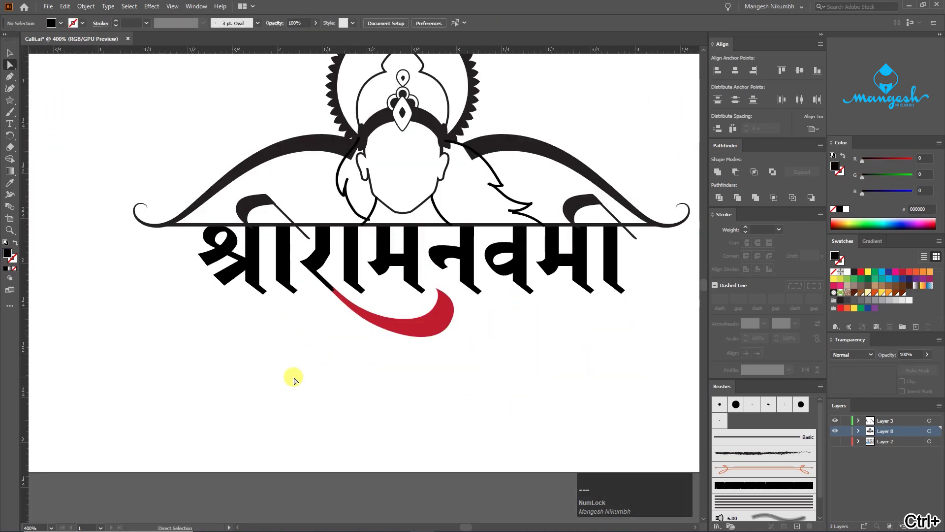
- Recolor the red tail black to match the lettering
left_click(855, 273)
key("v")
left_click(452, 375)
left_click_drag(463, 359, 430, 401)
- Delete one corner anchor point from the slanted foot of each vertical stem in the lettering so that it ends in a point
left_click(322, 301)
key("ctrl+plus")
key("ctrl+plus")
key("ctrl+plus")
key("minus")
left_click(14, 248)
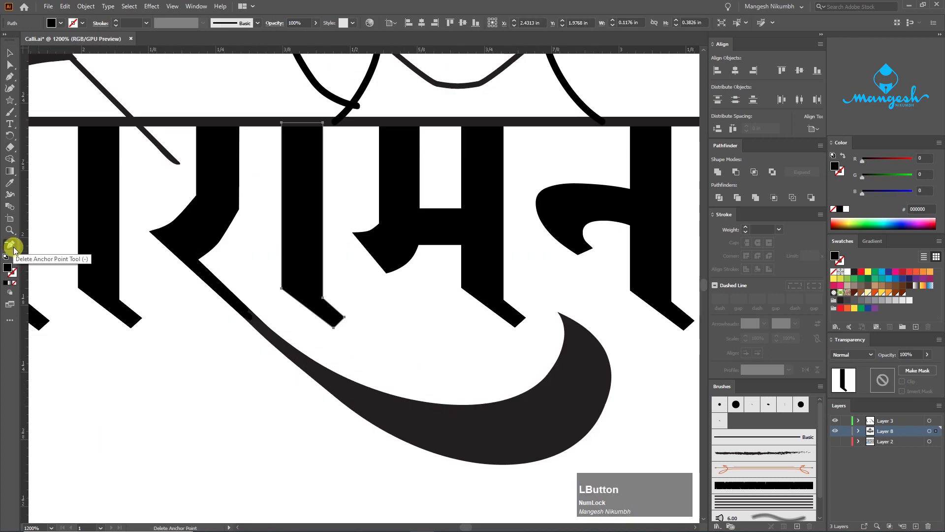
scroll(320, 333, "right", 5)
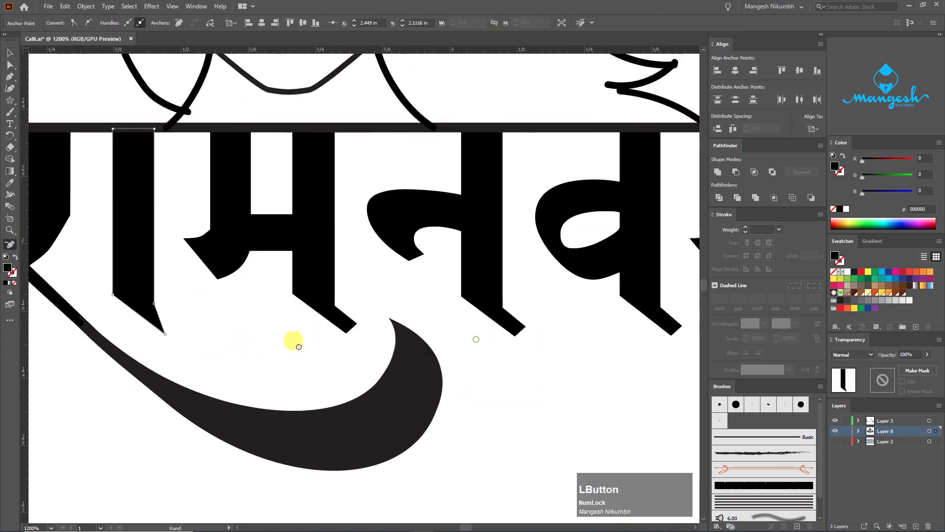
left_click(347, 324)
left_click_drag(455, 324, 306, 327)
left_click(368, 328)
left_click_drag(487, 345, 338, 337)
left_click(376, 323)
left_click_drag(532, 334, 353, 339)
left_click(378, 327)
left_click(471, 328)
left_click_drag(193, 344, 689, 351)
left_click_drag(154, 317, 359, 310)
left_click(276, 331)
left_click(185, 336)
- Round the inner corner above the pointed foot of every vertical stem into a smooth curve
key("a")
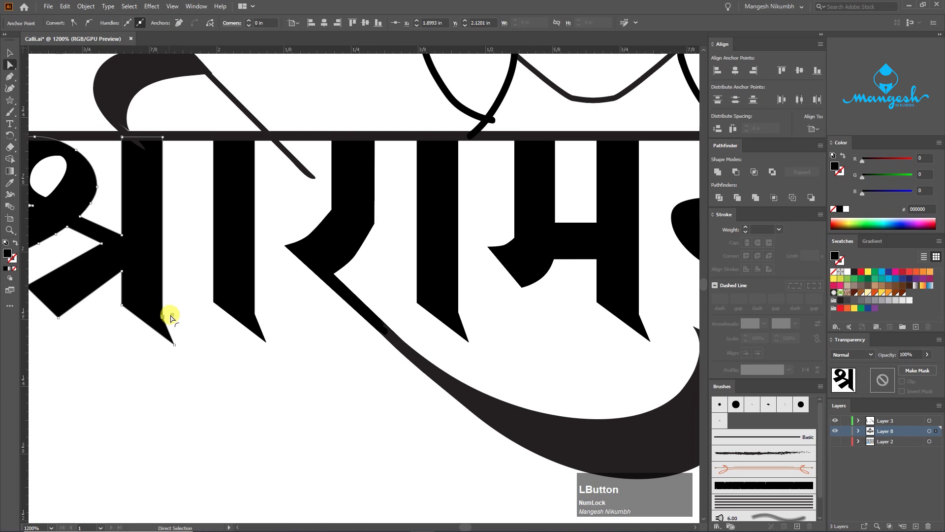
left_click(303, 346)
left_click_drag(306, 316, 264, 328)
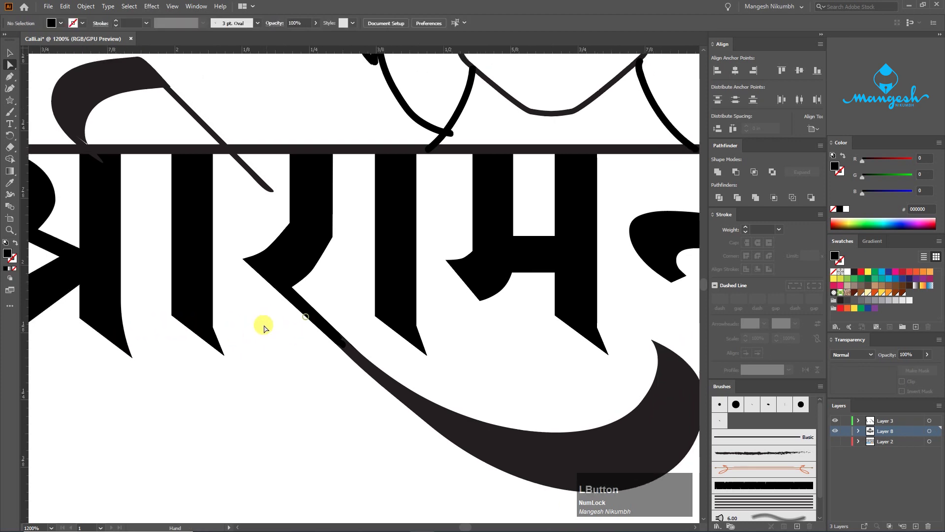
left_click_drag(206, 321, 206, 322)
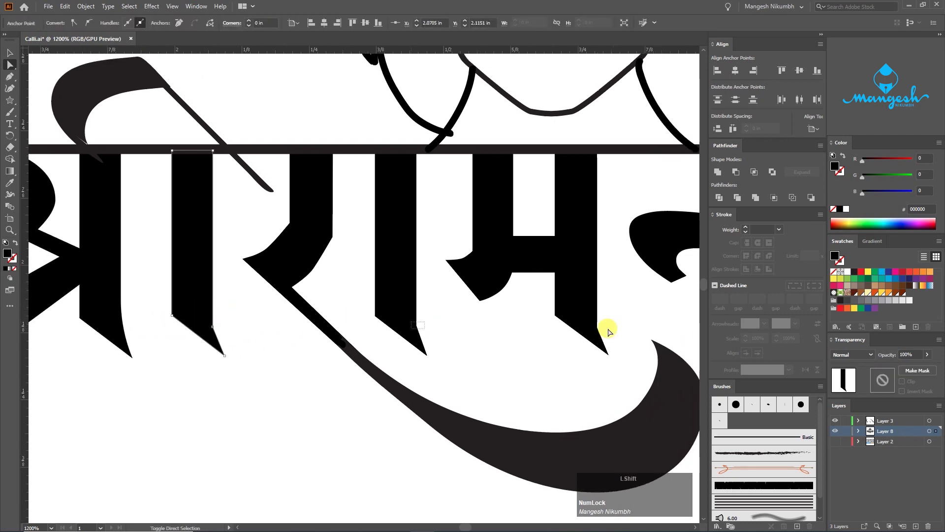
left_click_drag(593, 323, 608, 328)
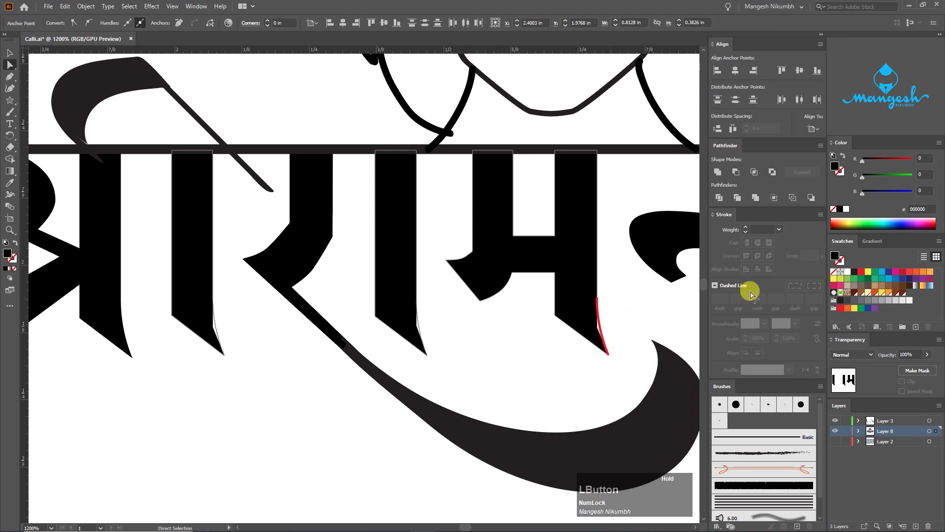
left_click_drag(565, 373, 196, 316)
left_click_drag(369, 302, 314, 330)
left_click_drag(402, 302, 383, 315)
left_click_drag(587, 302, 562, 313)
left_click_drag(675, 300, 508, 337)
left_click_drag(639, 294, 718, 285)
scroll(531, 409, "down", 3)
left_click(384, 435)
- Expand the appearance of both hooked vowel signs and unite their shapes
key("v")
left_click(176, 286)
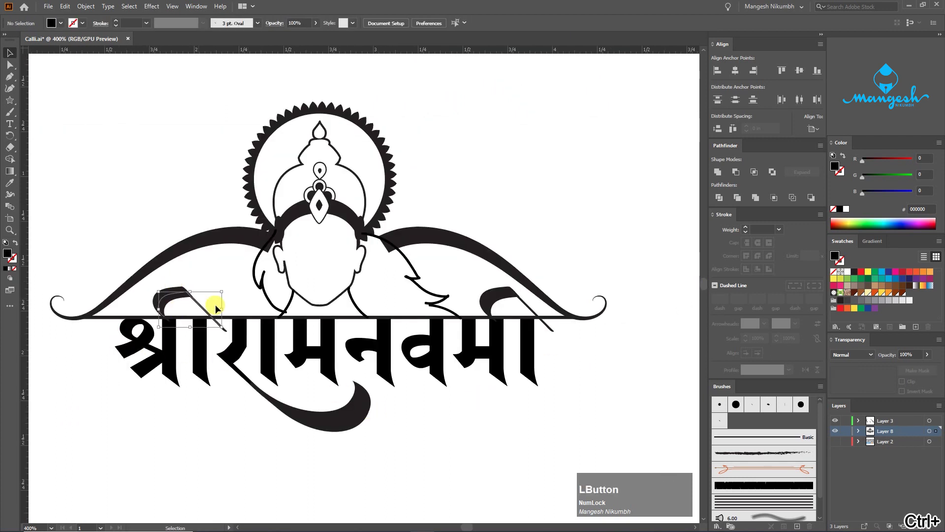
left_click(513, 297, "shift")
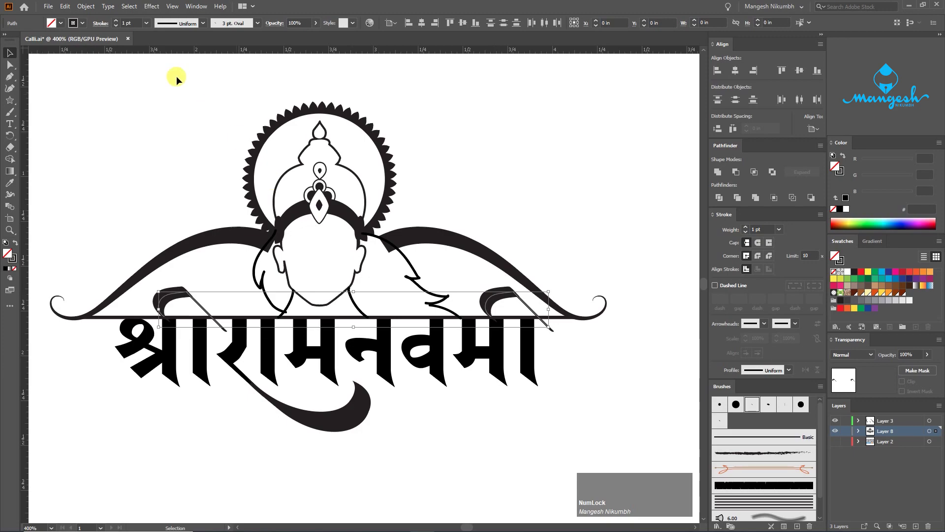
left_click(81, 9)
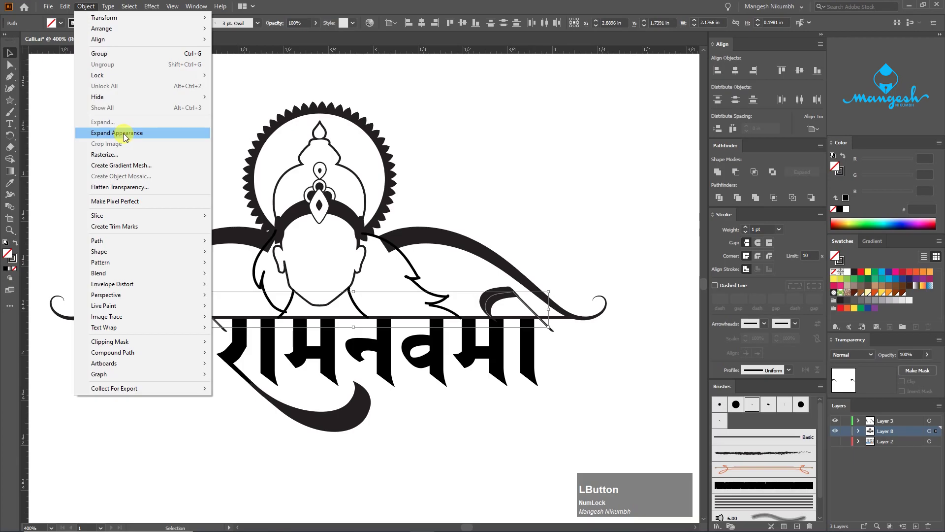
left_click(124, 133)
left_click(718, 173)
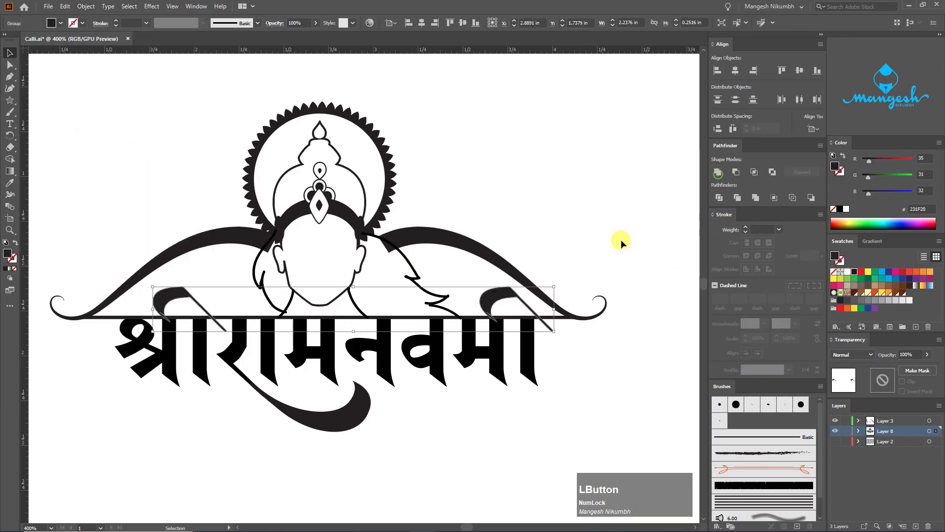
- Expand the appearance of the horizontal headline stroke above the letters
left_click(106, 318)
left_click(85, 5)
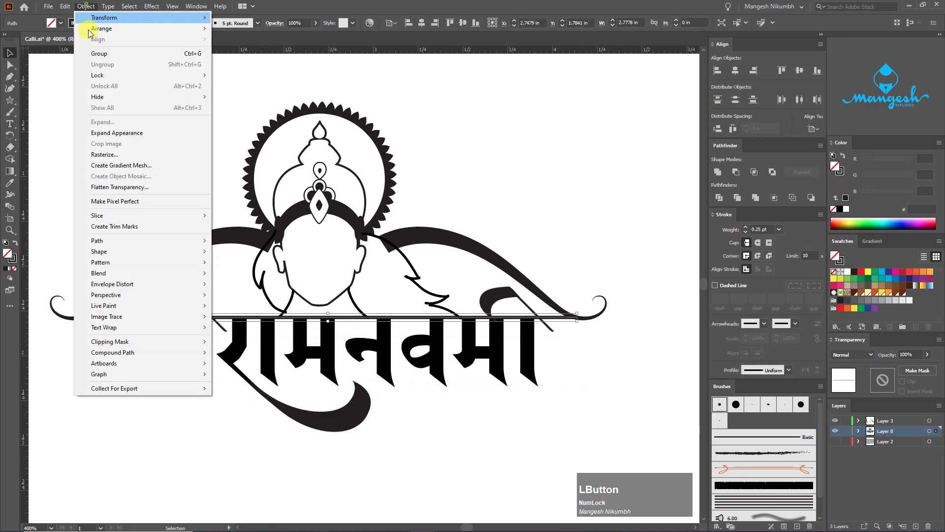
left_click(126, 134)
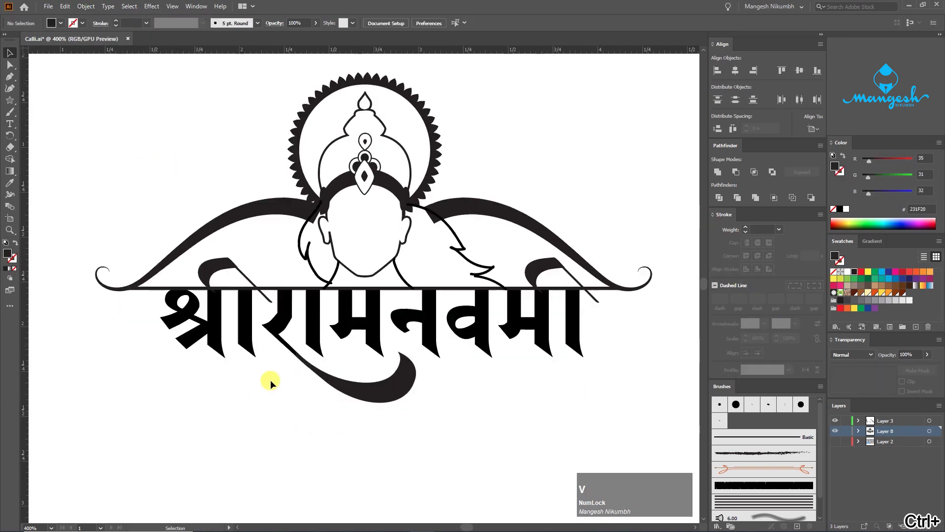
- Fill the lettering, headline, vowel signs and sweeping tail with orange F05A28
left_click_drag(266, 382, 208, 285)
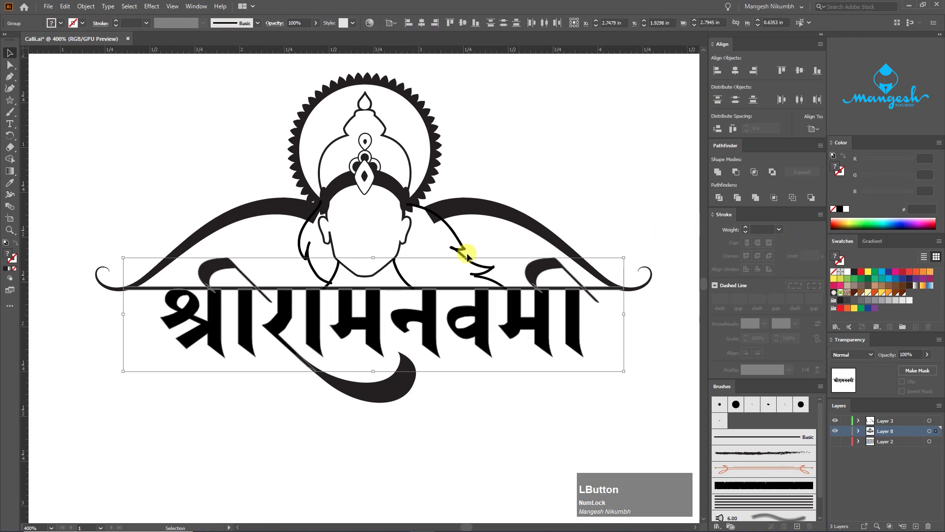
left_click(916, 271)
left_click(513, 402)
left_click_drag(407, 423, 349, 374)
left_click(916, 272)
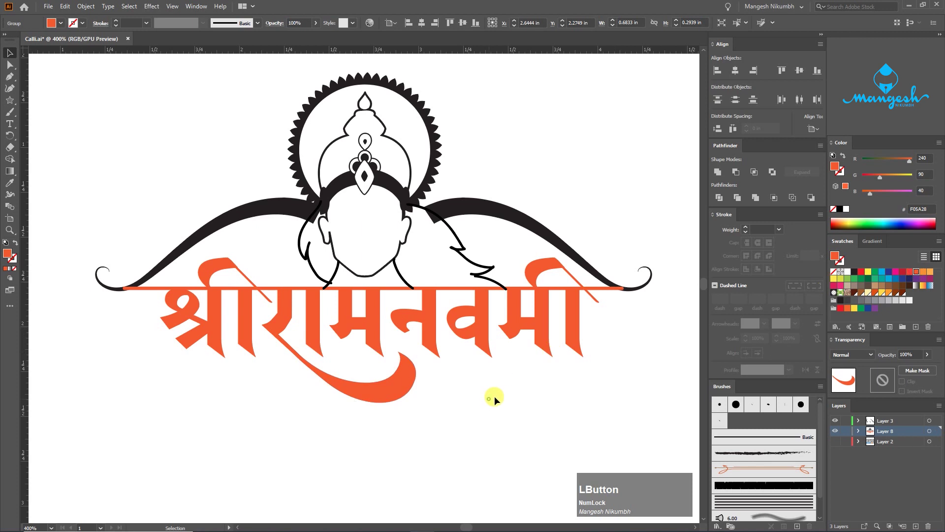
- Fill both bow arms and the crowned head artwork with brown R=115 G=38 B=0
scroll(489, 384, "up", 4)
left_click(284, 277)
left_click(480, 281, "shift")
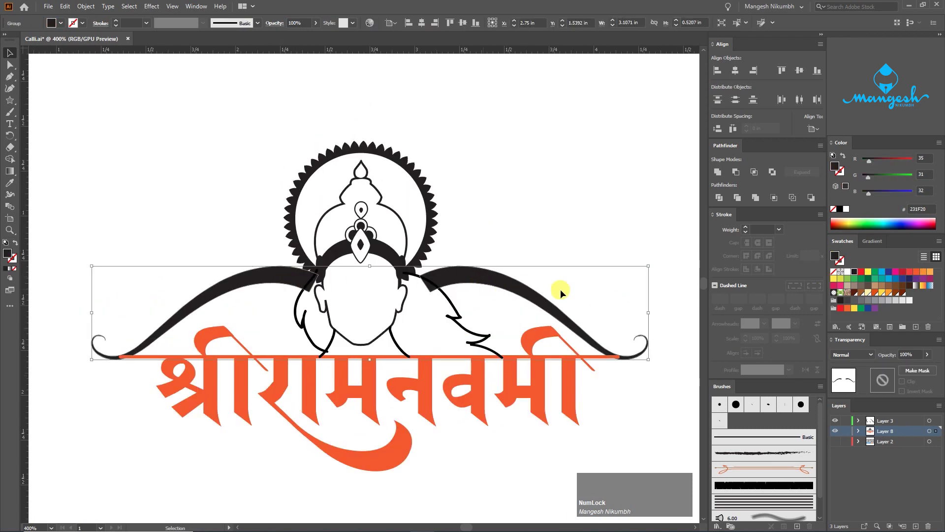
left_click(902, 294)
left_click(429, 239)
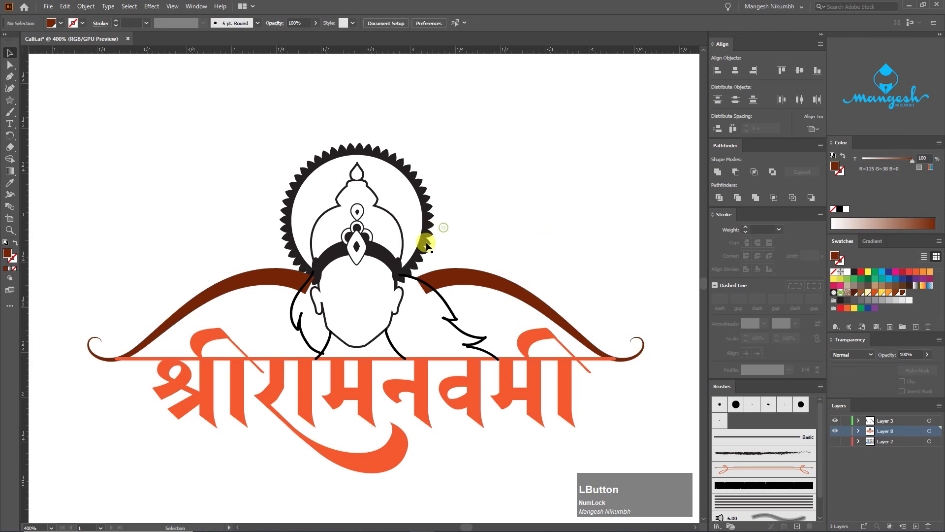
left_click(902, 294)
left_click(479, 248)
- Check what Layer 3 and Layer 8 contain, lock Layer 3 with the hair outlines and make Layer 8 active
left_click_drag(420, 289, 414, 268)
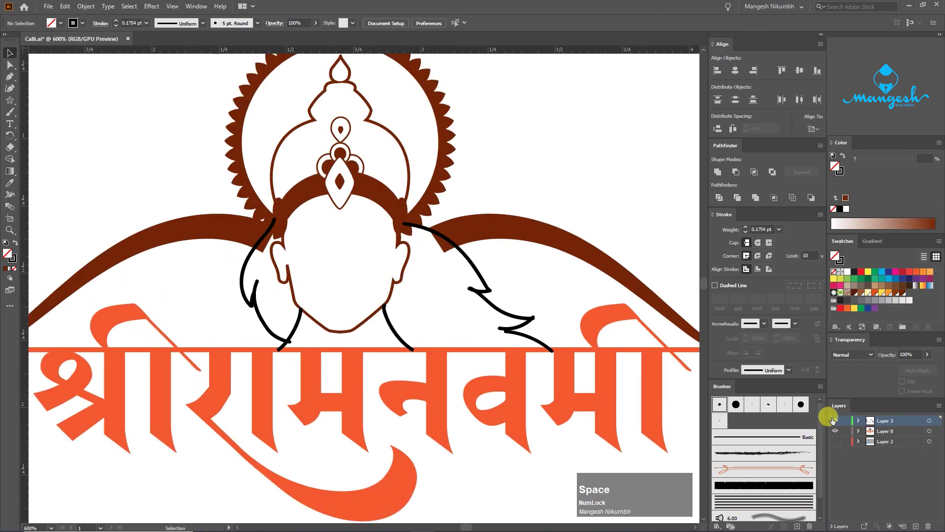
left_click(835, 421)
left_click(835, 421)
left_click(836, 421)
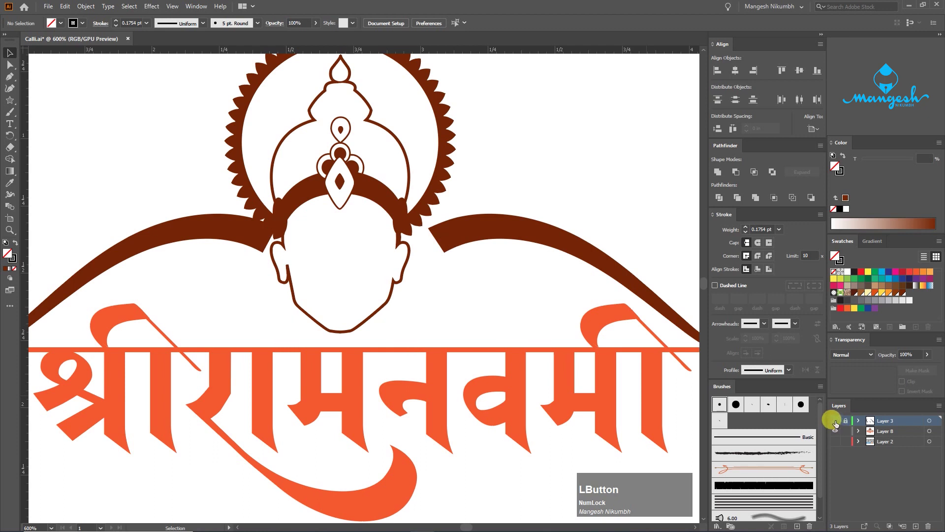
left_click(836, 421)
left_click(884, 431)
left_click(835, 431)
left_click(836, 431)
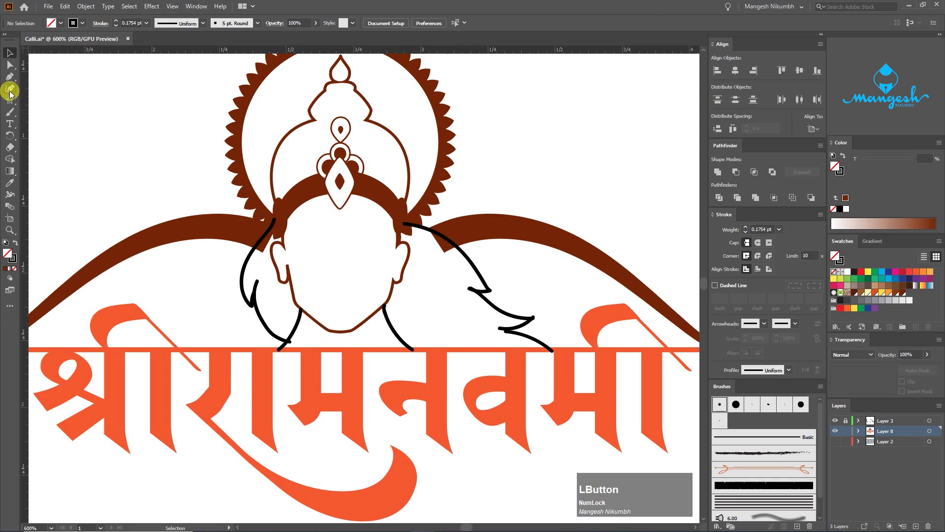
- Trace the inner edge of the left hair shape from the crown, around the ear and down the jaw with the Pen tool
key("ctrl+plus")
key("ctrl+plus")
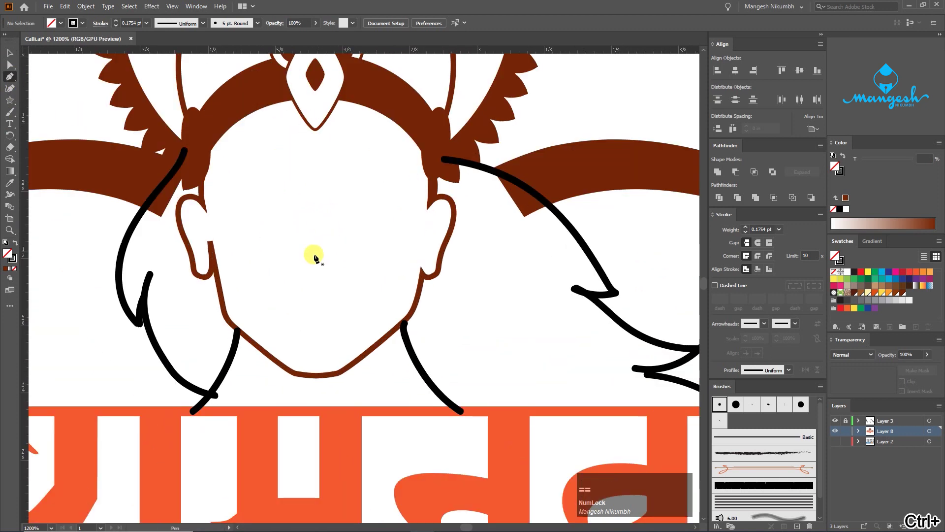
left_click_drag(298, 274, 296, 303)
key("ctrl+plus")
key("ctrl+plus")
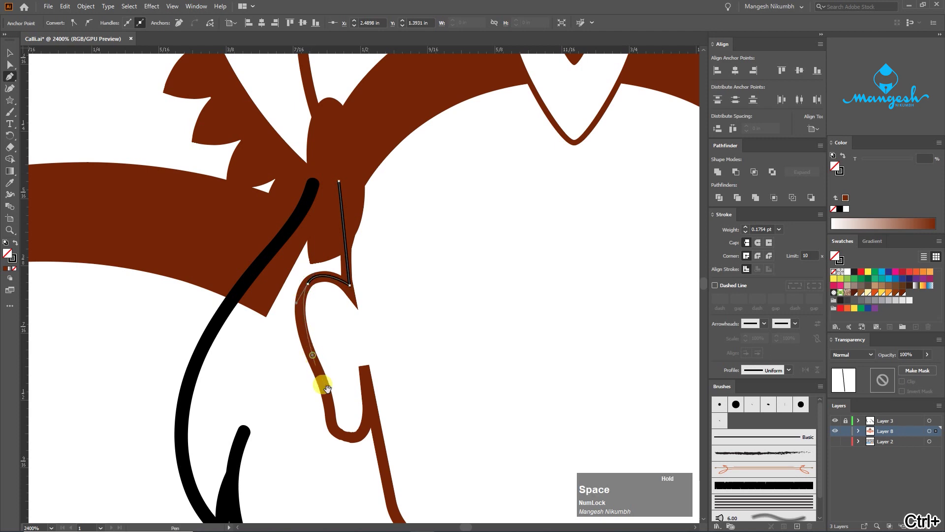
left_click_drag(327, 404, 265, 276)
left_click(265, 276)
left_click(272, 299)
left_click(285, 310)
left_click(298, 306)
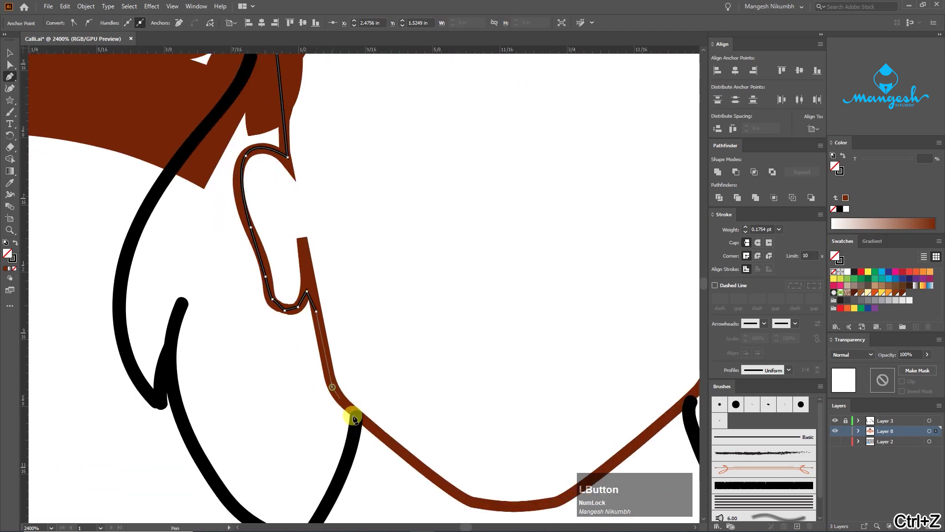
left_click(357, 417)
- Continue the left hair path down the neck line and back up along the outer hair outlines, closing it at the crown
left_click_drag(347, 460, 386, 356)
left_click(386, 356)
left_click(350, 433)
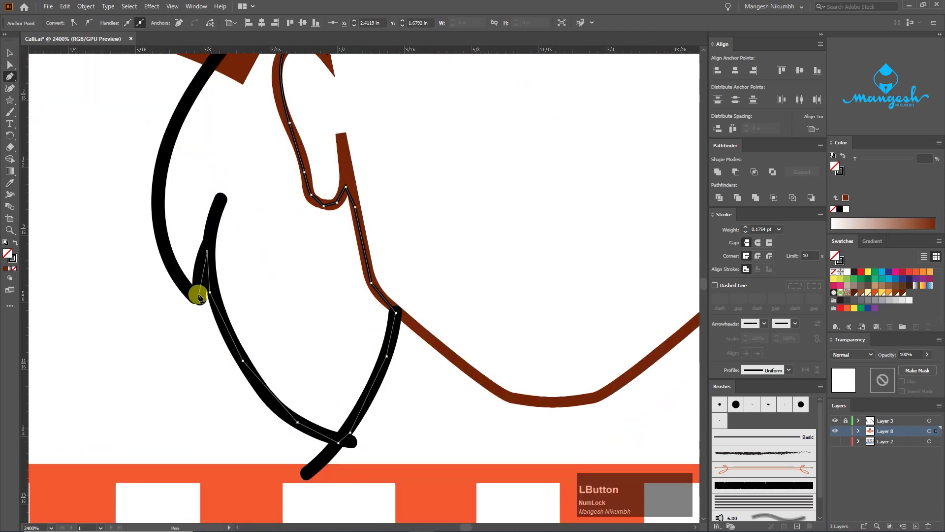
left_click(198, 294)
left_click(181, 279)
left_click_drag(159, 232, 239, 331)
left_click(239, 263)
left_click_drag(238, 263, 212, 394)
left_click(245, 321)
left_click(299, 250)
left_click(344, 184)
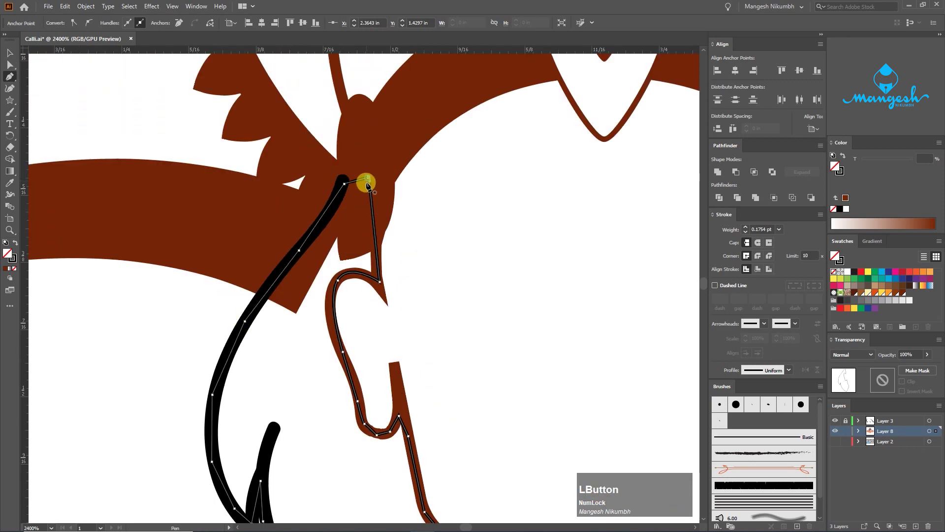
- Fill the closed left hair shape with brown R=115 G=38 B=0 and remove its stroke
key("ctrl+minus")
left_click(902, 294)
left_click_drag(429, 379, 331, 267)
left_click(14, 260)
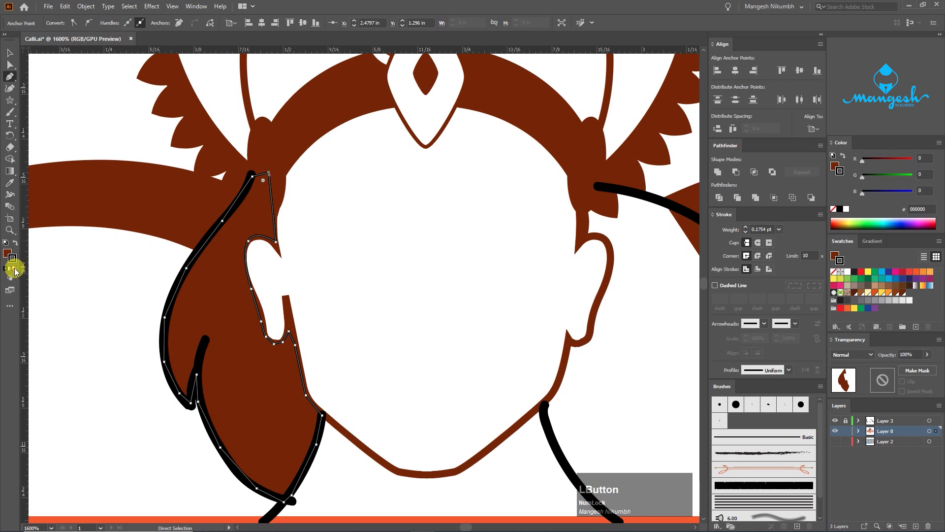
left_click(15, 270)
- Unlock Layer 3 and recolor the stroke of the left hair's long outer outline with brown R=115 G=38 B=0
left_click(10, 53)
left_click(846, 420)
left_click(165, 318)
key("ctrl+z")
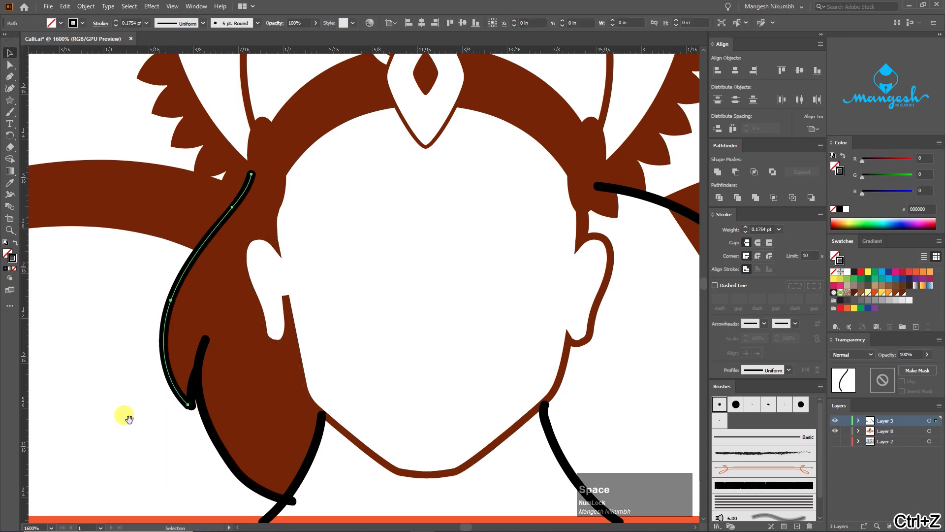
left_click_drag(117, 415, 143, 370)
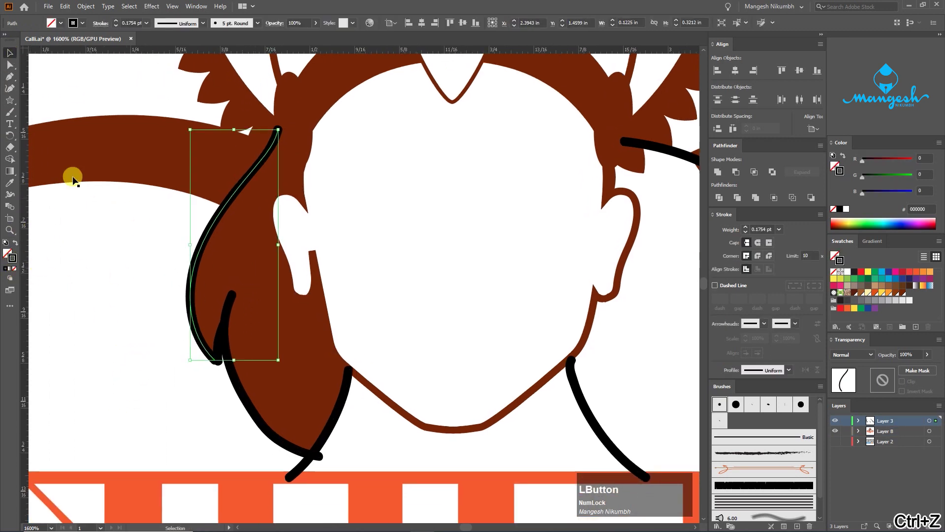
key("i")
left_click(232, 217, "shift")
key("v")
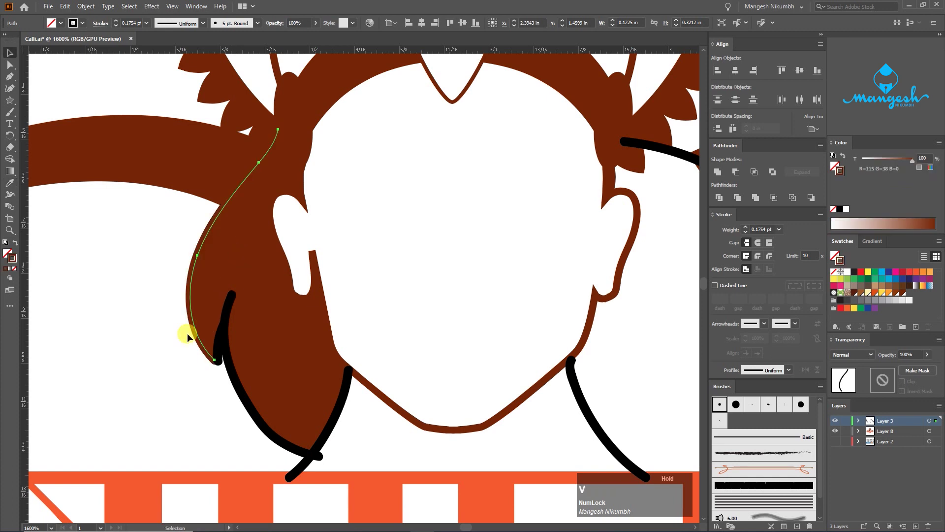
- Recolor the remaining black outline strokes at the left hair's lower lock with the same brown
left_click(186, 333)
left_click(221, 340)
key("i")
left_click(256, 258, "shift")
key("a")
left_click(219, 341)
key("i")
left_click(244, 268, "shift")
key("a")
- Check Layer 3's contents by toggling its visibility, lock it and make Layer 8 active
left_click(242, 428)
left_click_drag(254, 426, 181, 350)
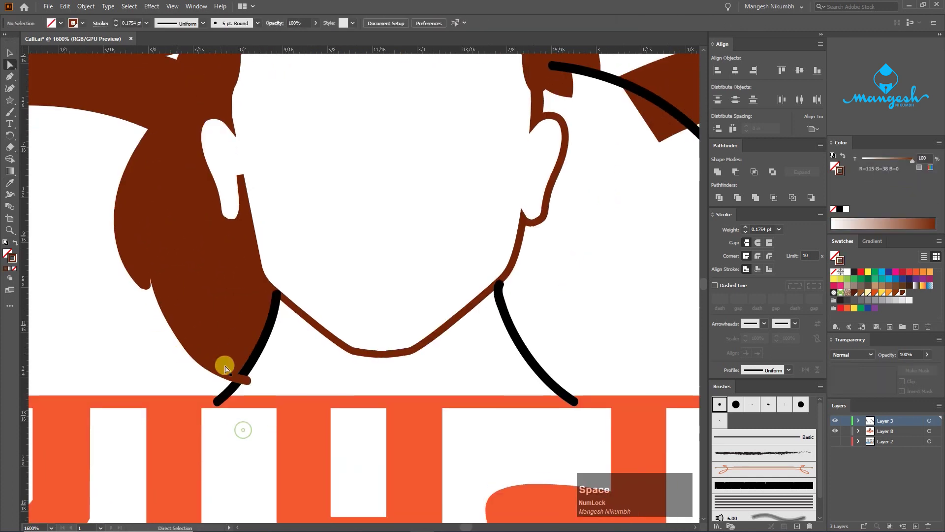
key("ctrl+minus")
key("ctrl+minus")
left_click_drag(245, 373, 151, 406)
left_click(835, 420)
left_click(835, 420)
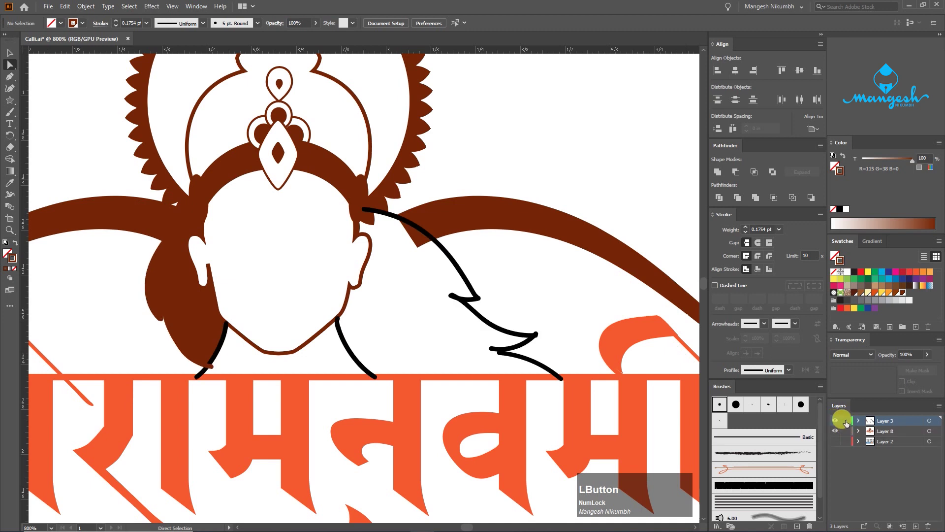
left_click(845, 421)
left_click(885, 432)
- Trace the inner edge of the right hair shape from the crown, around the ear and jaw, and down the neck line
key("ctrl+equal")
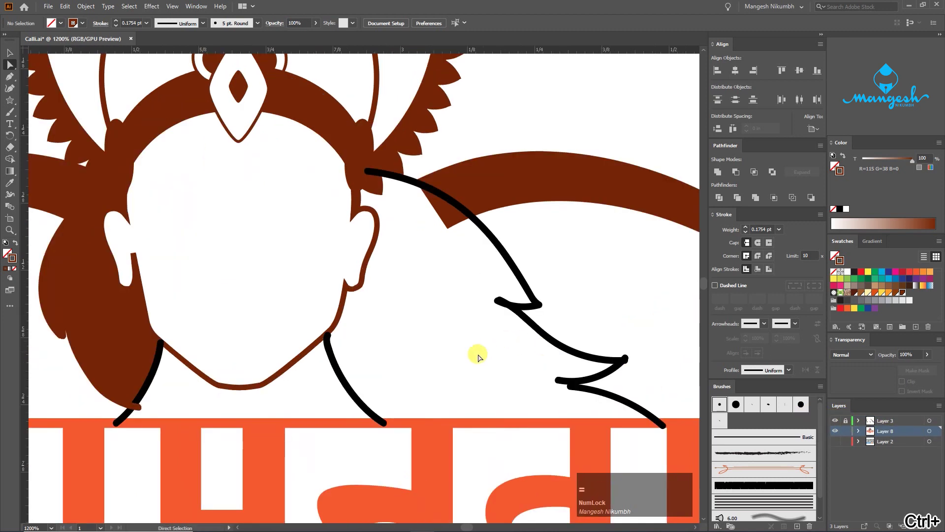
key("ctrl+equal")
key("p")
left_click(350, 132)
left_click_drag(349, 179, 364, 247)
left_click(312, 347)
left_click(323, 386)
left_click(351, 431)
left_click(383, 458)
left_click(416, 464)
- Continue the right hair path along the headline and up the jagged outer hair outlines, closing it at the crown
left_click_drag(502, 469, 311, 421)
left_click_drag(429, 408, 314, 379)
left_click(445, 386, "shift")
left_click(401, 353)
left_click(397, 301)
left_click_drag(348, 298, 422, 370)
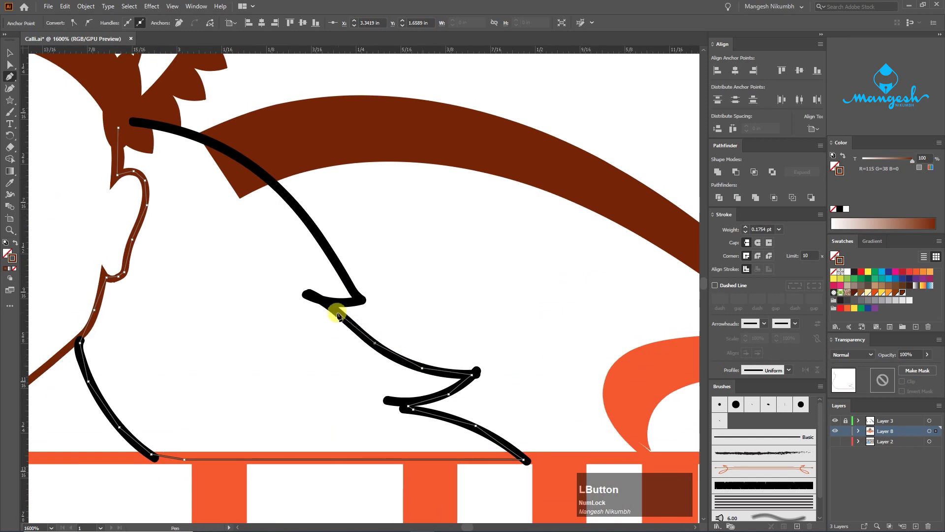
left_click_drag(359, 300, 431, 394)
left_click(406, 350)
left_click(353, 283)
left_click(306, 248)
left_click(238, 221)
left_click(206, 217)
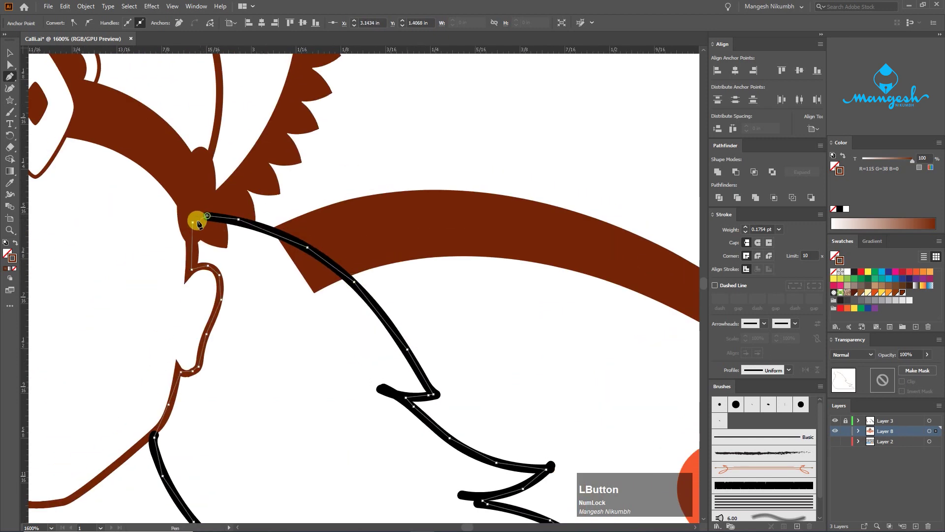
left_click(191, 223)
- Fill the closed right hair shape with the existing hair's brown using the Eyedropper tool
key("ctrl+minus")
left_click(11, 184)
left_click(102, 364)
key("v")
left_click_drag(549, 402, 427, 283)
left_click(545, 303)
- Unlock Layer 3 and recolor the right hair's three black outer outlines with the sampled hair brown
left_click(845, 420)
left_click(426, 282)
left_click(458, 349, "shift")
left_click(513, 401, "shift")
left_click(10, 183)
left_click(317, 302)
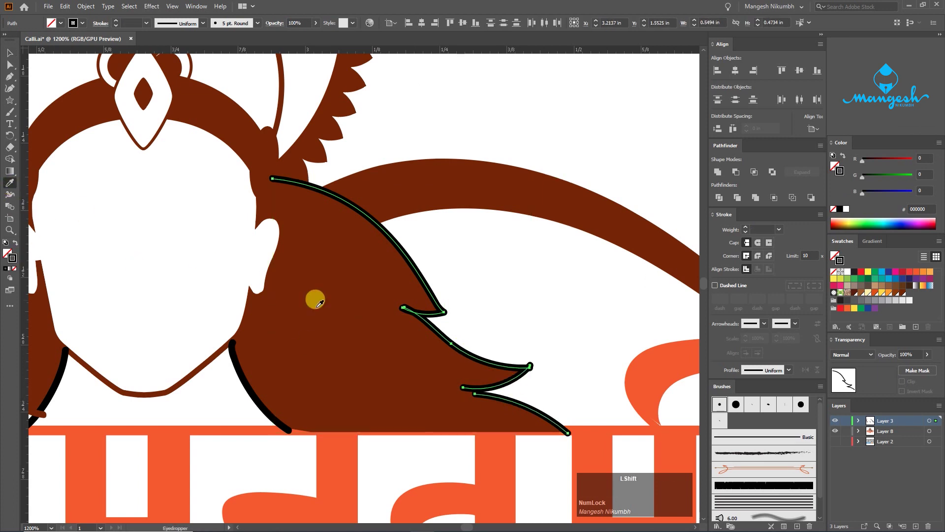
- Recolor both black neck line strokes with brown R=115 G=38 B=0
key("v")
left_click_drag(282, 374, 366, 312)
left_click(335, 321)
left_click(131, 338, "shift")
left_click(902, 292)
- Move the bottom end anchor of the left hair's lower outline inward to the hair shape's edge
left_click_drag(130, 347, 212, 347)
key("a")
left_click(229, 341)
left_click(211, 337, "ctrl")
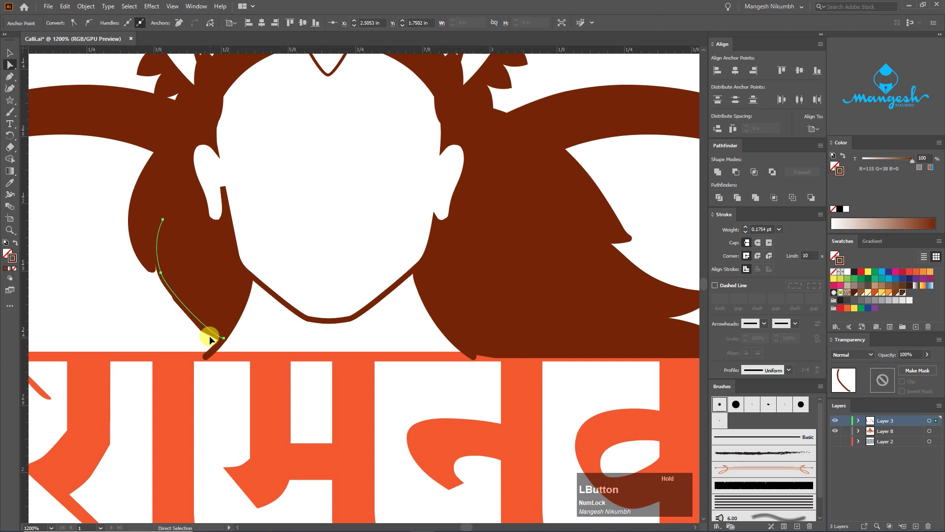
key("ctrl+z")
left_click(223, 338, "ctrl")
left_click_drag(212, 337, 193, 336)
- Adjust the anchors and curve handles at the notch of the left hair outline to smooth the lock
left_click(162, 273)
key("a")
left_click(150, 235)
left_click(172, 254)
left_click(163, 220)
left_click_drag(154, 236, 152, 275)
left_click(166, 306)
left_click(148, 271)
left_click(152, 270)
mouse_move(151, 256)
left_mouse_down()
mouse_move(147, 250)
mouse_move(161, 244)
left_mouse_up()
left_click(153, 274)
left_click(181, 327)
- Check the whole artwork by toggling Layer 3's visibility, lock Layer 3 and add a new layer above it
scroll(206, 344, "down", 2)
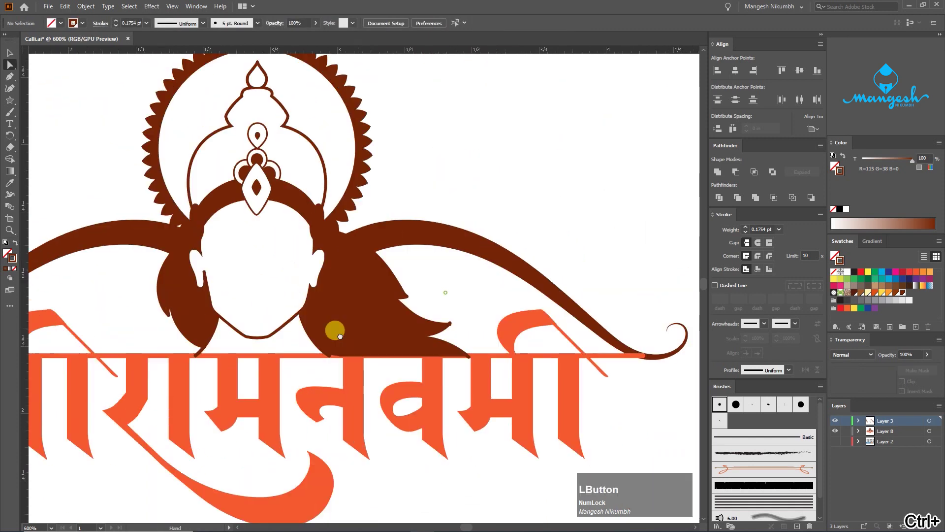
scroll(443, 318, "up", 2)
left_click_drag(418, 330, 418, 333)
key("ctrl+0")
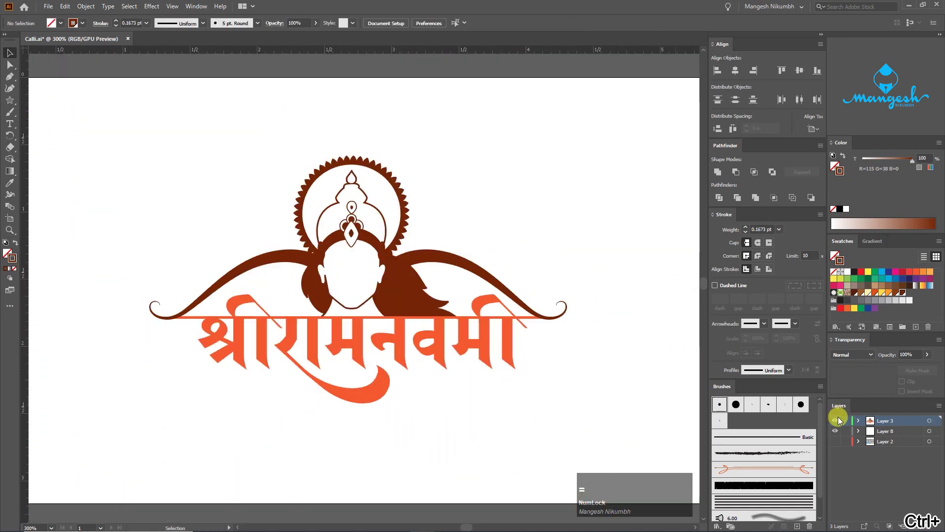
left_click(835, 420)
left_click(835, 420)
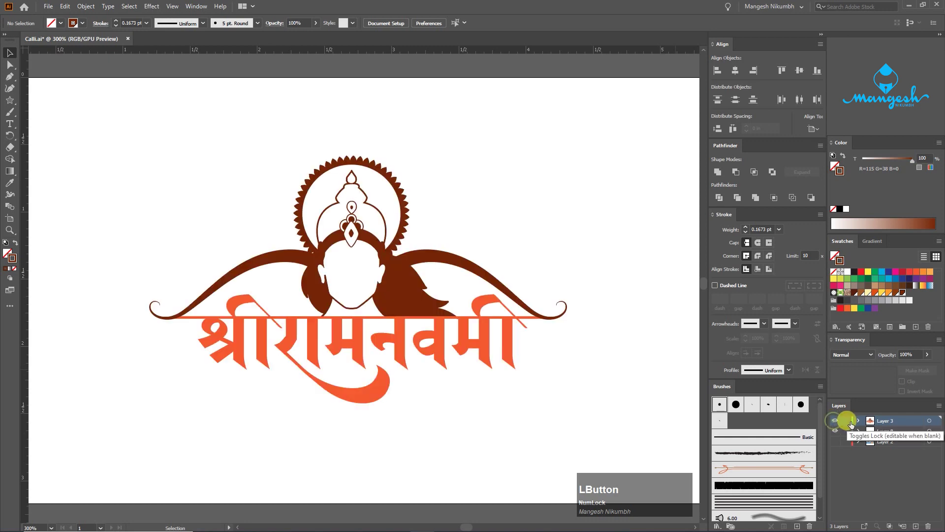
left_click(835, 420)
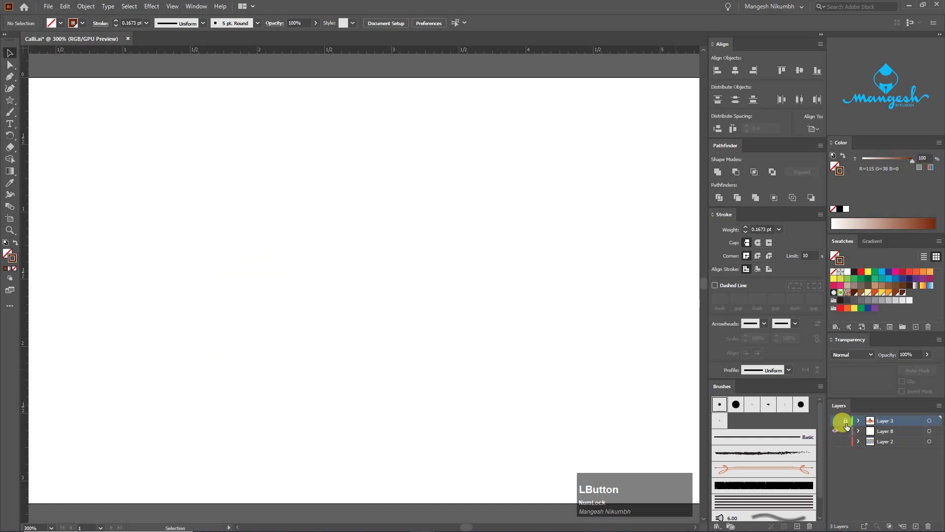
left_click(835, 420)
left_click(916, 525)
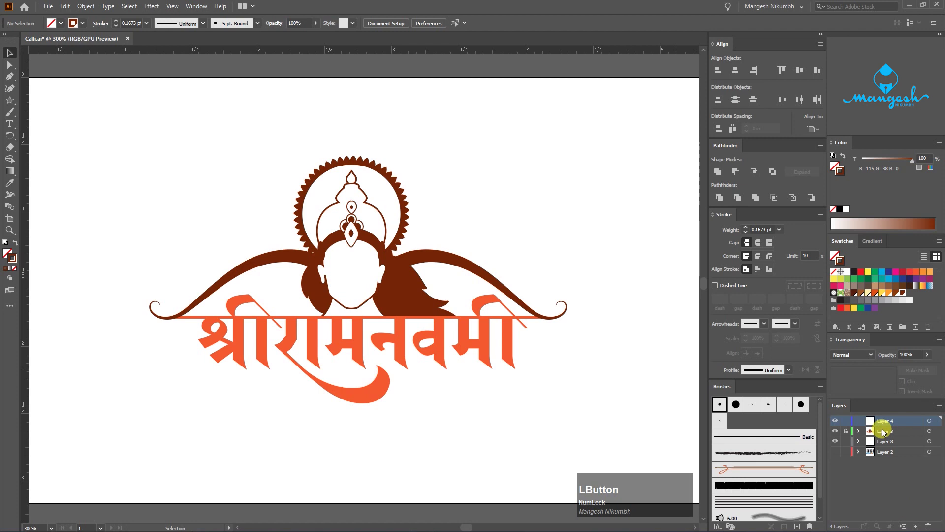
- Draw an open, bent tilak line on the forehead below the crown jewel, about 0.04 in wide and 0.10 in tall
key("ctrl+plus")
key("ctrl+plus")
key("ctrl+plus")
key("ctrl+plus")
key("p")
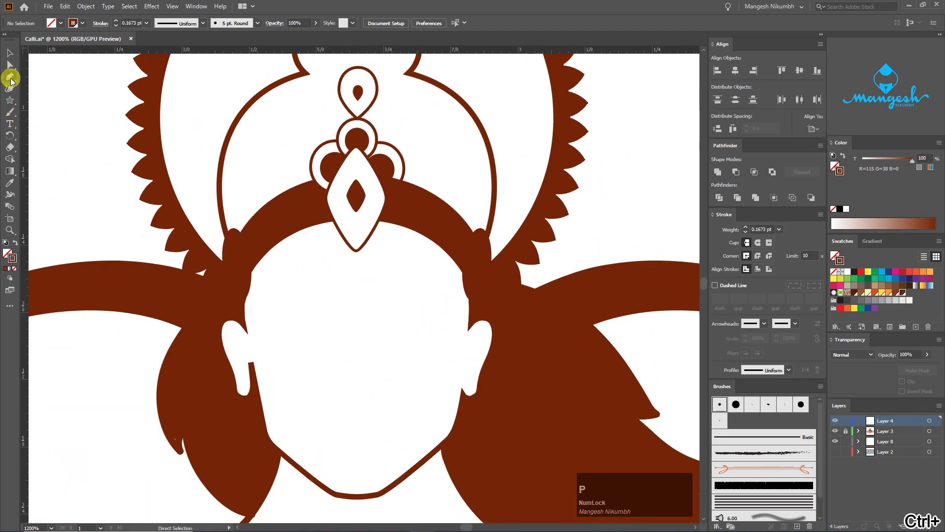
left_click(330, 254)
left_click(337, 263)
left_click(336, 298)
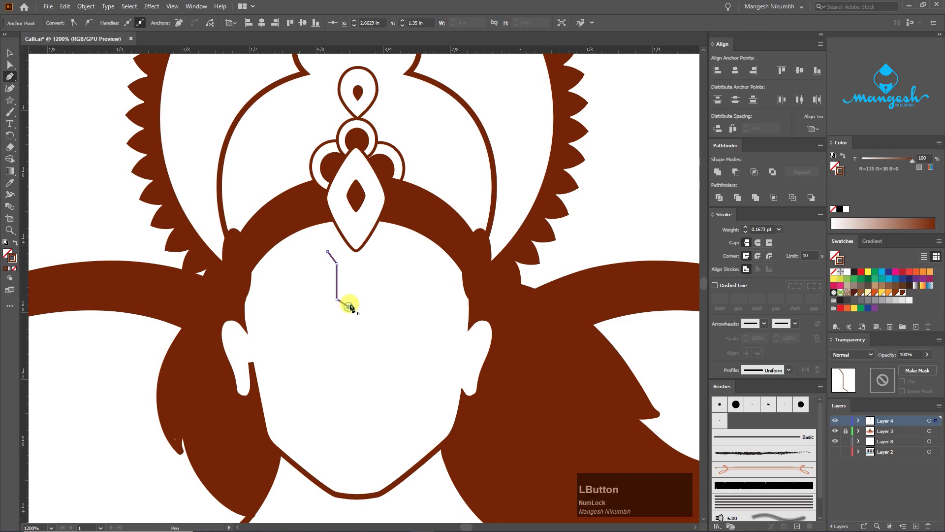
left_click(10, 53)
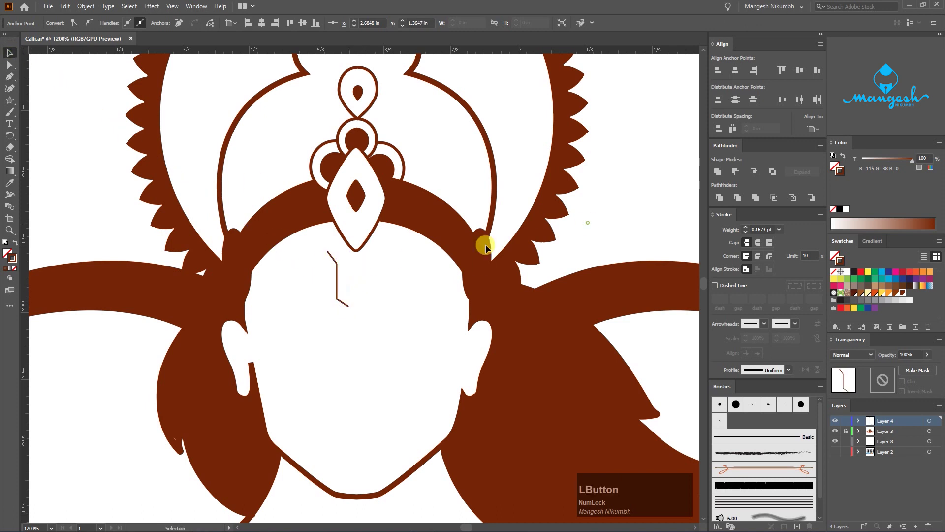
- Set the tilak line's stroke to 1 pt with the triangular tapered width profile, flipped so the upper end is thin
left_click(746, 227)
left_click(788, 370)
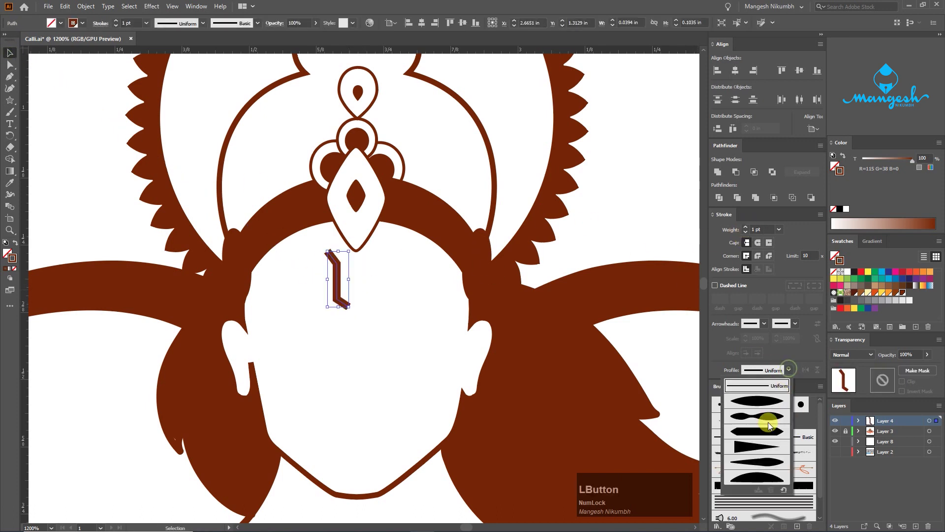
left_click(744, 448)
left_click(806, 370)
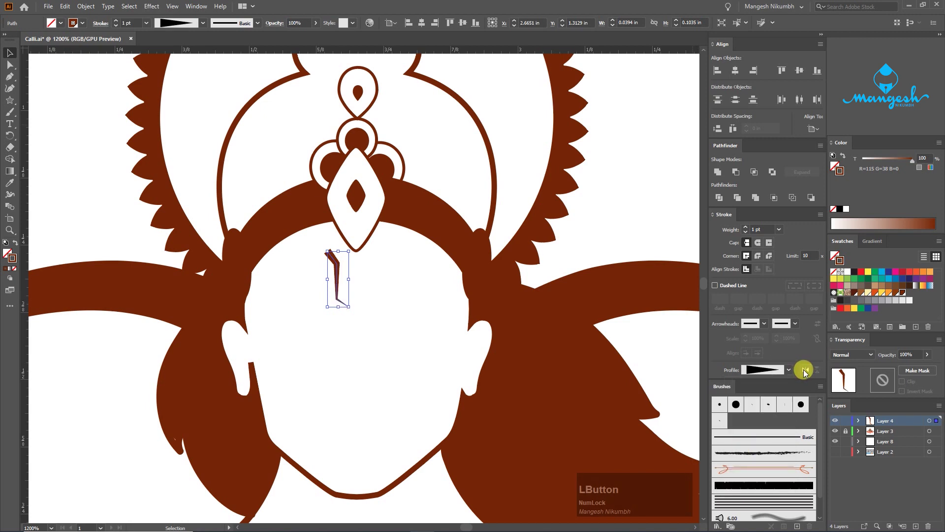
left_click(806, 370)
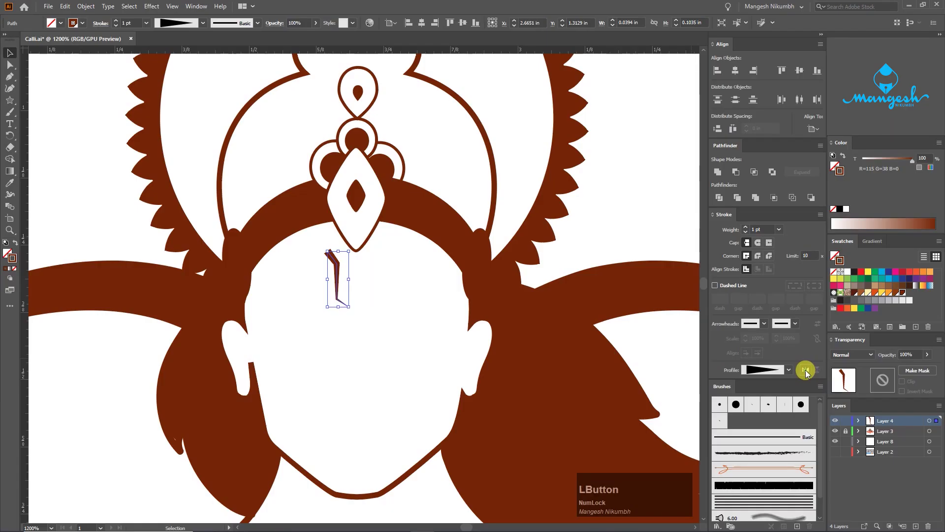
left_click(385, 295)
- Round the upper corner of the tilak line into a smooth curve
key("ctrl+plus")
left_click(326, 260)
key("a")
mouse_move(331, 263)
left_mouse_down()
mouse_move(316, 248)
mouse_move(319, 259)
left_mouse_up()
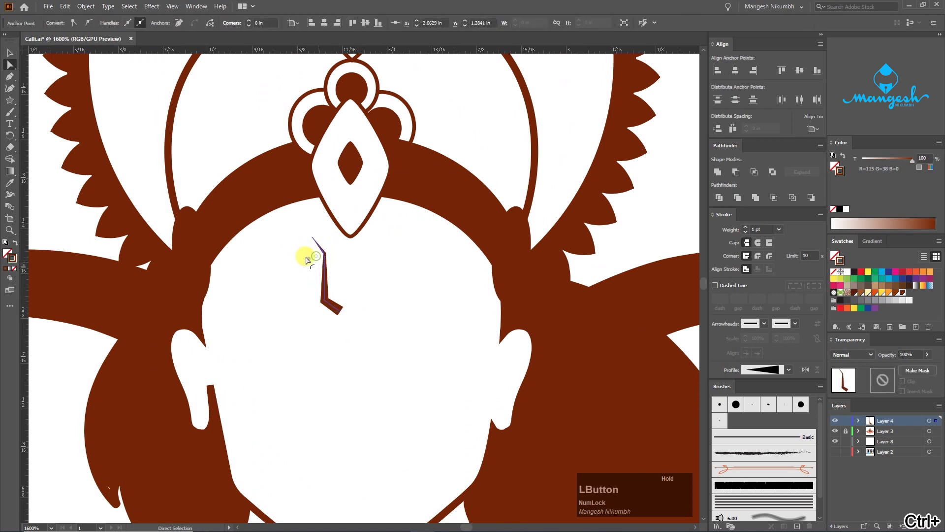
left_click(260, 271)
key("v")
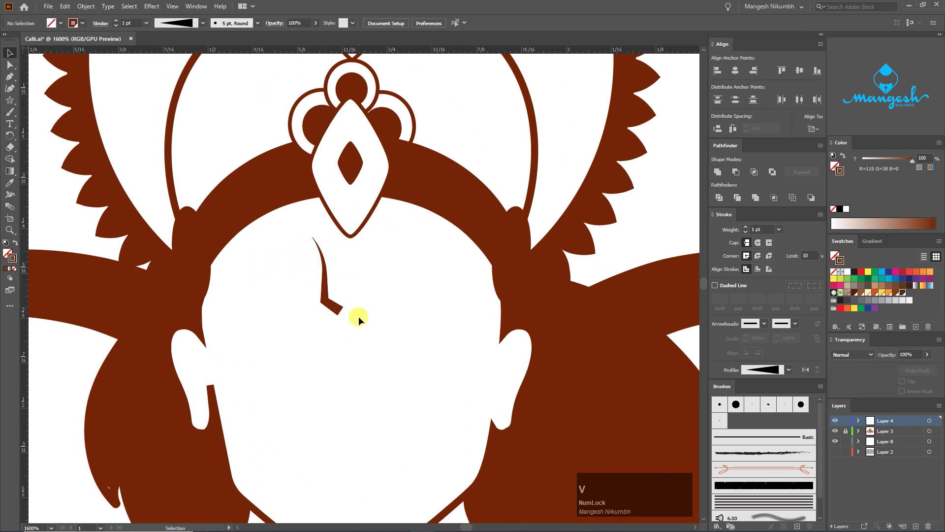
- Reflect a copy of the tilak line across the vertical axis and move it right so both lower ends meet
left_click(328, 282)
right_click(328, 286)
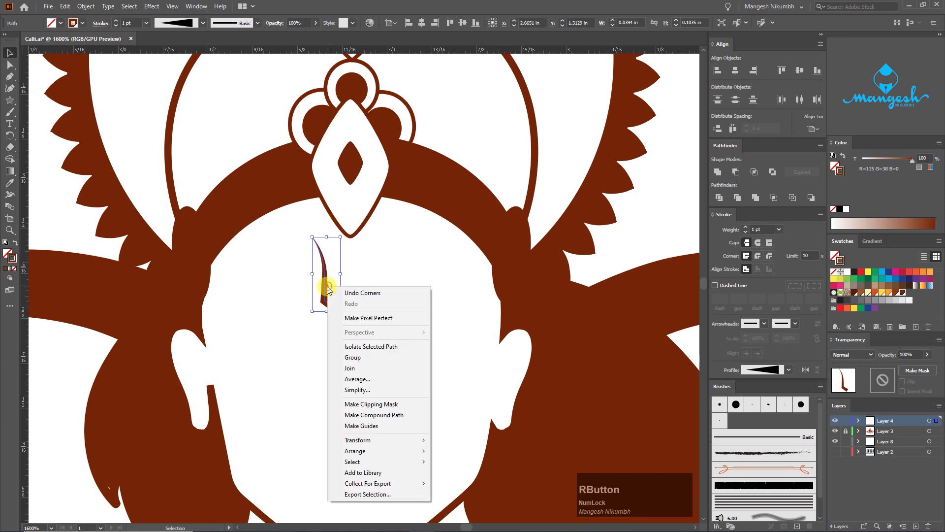
left_click(373, 440)
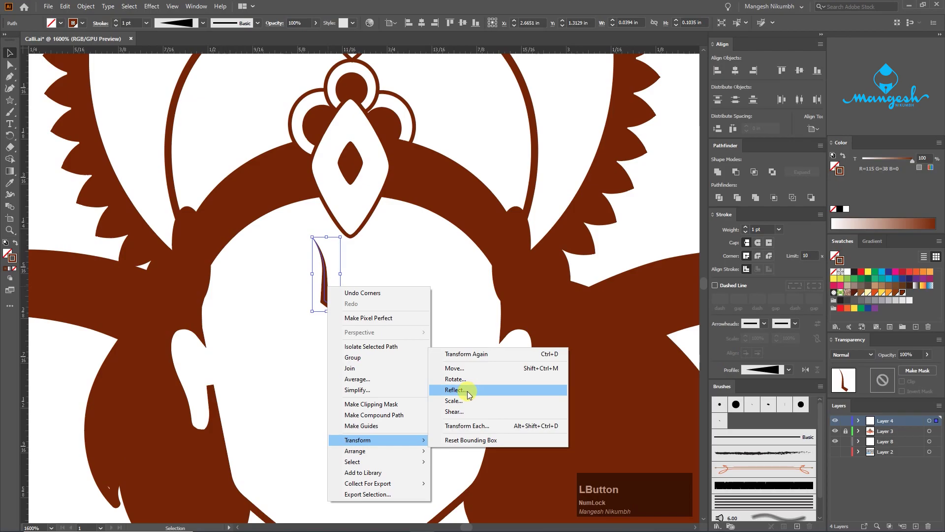
left_click(543, 330)
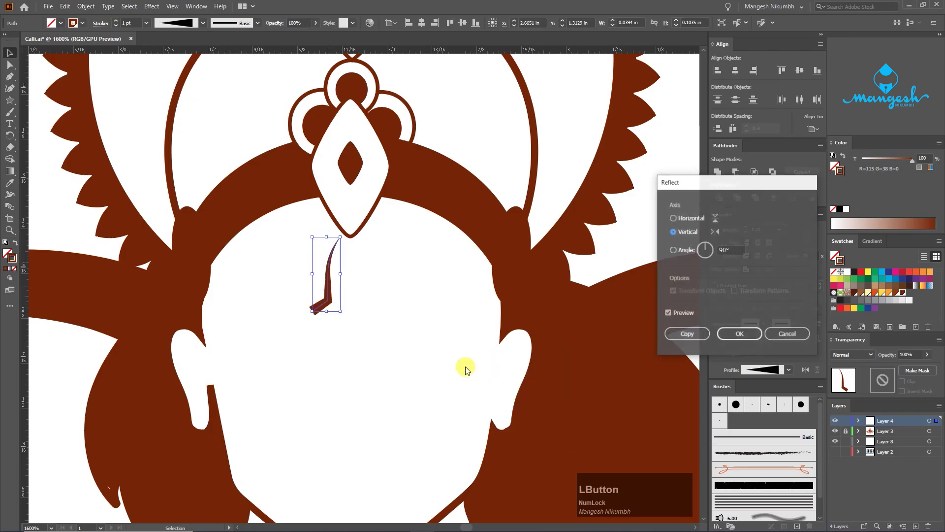
left_click(680, 329)
left_click_drag(331, 308, 359, 305)
left_click(379, 300)
- Draw a circle about 0.019 in wide at the tilak's bottom point and swap its stroke and fill for solid brown
left_click_drag(9, 100, 49, 111)
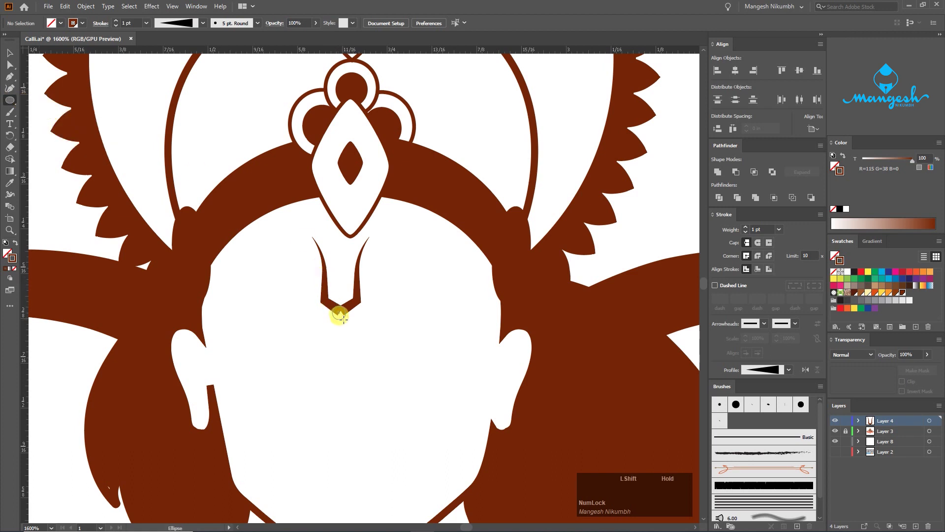
left_click_drag(342, 318, 349, 321)
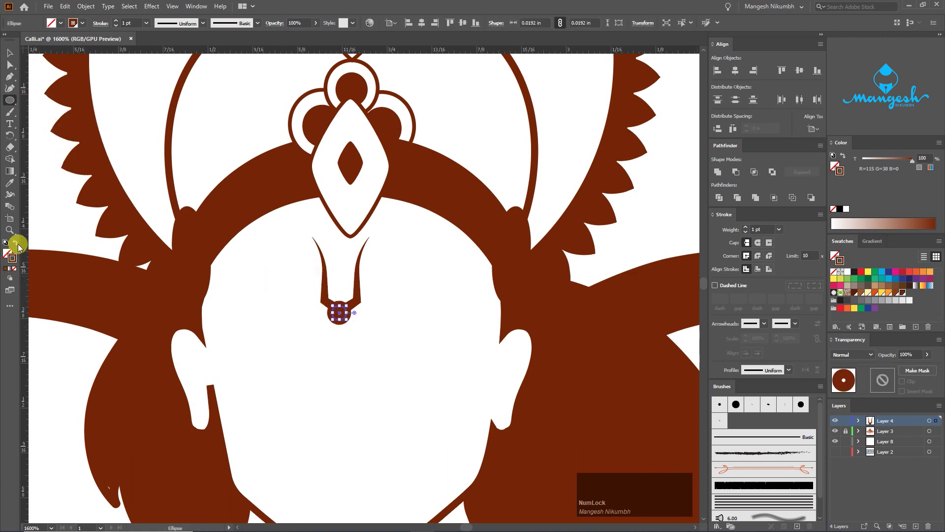
left_click(17, 243)
left_click(10, 53)
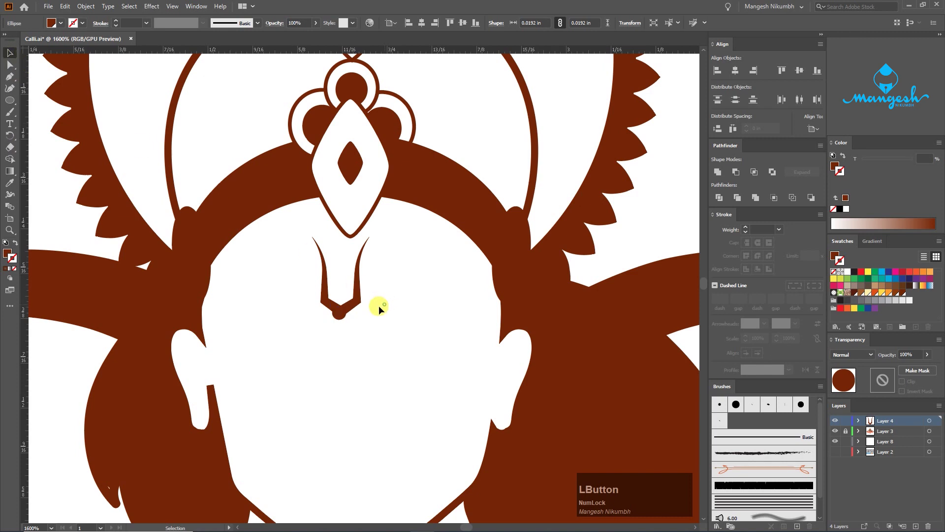
- Group the two tilak side lines and centre them horizontally with the small circle beneath them
scroll(379, 305, "up", 2)
left_click(291, 281)
right_click(283, 289)
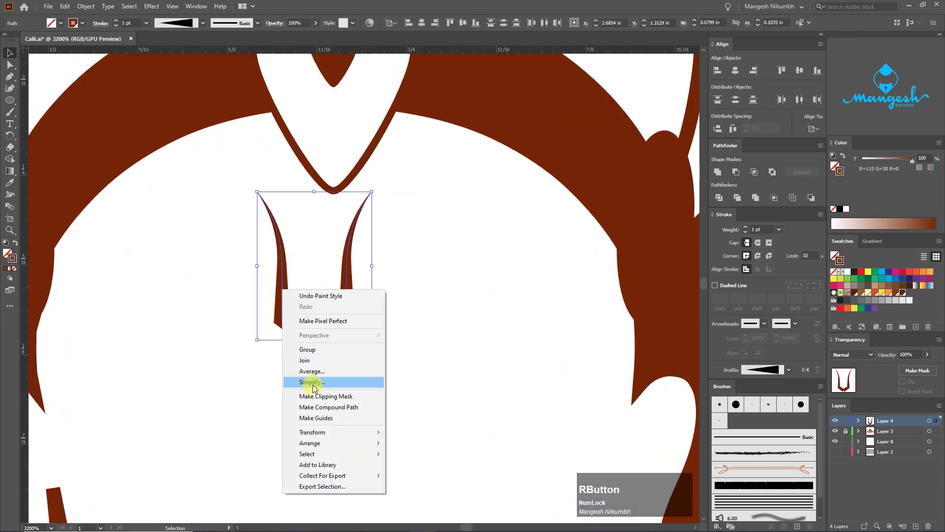
left_click(309, 349)
left_click(322, 337, "shift")
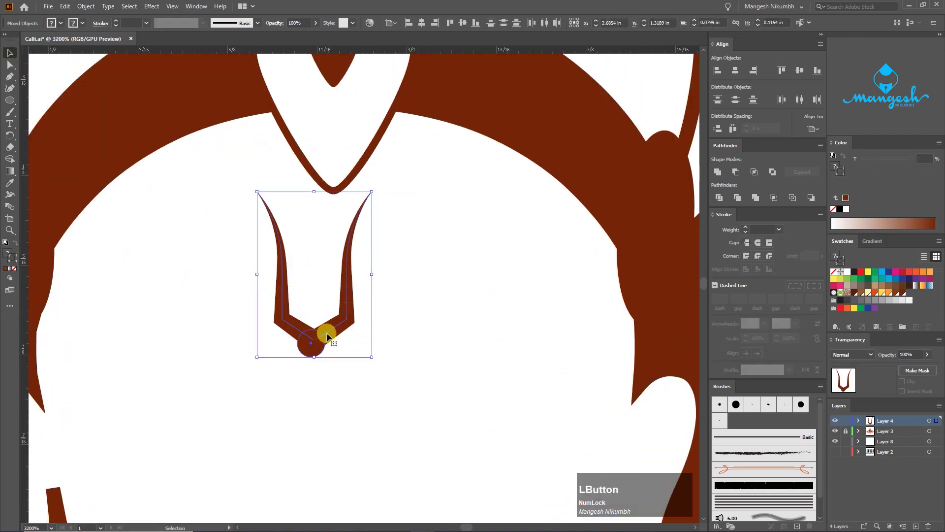
left_click(734, 70)
left_click(106, 223)
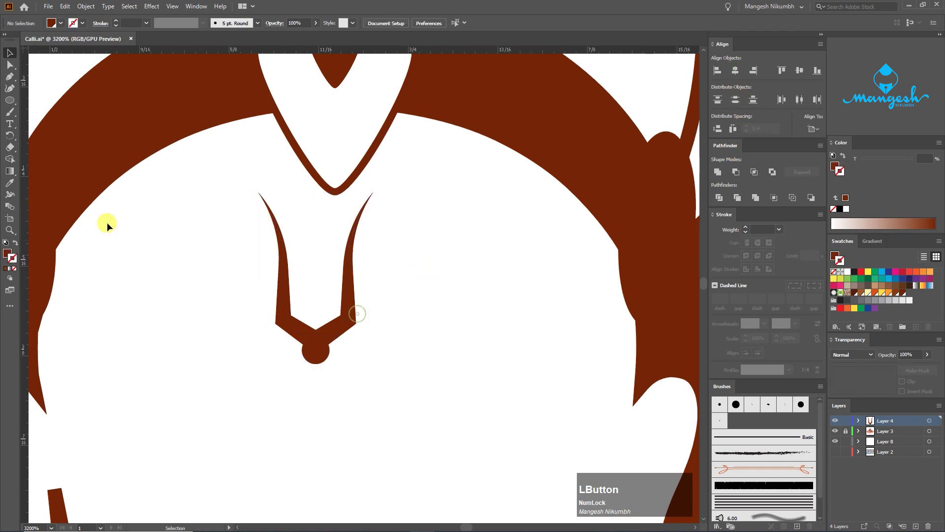
- Draw a vertical line about 0.055 in tall inside the tilak as a brown 1 pt stroke with the triangular profile, flipped to point upward
left_click(10, 76)
left_click(313, 235)
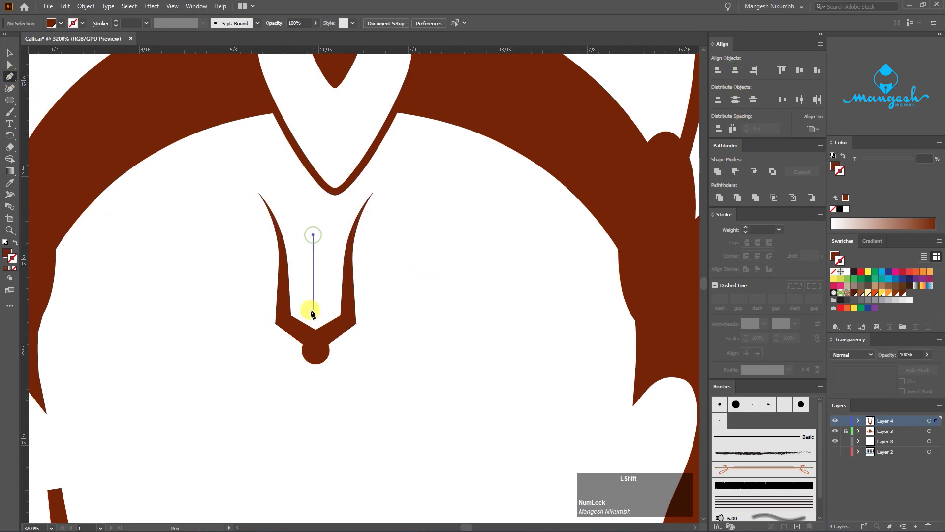
left_click(313, 313)
key("v")
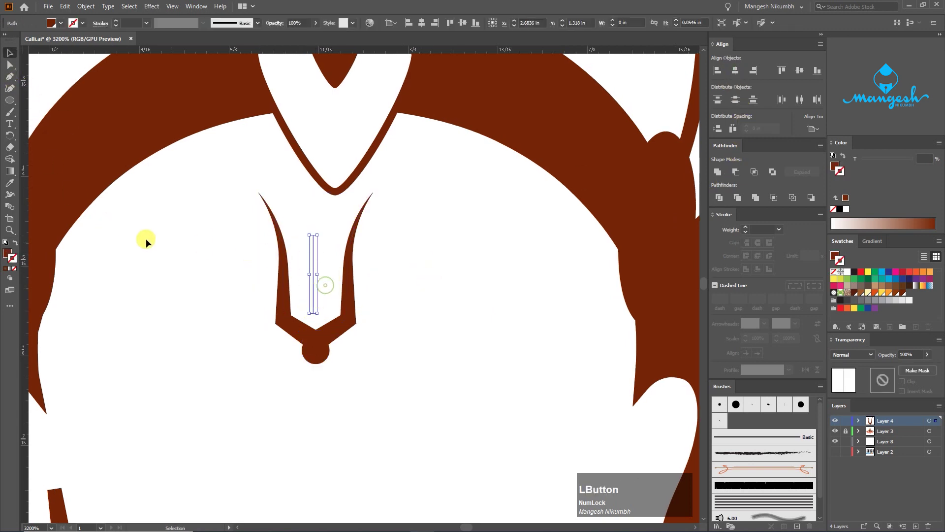
left_click(16, 243)
left_click(779, 370)
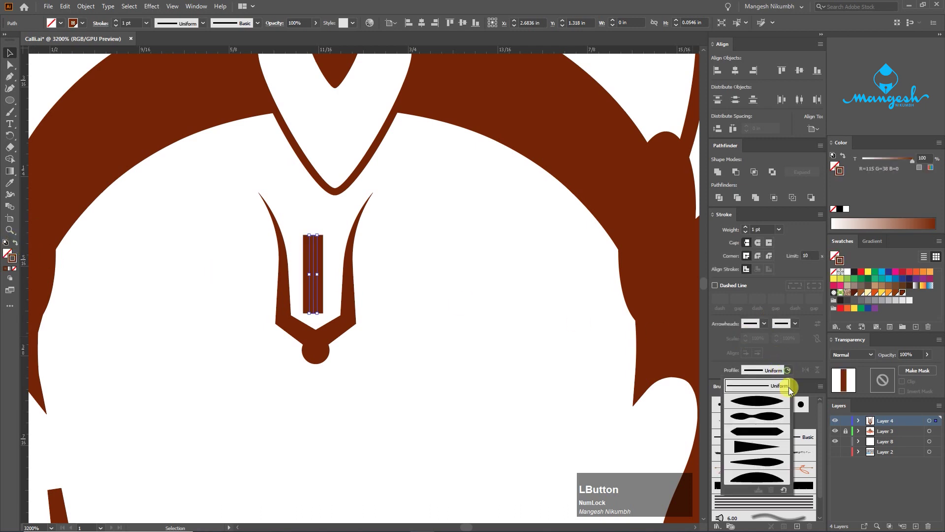
left_click(749, 445)
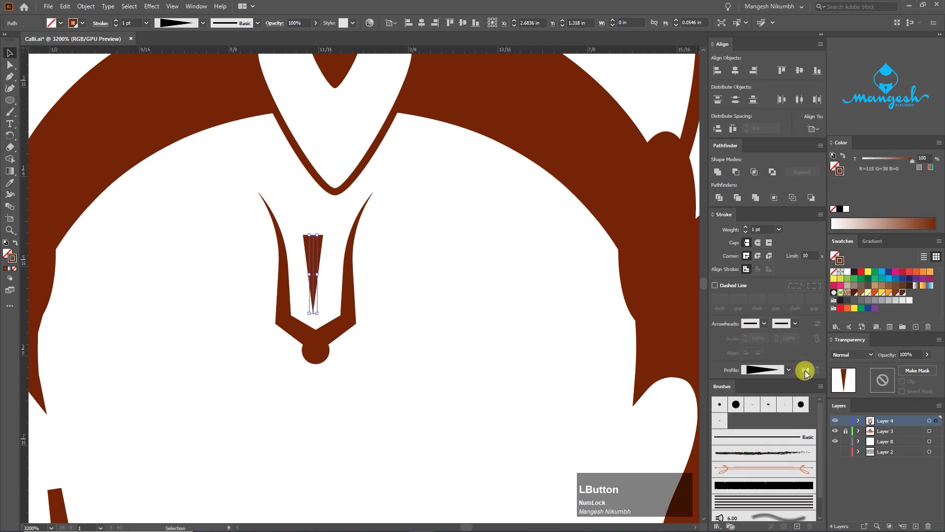
left_click(804, 371)
- Centre the middle spike horizontally with the rest of the tilak
left_click(338, 316)
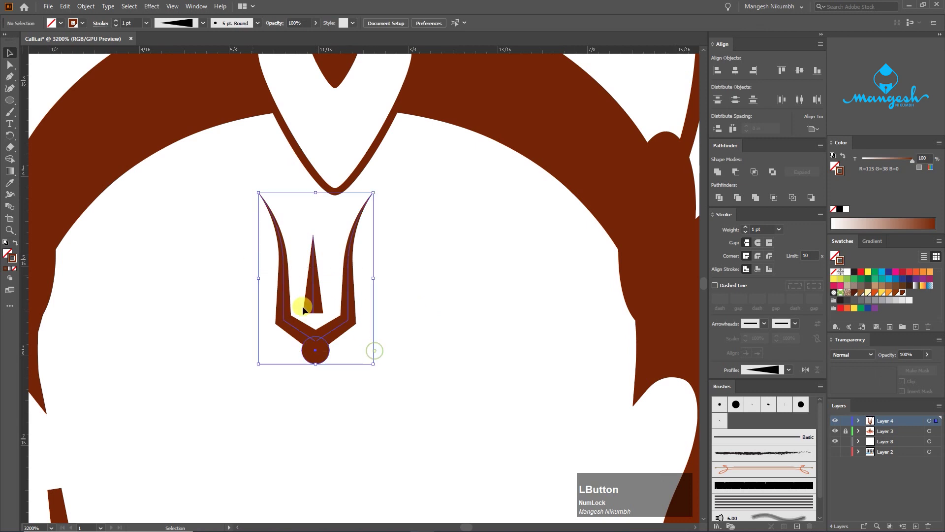
left_click_drag(267, 285, 264, 278)
left_click(735, 73)
left_click(429, 276)
- Expand and unite the tilak's parts into one shape and fill it with red BE1E2D
left_click_drag(396, 372, 257, 233)
left_click(86, 6)
left_click(113, 133)
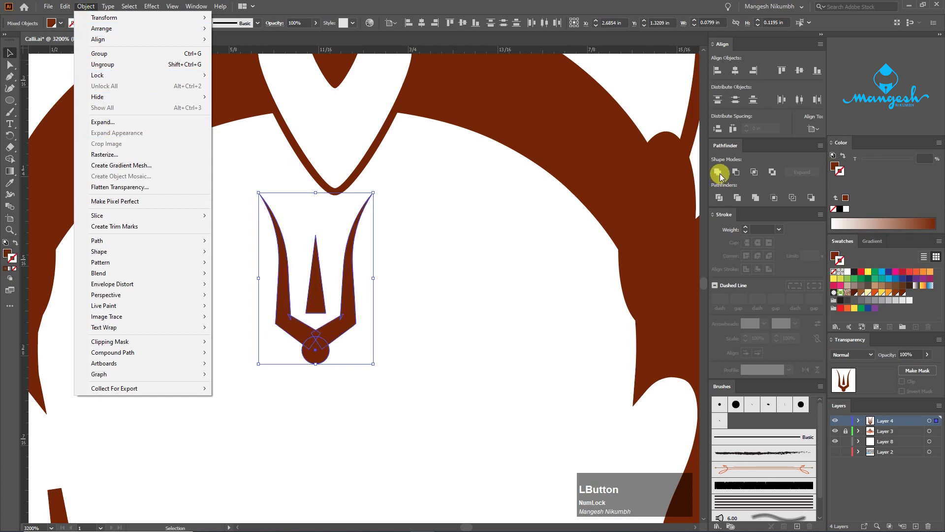
left_click(718, 172)
left_click(842, 265)
left_click(902, 272)
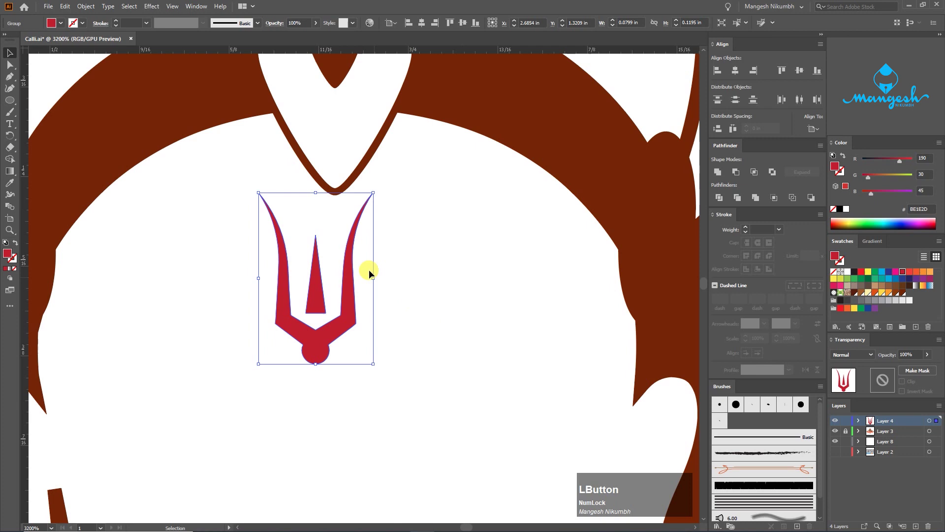
left_click(416, 246)
- Draw a circle about 0.038 in wide below the right-hand ear and fill it with light orange FAAF40
key("ctrl+minus")
key("ctrl+minus")
key("ctrl+minus")
key("ctrl+minus")
left_click_drag(359, 425, 306, 319)
key("ctrl+equal")
key("ctrl+equal")
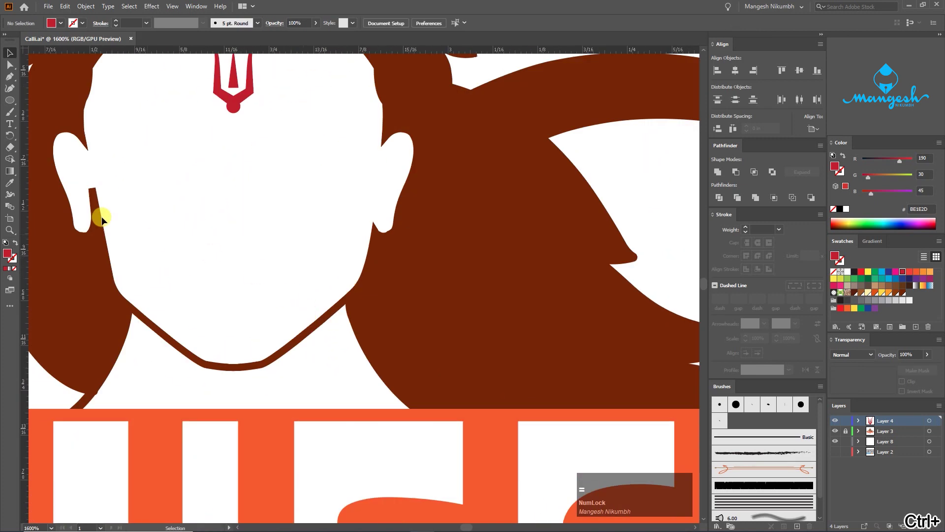
left_click_drag(13, 101, 49, 127)
key("ctrl+equal")
left_click_drag(384, 274, 425, 315)
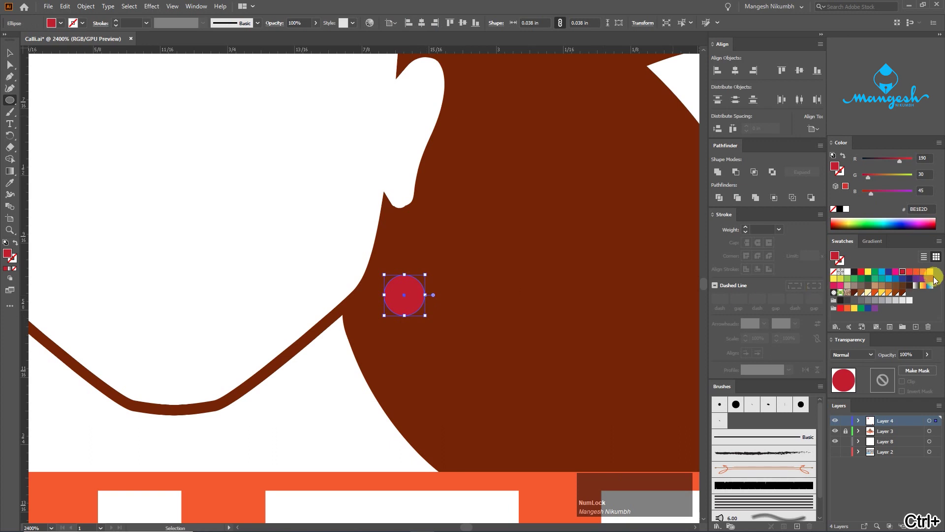
left_click(930, 272)
left_click(10, 53)
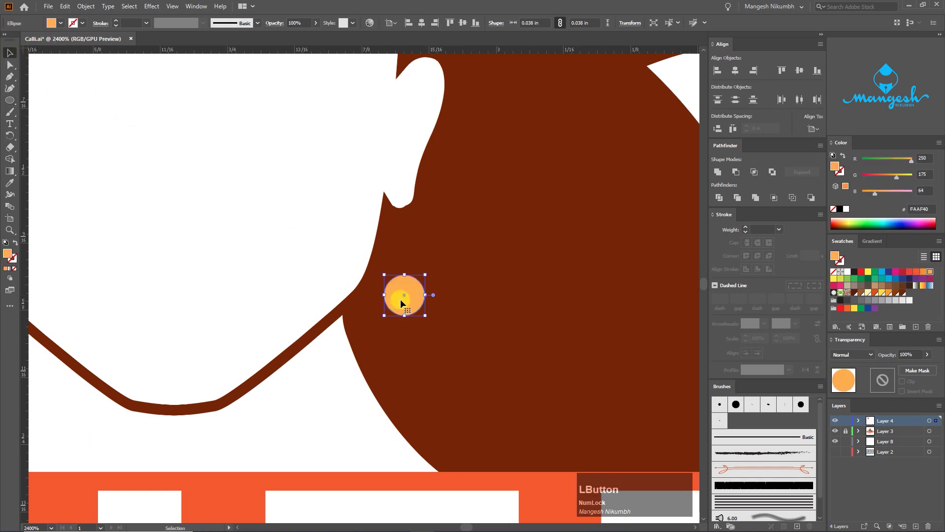
- Add a smaller orange copy of the earring circle, about 0.017 in wide, directly beneath it
left_click_drag(400, 300, 413, 321)
left_click(263, 276)
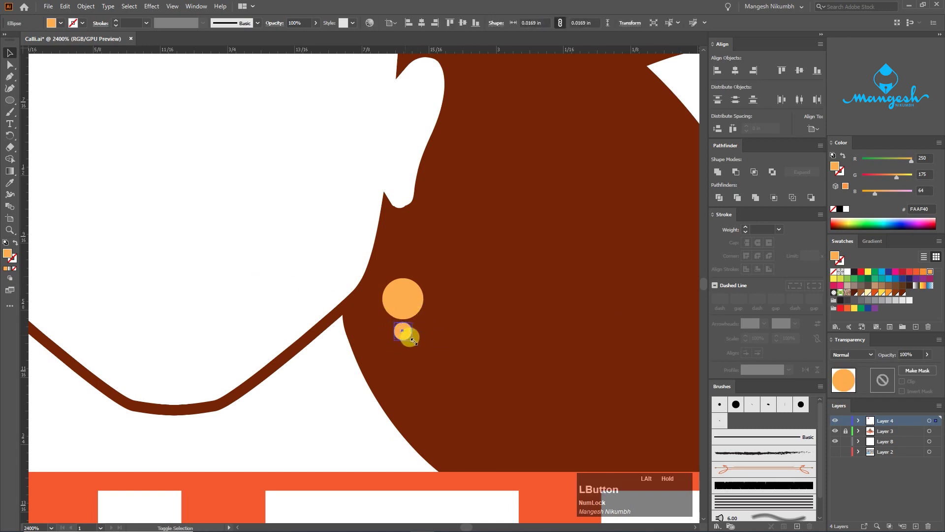
left_click(304, 295)
left_click(324, 293)
- Place a white bead about 0.013 in wide above the large orange circle and repeat it upward as a five-bead chain
left_click_drag(403, 327, 413, 275)
left_click(847, 272)
left_click(283, 247)
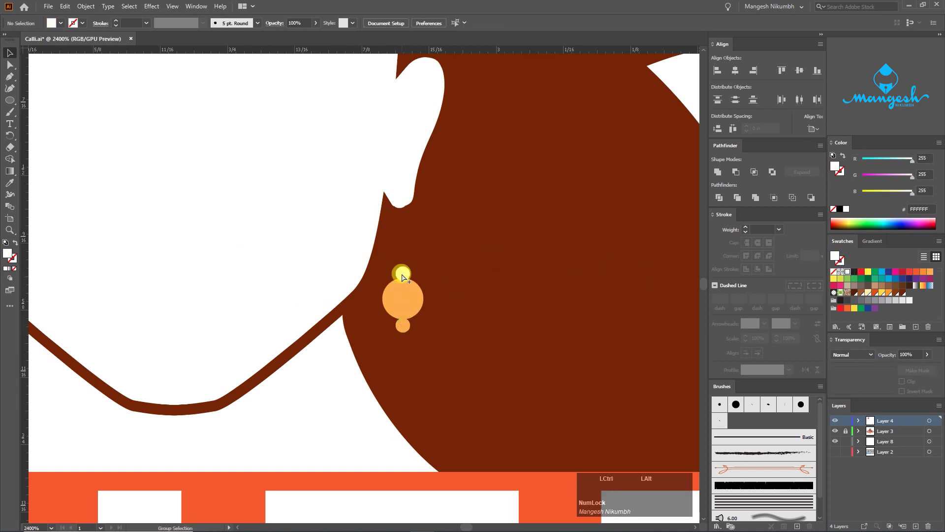
left_click_drag(403, 264, 403, 263)
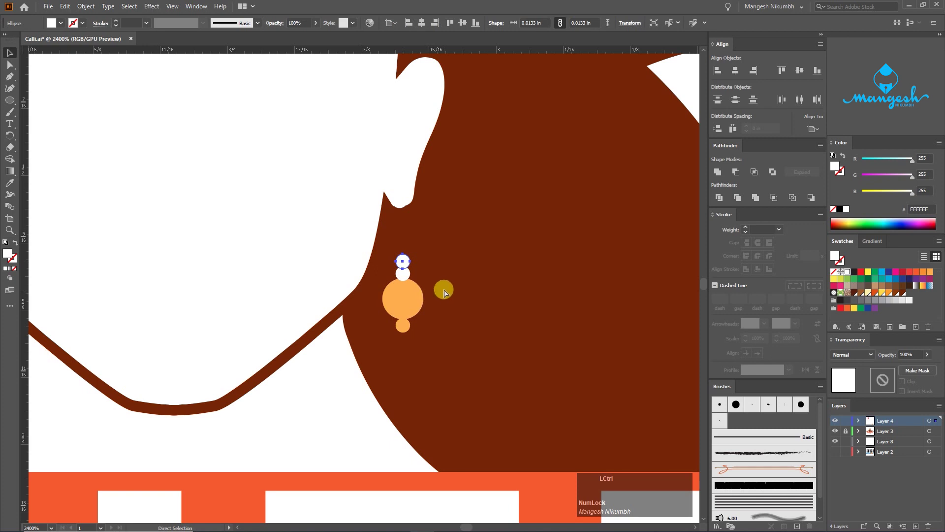
key("ctrl+d")
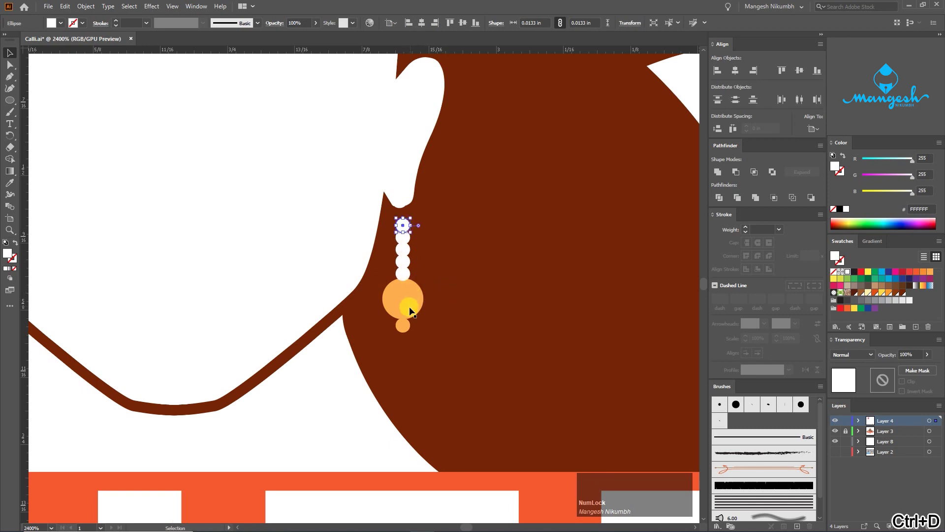
- Copy the small orange circle to the top of the bead chain under the earlobe and group the whole earring
left_click(401, 324)
left_click_drag(408, 256, 412, 200)
left_click_drag(317, 148, 409, 281)
right_click(402, 281)
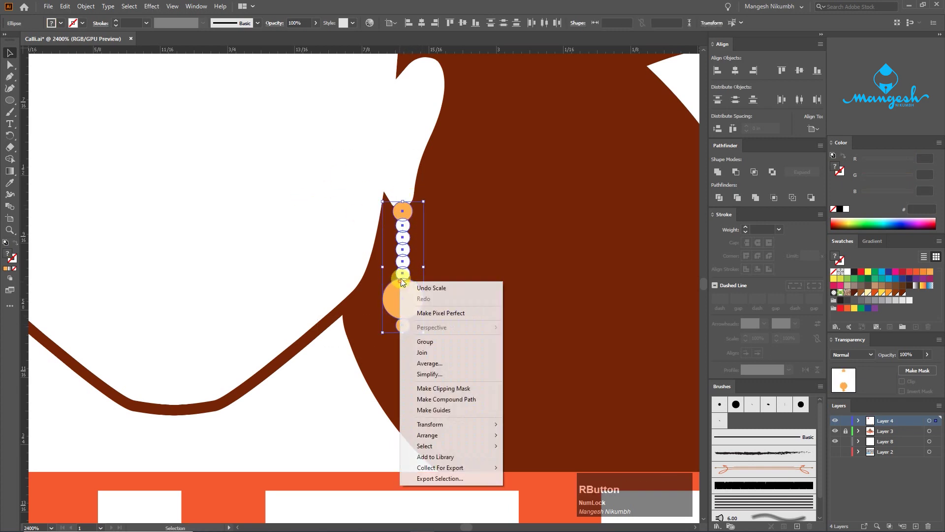
left_click(426, 341)
left_click(298, 265)
- Place a copy of the earring under the other ear
key("ctrl+minus")
key("ctrl+minus")
left_click_drag(481, 315, 250, 298)
left_click(120, 327, "ctrl")
- Lock Layer 4 and unlock Layer 3 for editing
key("ctrl+minus")
key("ctrl+minus")
key("ctrl+minus")
left_click_drag(474, 312, 554, 332)
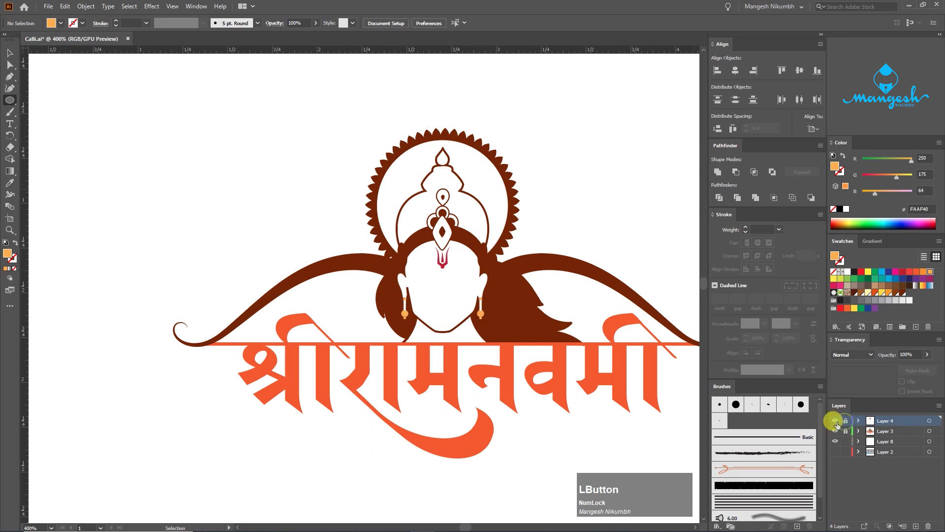
left_click(835, 421)
left_click(835, 431)
- Draw a circle about 0.07 in wide inside the bow's left curl and fill it with the bow's sampled brown
key("ctrl+plus")
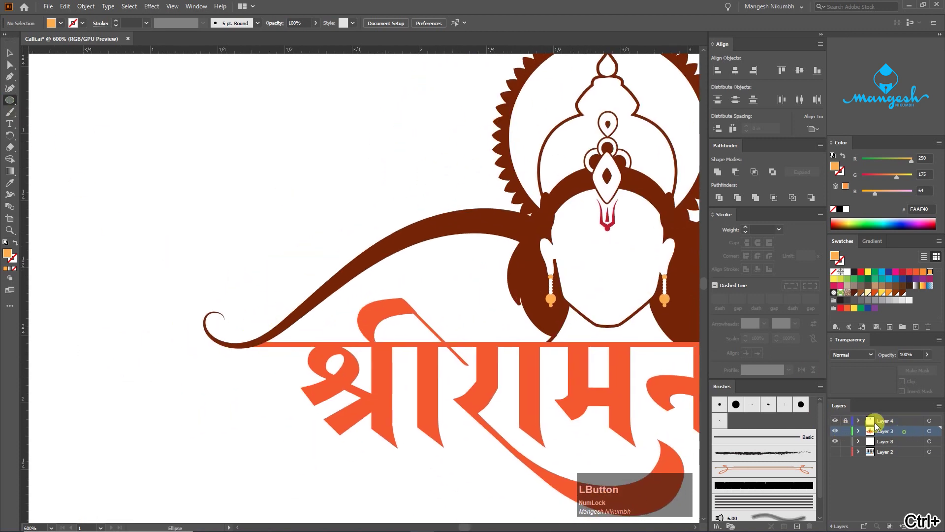
left_click_drag(225, 327, 226, 331)
left_click(9, 183)
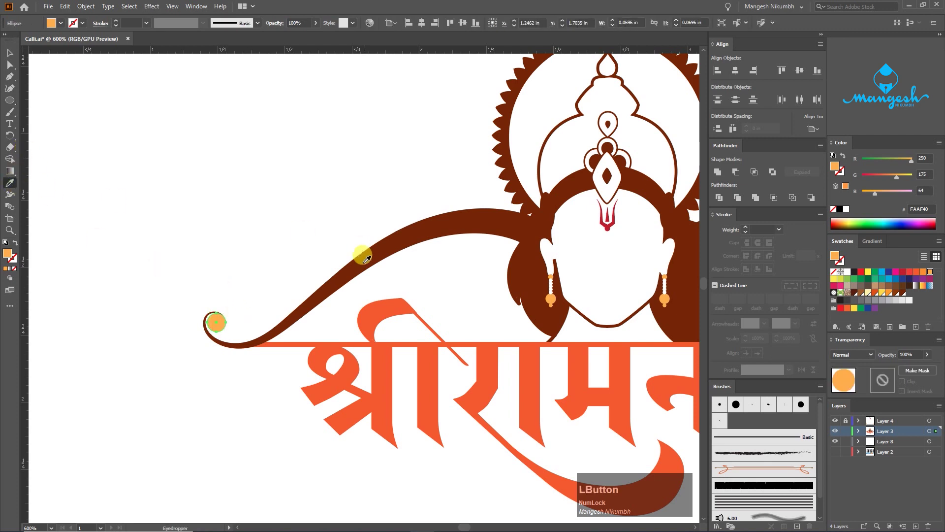
left_click(367, 258)
left_click(9, 53)
left_click(257, 282)
- Enlarge the brown circle to about 0.081 in and adjust its position to fit the bow's left curl
key("ctrl+plus")
left_click_drag(58, 366, 204, 326)
left_click(212, 354)
left_click(259, 300)
left_click(227, 355)
left_click_drag(205, 368, 203, 373)
left_click(274, 332)
- Copy the brown circle to the right end of the bow
key("ctrl+minus")
key("ctrl+minus")
key("ctrl+minus")
left_click_drag(364, 316, 630, 344)
key("space")
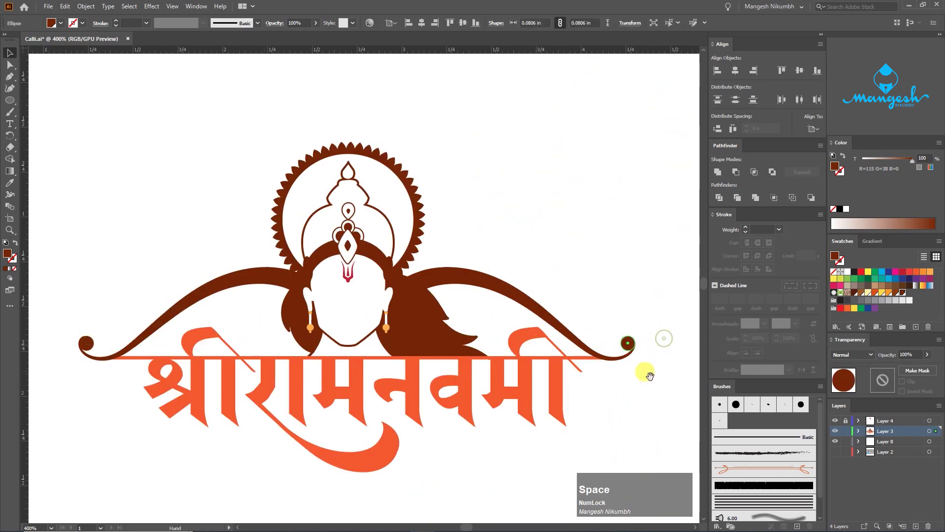
left_click_drag(650, 375, 502, 359)
- Group the orange lettering together with its long lower swash
key("ctrl+minus")
left_click_drag(278, 314, 347, 409)
key("ctrl+z")
left_click(430, 411, "shift")
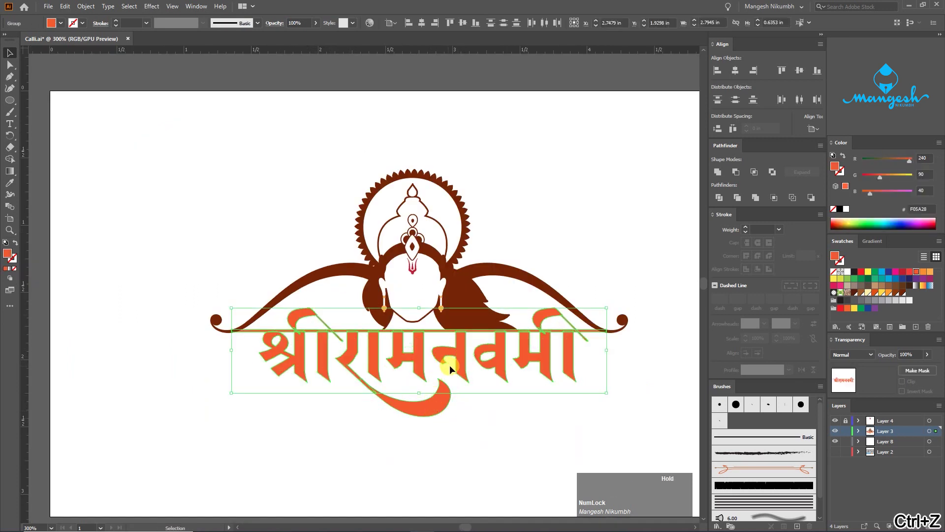
right_click(460, 351)
left_click(484, 418)
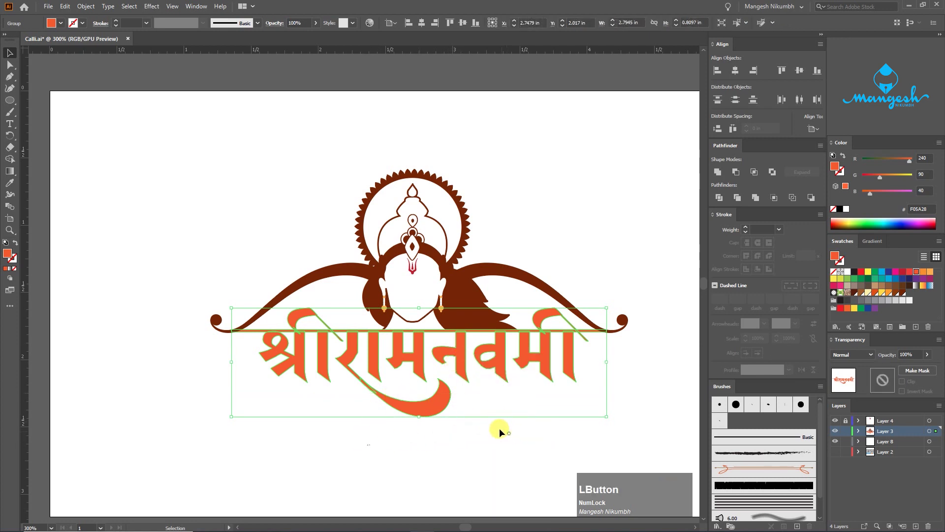
- Show the Appearance panel for the lettering group, move it clear of the artwork and make it taller
scroll(499, 427, "right", 2)
left_click(207, 8)
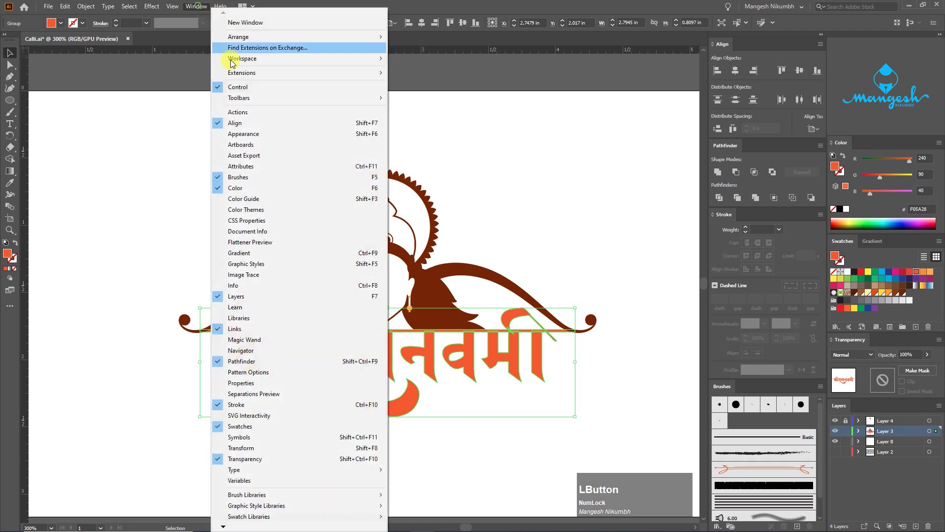
left_click(253, 135)
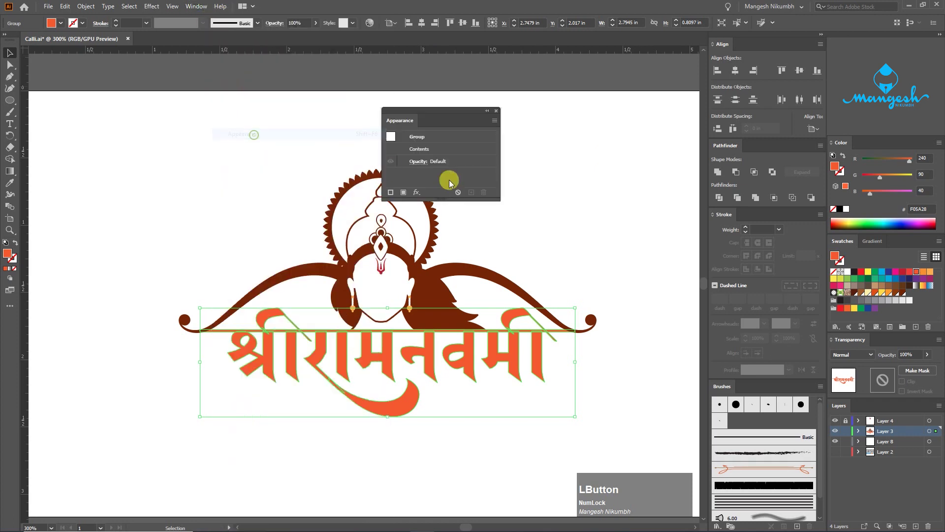
left_click_drag(449, 109, 629, 115)
left_click_drag(618, 203, 621, 271)
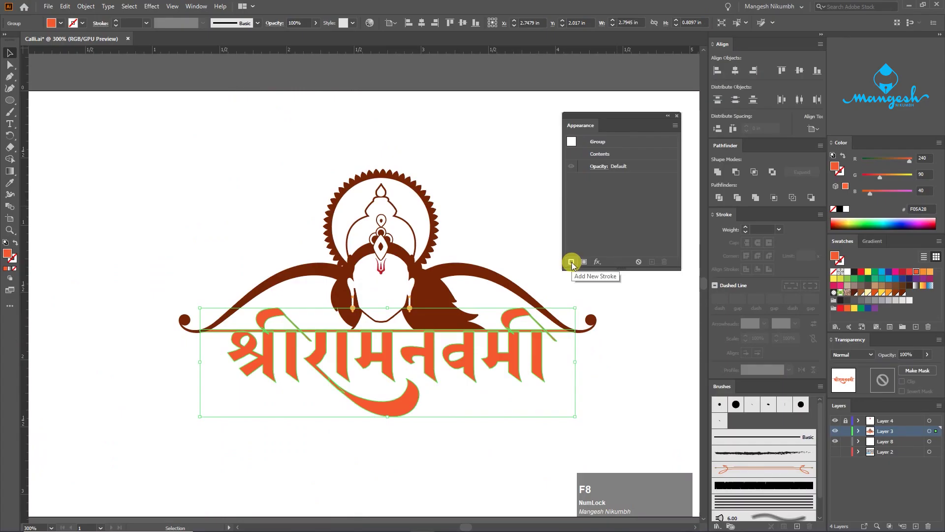
- Add a new 1 pt black stroke to the lettering group and place it below the group's contents
left_click(671, 258)
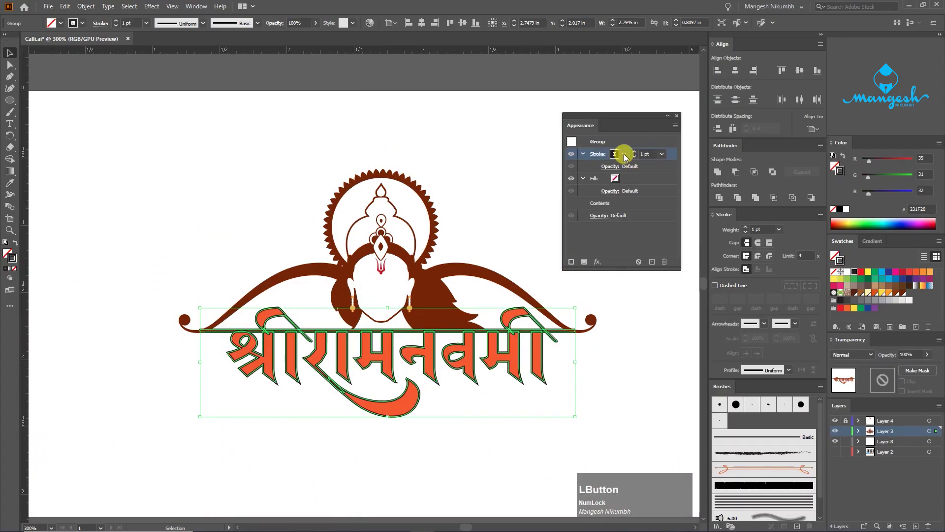
mouse_move(673, 152)
left_mouse_down()
mouse_move(669, 184)
mouse_move(631, 212)
left_mouse_up()
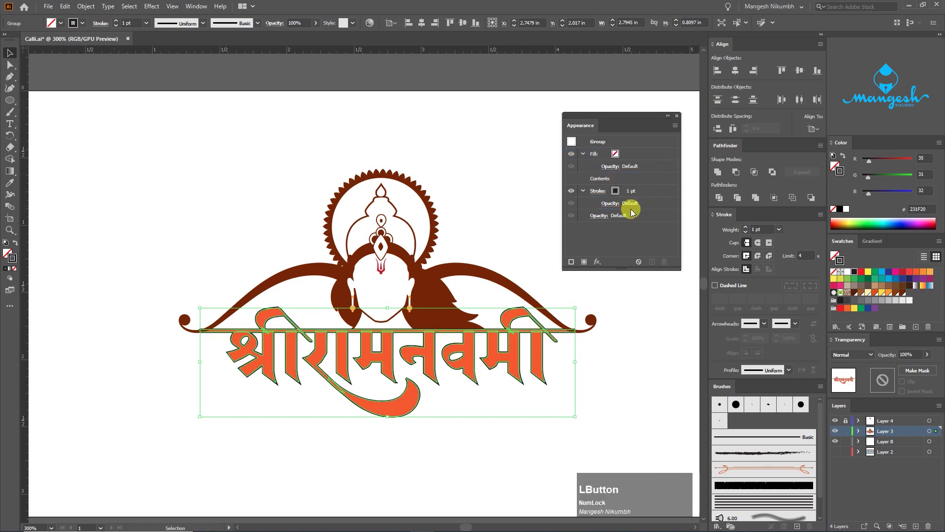
left_click(622, 317)
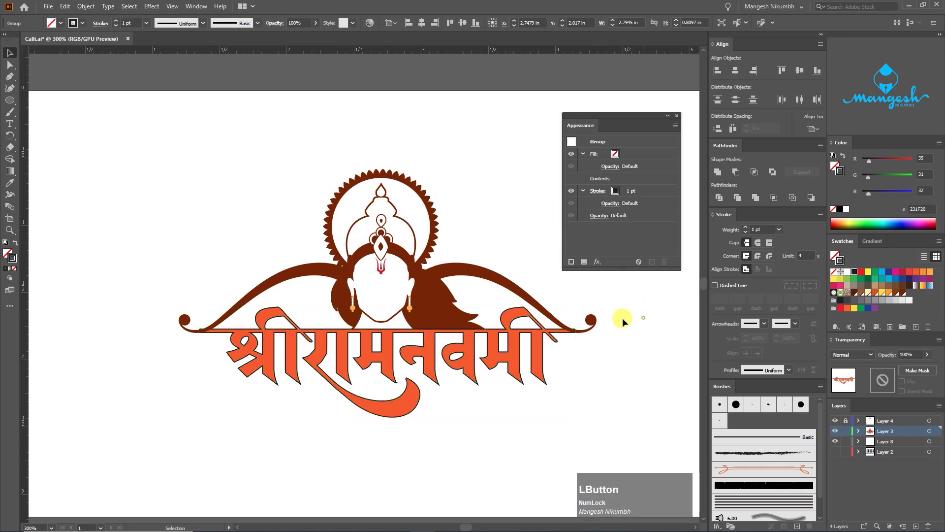
- Set the lettering group's outline stroke weight to 2 pt
left_click(524, 341)
left_click(631, 192)
left_click(635, 189)
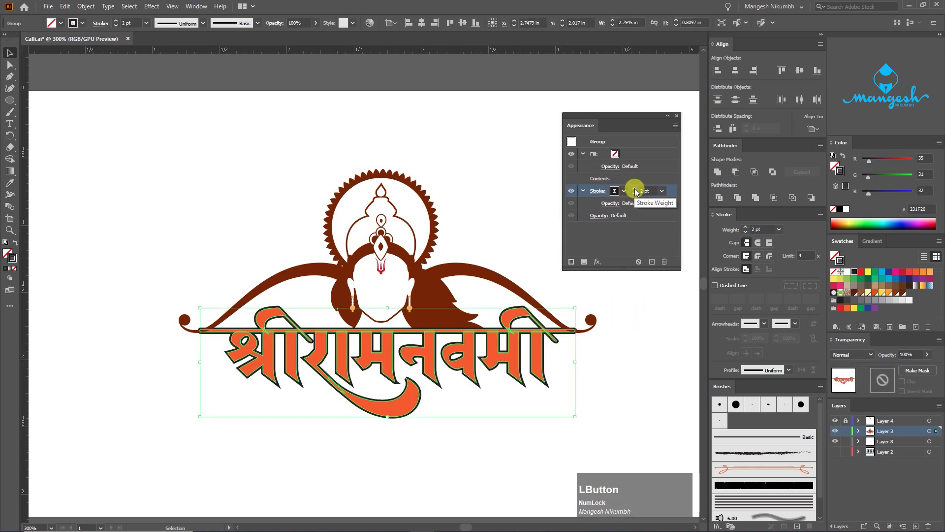
left_click(634, 189)
left_click(651, 311)
left_click(468, 350)
left_click(634, 194)
left_click(634, 193)
left_click(616, 342)
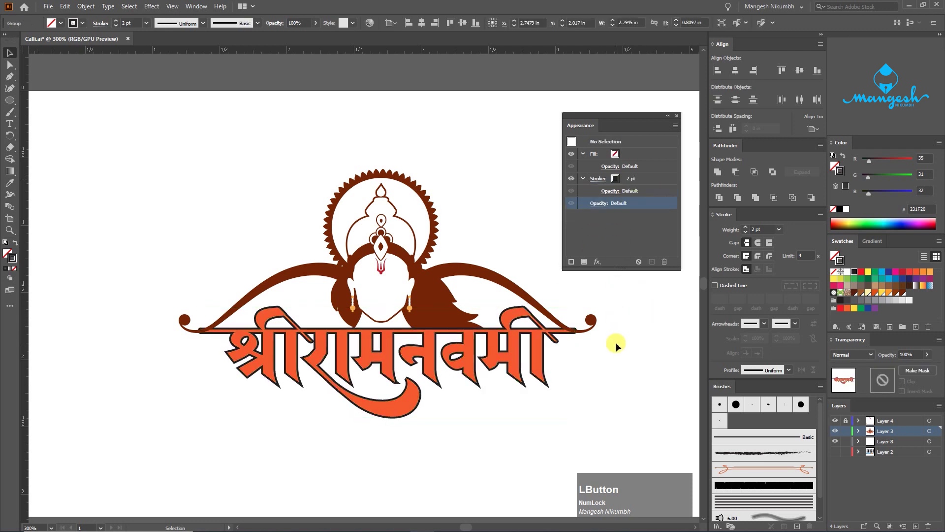
- Recolour the lettering's outline stroke with the brown sampled from the bow
key("ctrl+plus")
key("ctrl+plus")
left_click_drag(267, 369, 340, 308)
left_click(340, 309)
left_click(9, 183)
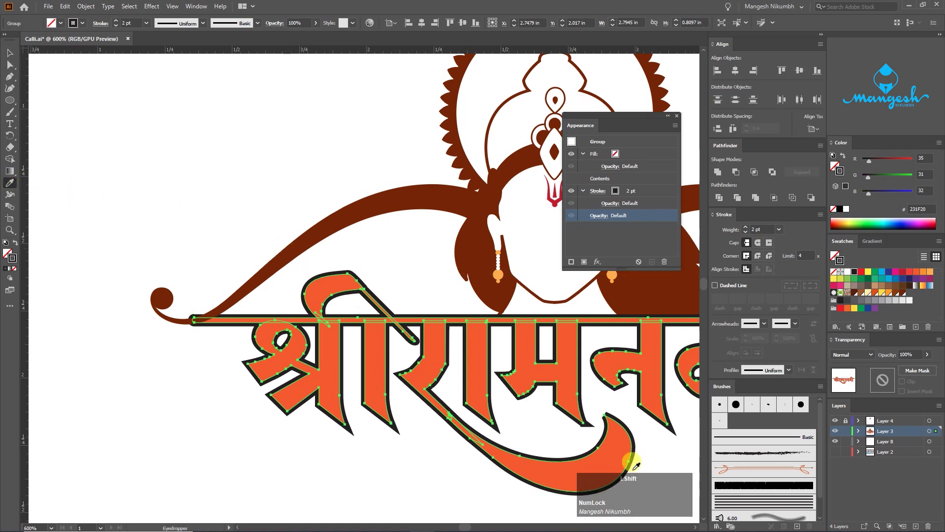
left_click_drag(549, 407, 504, 380)
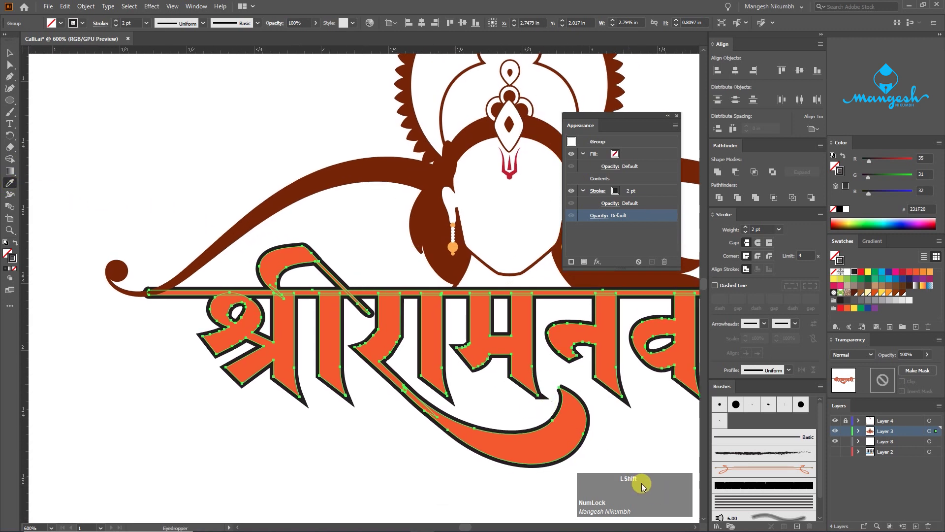
left_click(266, 202, "shift")
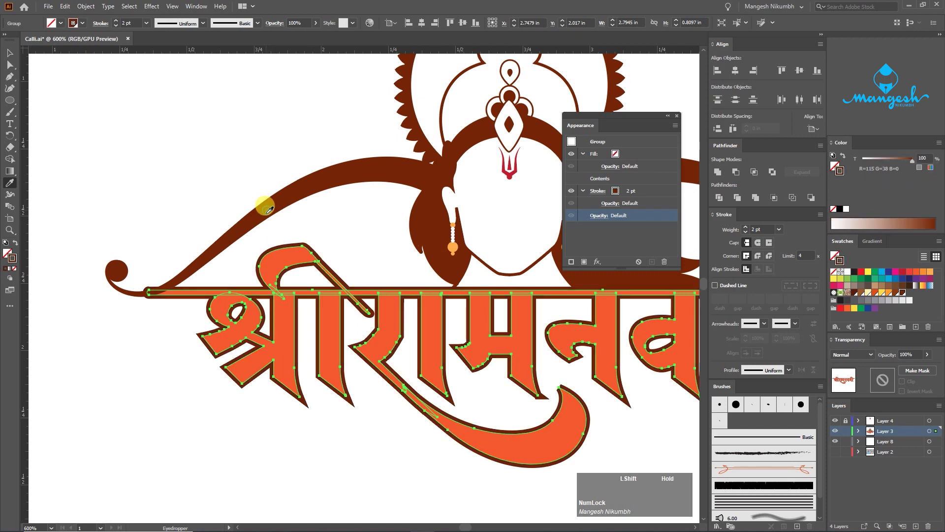
- Deselect the outlined lettering and close the Appearance panel
left_click(358, 255, "ctrl")
key("ctrl+minus")
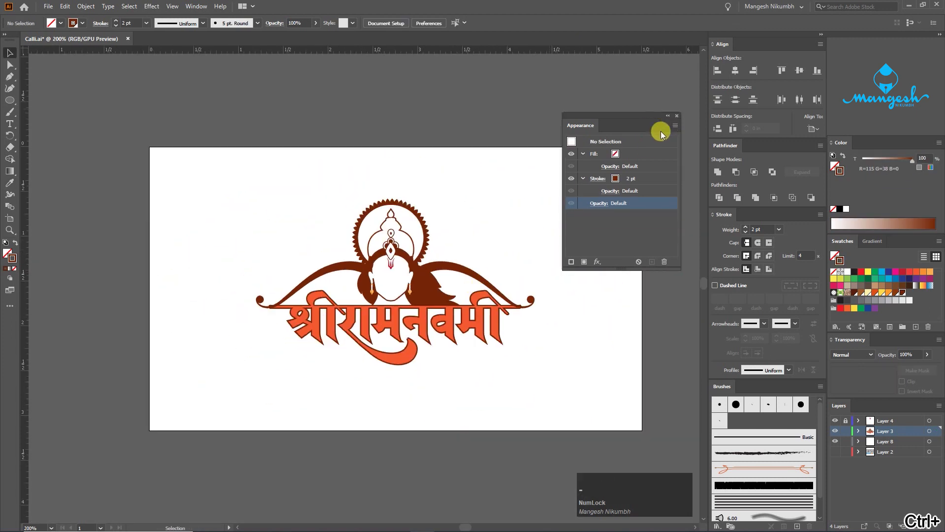
left_click(667, 115)
key("ctrl+plus")
left_click_drag(452, 280, 483, 280)
left_click(577, 115)
- Isolate the lettering group and delete the two slanted vowel marks above its headline
key("ctrl+minus")
key("ctrl+plus")
key("ctrl+plus")
key("ctrl+plus")
key("ctrl+plus")
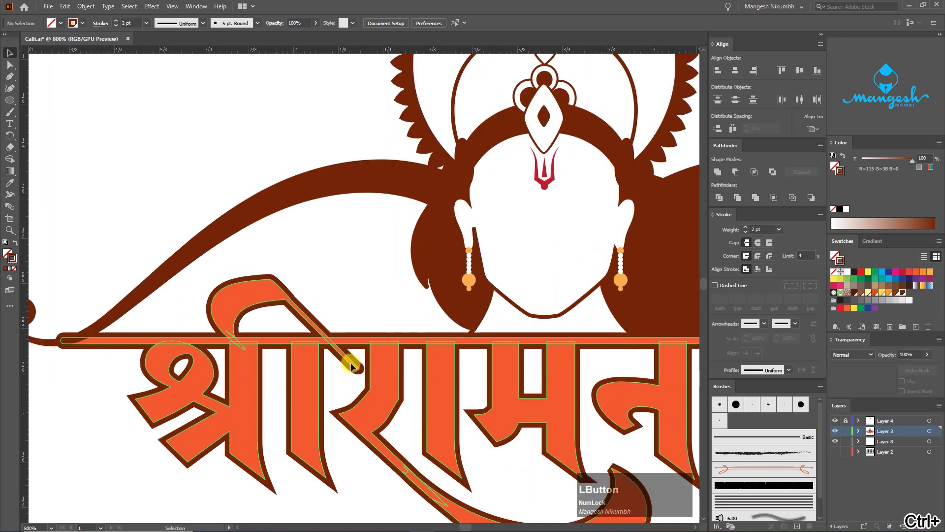
left_click(352, 367)
double_click(352, 367)
key("ctrl+minus")
key("ctrl+minus")
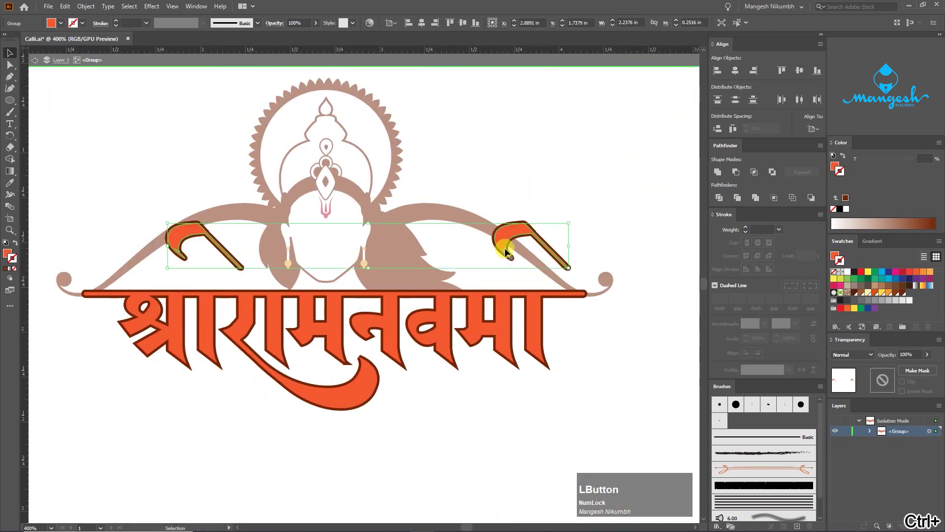
key("Delete")
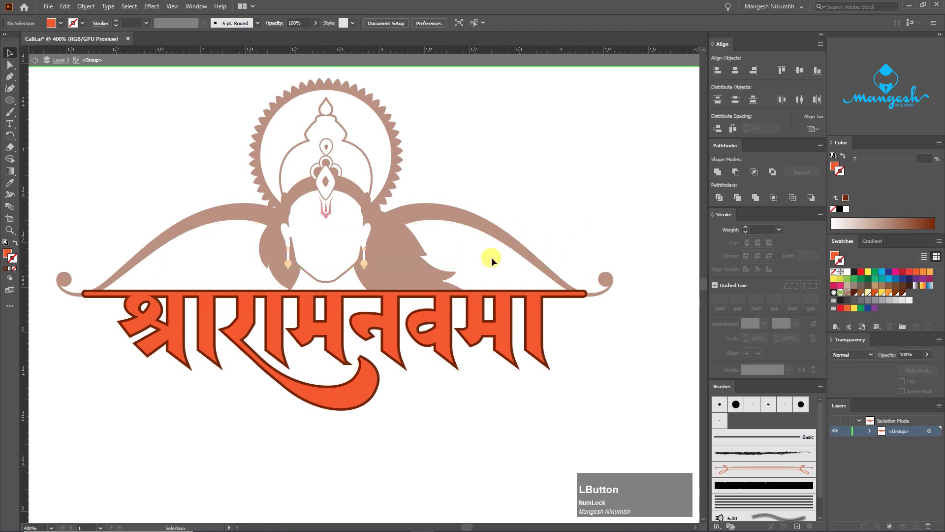
- Paint new curved vowel marks above the first and last syllables with the 3 pt. Oval brush and leave isolation mode
left_click(9, 112)
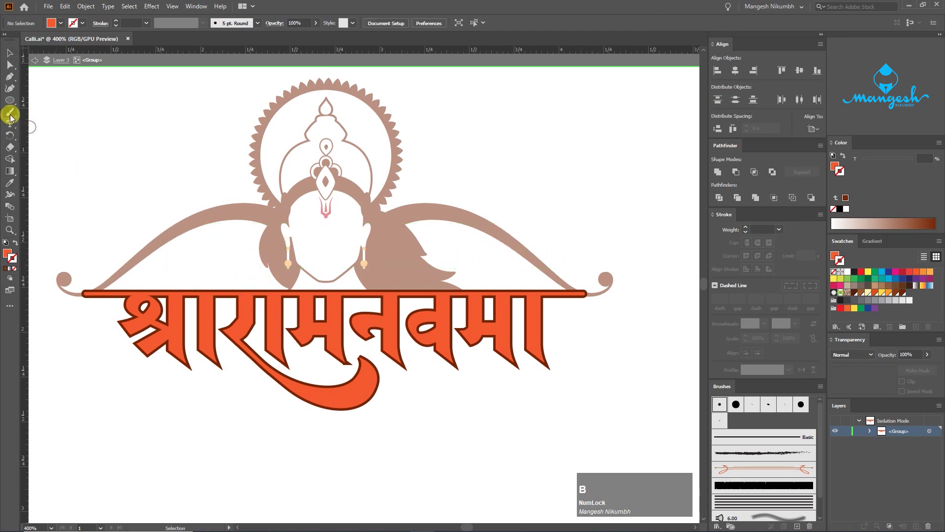
left_click(752, 404)
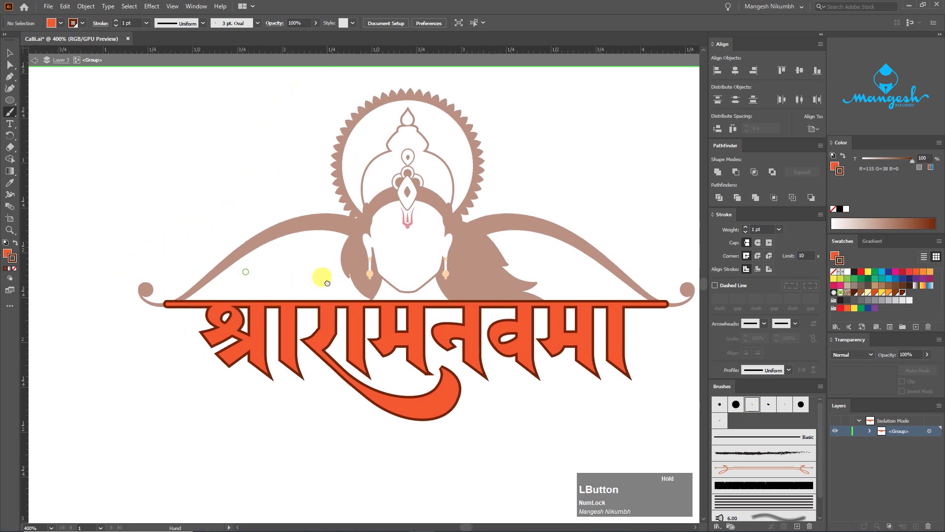
key("ctrl+equal")
mouse_move(197, 308)
left_mouse_down()
mouse_move(204, 264)
mouse_move(281, 270)
mouse_move(297, 309)
left_mouse_up()
left_click_drag(529, 327, 354, 316)
mouse_move(469, 298)
left_mouse_down()
mouse_move(482, 259)
mouse_move(534, 289)
mouse_move(553, 296)
left_mouse_up()
key("v")
key("ctrl+minus")
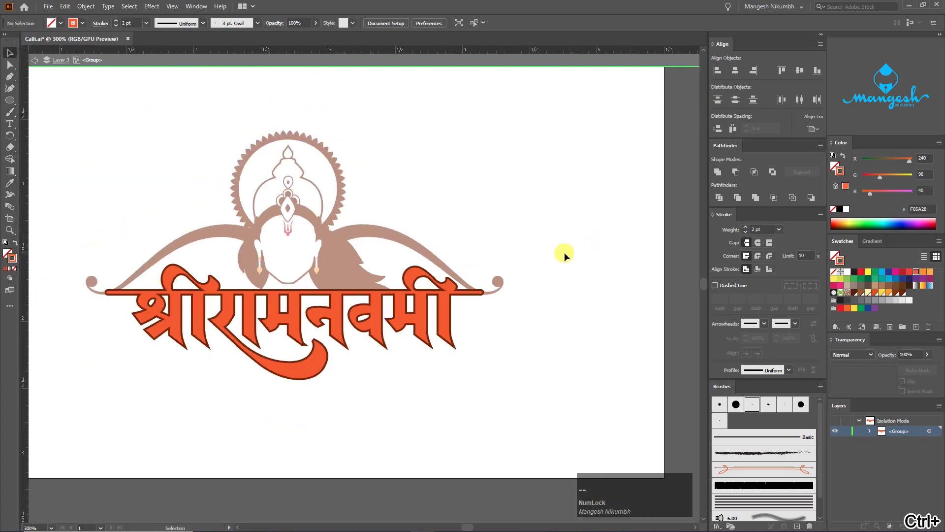
double_click(571, 352)
- Hide Layer 3 and Layer 4 and show Layer 2 with the free calligraphy download sheet
key("ctrl+minus")
key("ctrl+minus")
left_click_drag(442, 353, 500, 385)
key("ctrl+0")
left_click(835, 431)
left_click(835, 431)
left_click(835, 421)
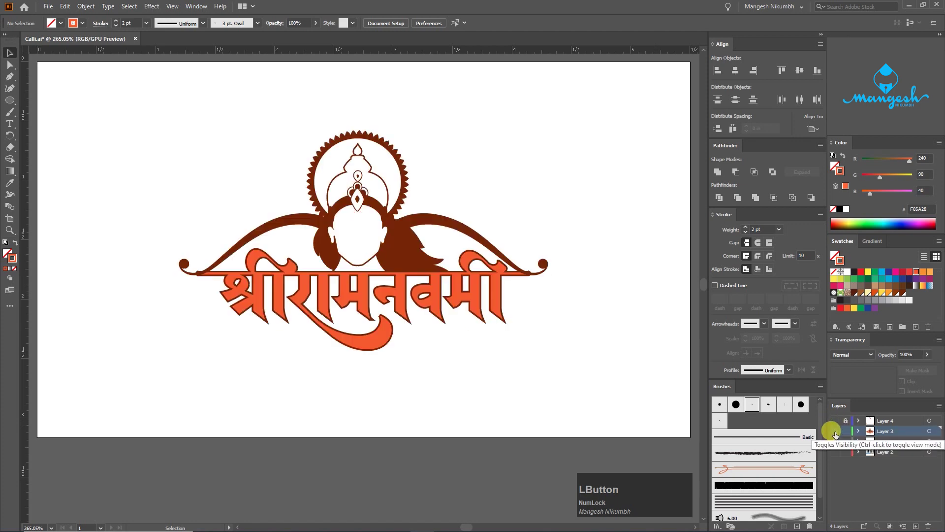
left_click(835, 431)
left_click(835, 451)
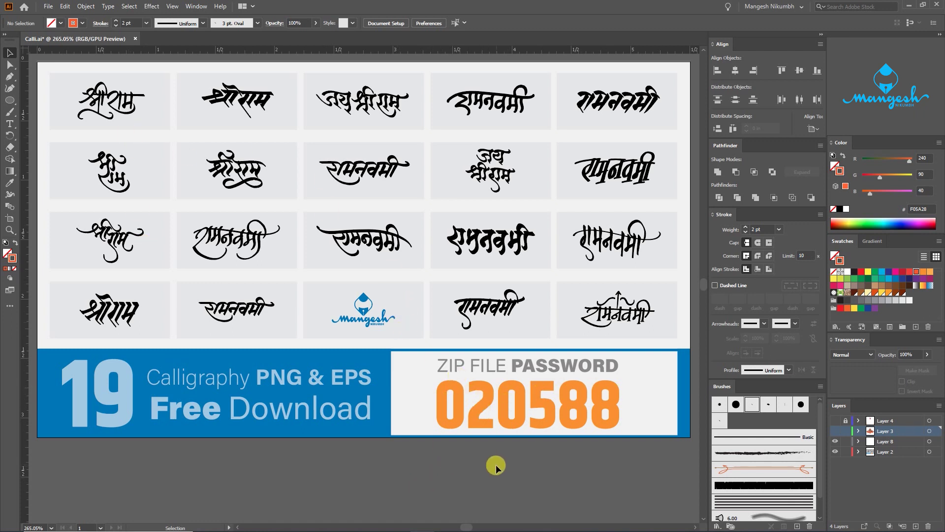
- Try several swatches as the fill of the ZIP file password text, including dark red BE1E2D
left_click(472, 474)
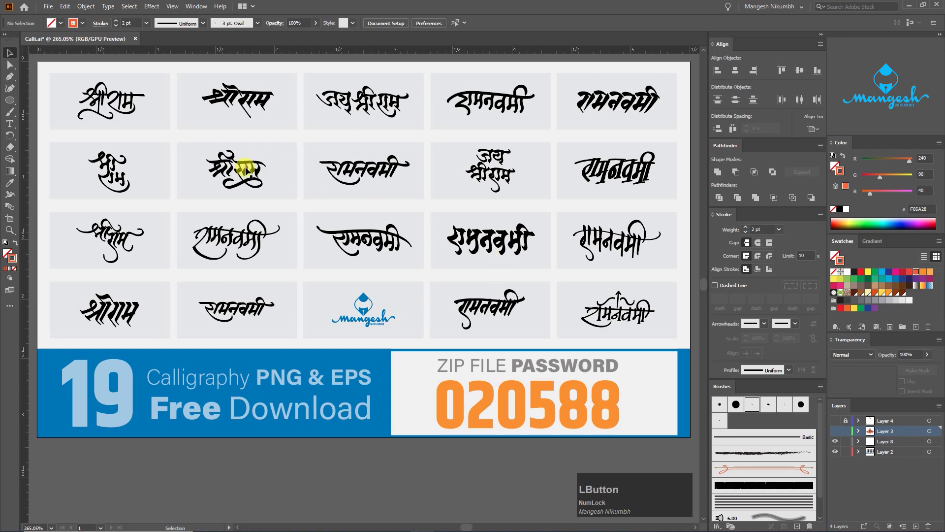
left_click(537, 417)
left_click(515, 454)
key("a")
left_click(861, 271)
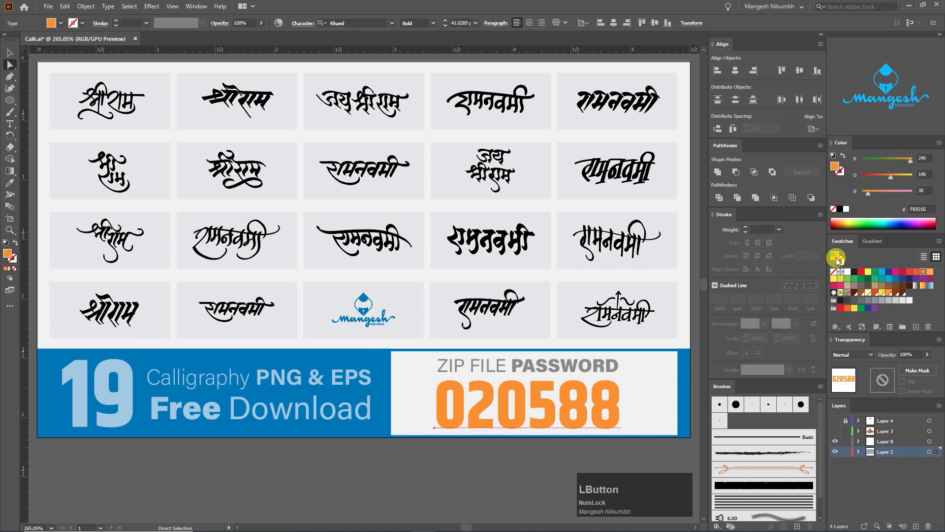
left_click(882, 273)
left_click(896, 272)
left_click(909, 273)
left_click(916, 272)
left_click(923, 272)
left_click(931, 271)
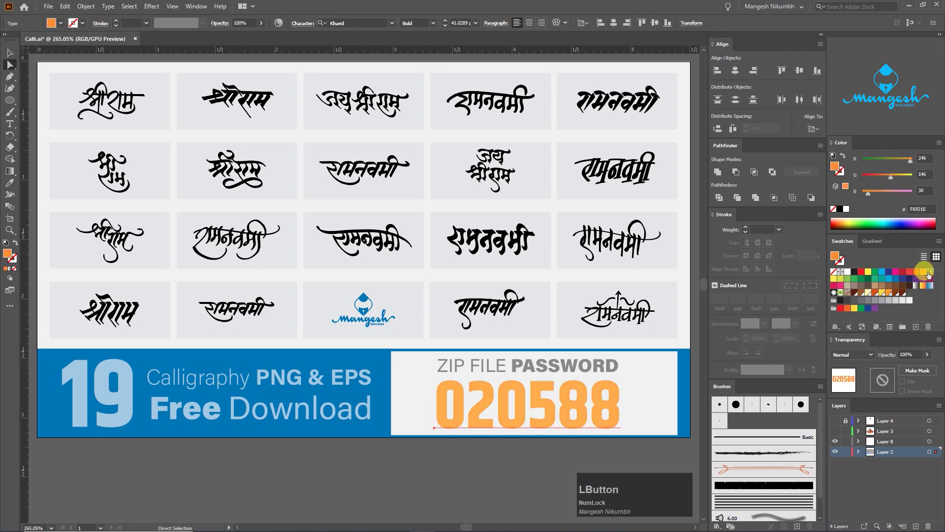
left_click(902, 271)
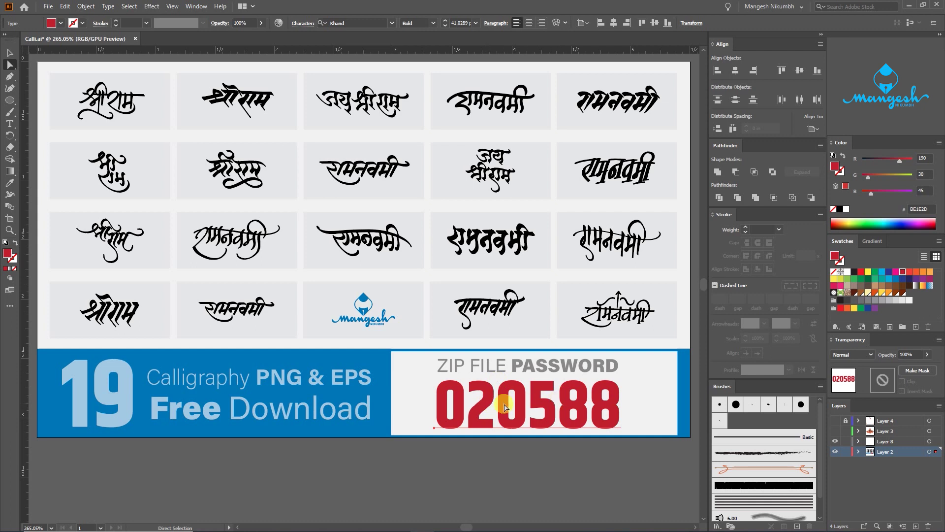
- Try blue 00ADEE and red EE4036 on the ZIP file password text and settle on orange F05A28
left_click(573, 414)
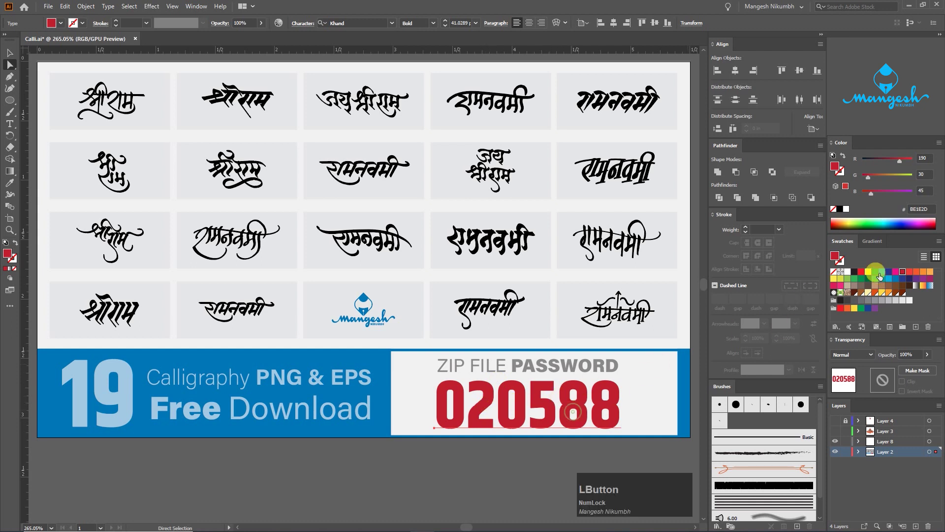
left_click(881, 272)
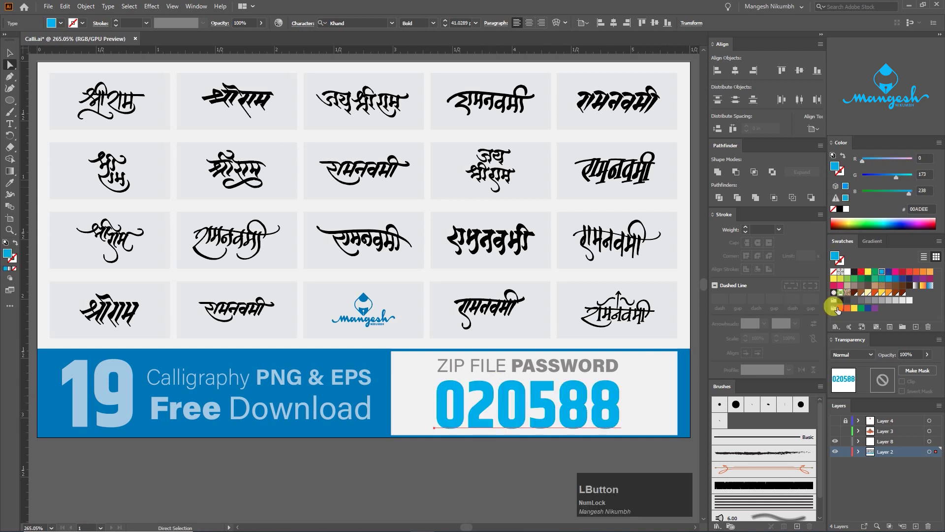
left_click(908, 272)
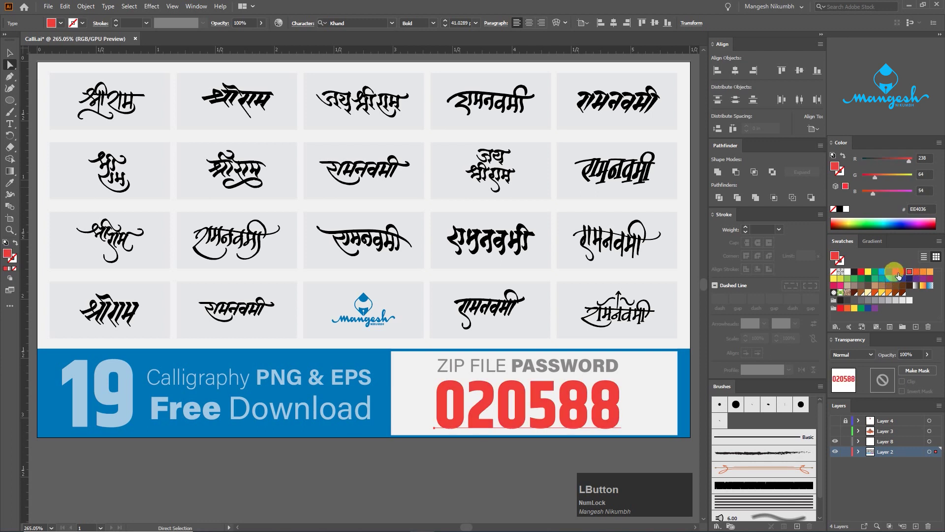
left_click(916, 272)
left_click(538, 460)
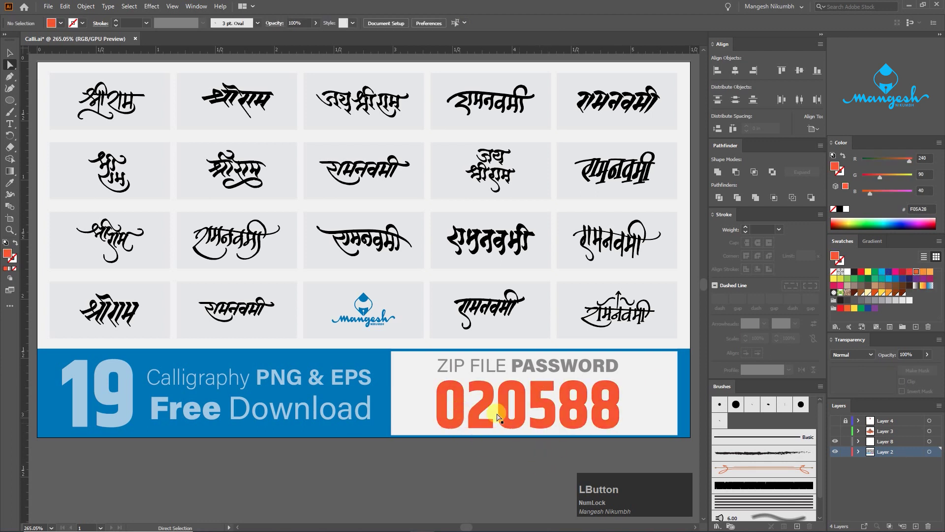
- Hide Layer 2 and show Layer 3 and Layer 4 with the Ram Navami artwork again
left_click(835, 442)
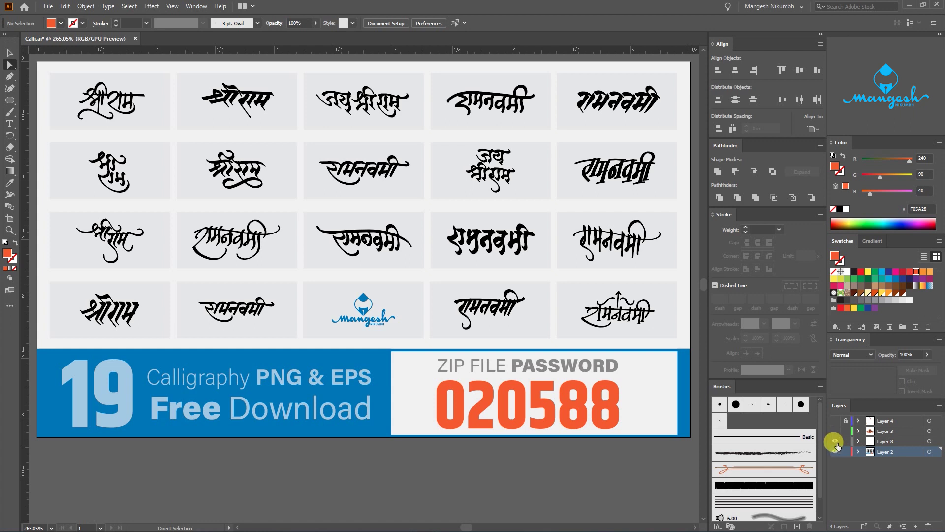
left_click(836, 433)
left_click(835, 433)
left_click_drag(486, 363, 495, 369)
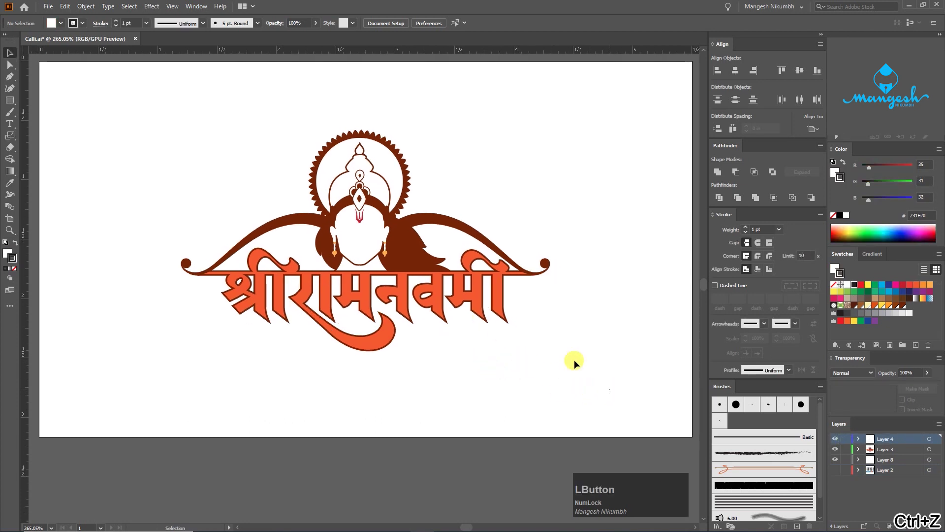
- Group the lettering, bow and head artwork and scale the group down to about 1.98 in wide
left_click_drag(574, 364, 205, 116)
right_click(430, 285)
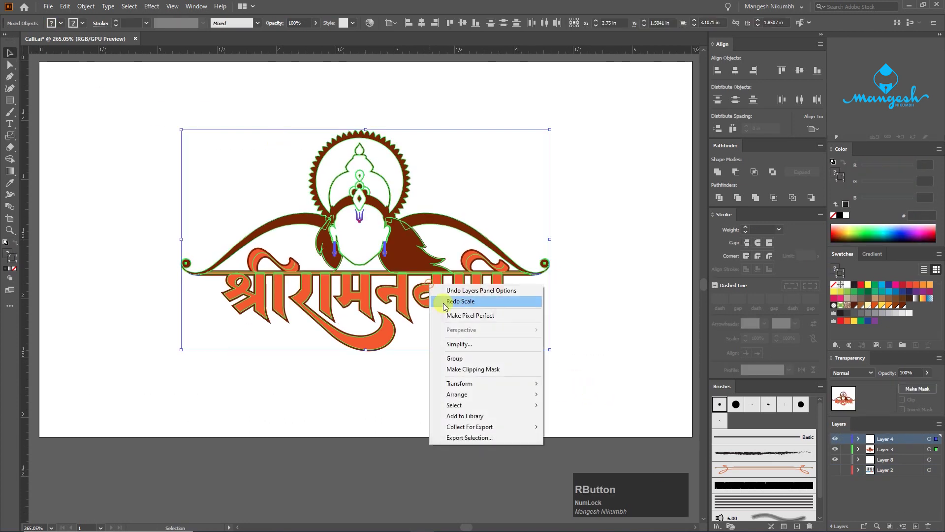
left_click(471, 357)
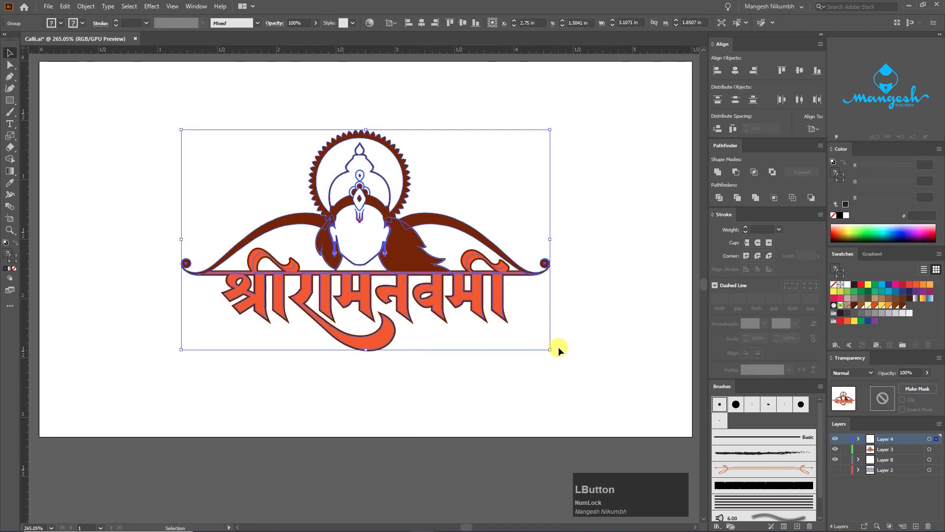
left_click_drag(550, 349, 388, 252)
- Duplicate the grouped artwork and place the copy beside the original at the same height with a clear gap
left_click_drag(274, 185, 475, 196)
left_click(348, 178)
left_click(217, 198)
left_click(609, 267)
left_click_drag(563, 254, 630, 272)
left_click(580, 306)
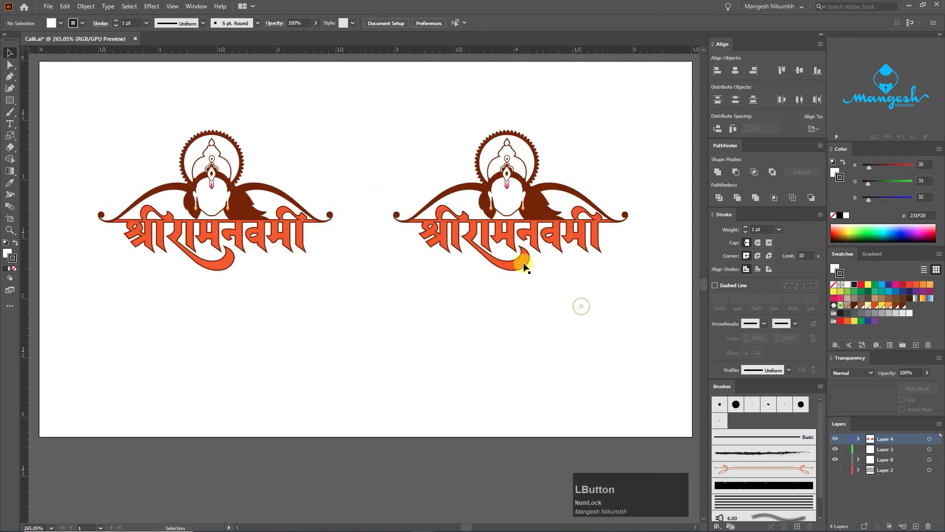
- Isolate the nested lettering group inside the right-hand copy of the artwork
left_click(524, 263)
key("space")
left_click_drag(568, 287, 506, 313)
left_click(504, 311)
key("ctrl+plus")
key("ctrl+plus")
key("ctrl+plus")
key("ctrl+plus")
key("space")
left_click_drag(615, 303, 407, 343)
double_click(408, 335)
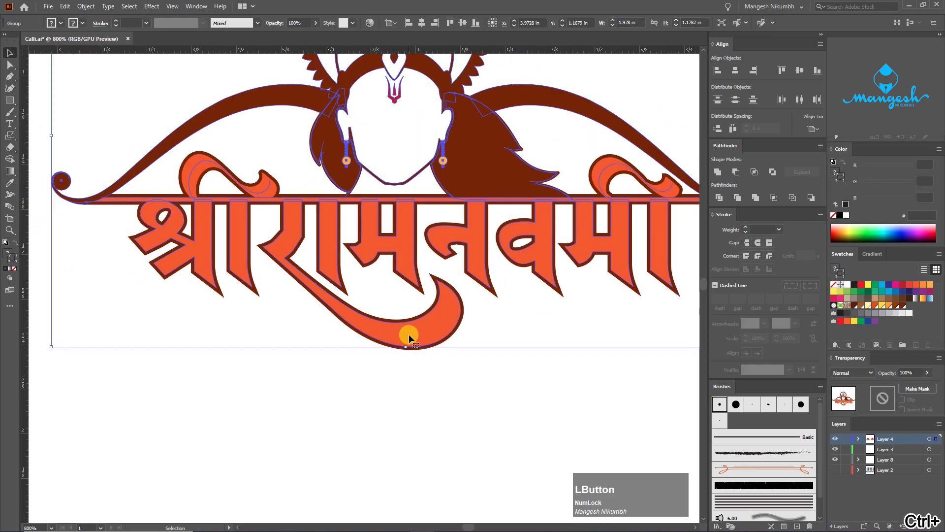
left_click(409, 335)
key("ctrl+plus")
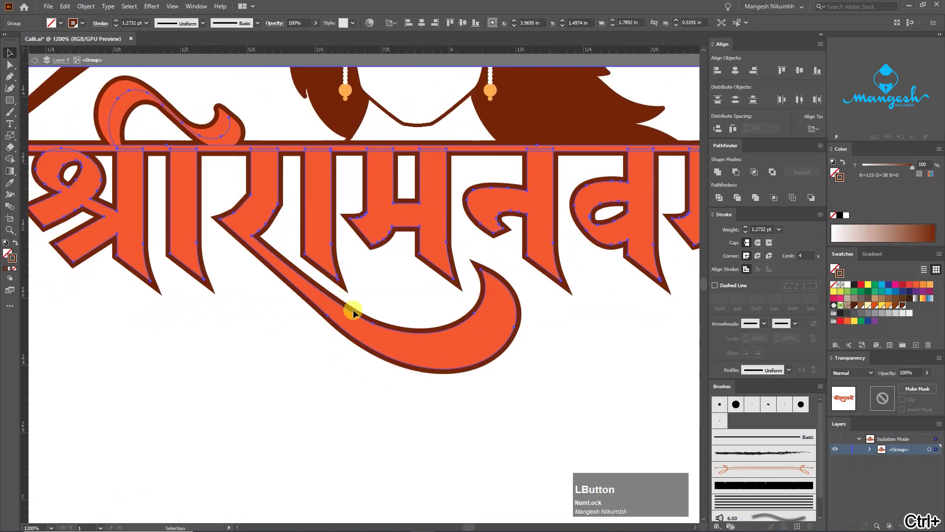
double_click(347, 315)
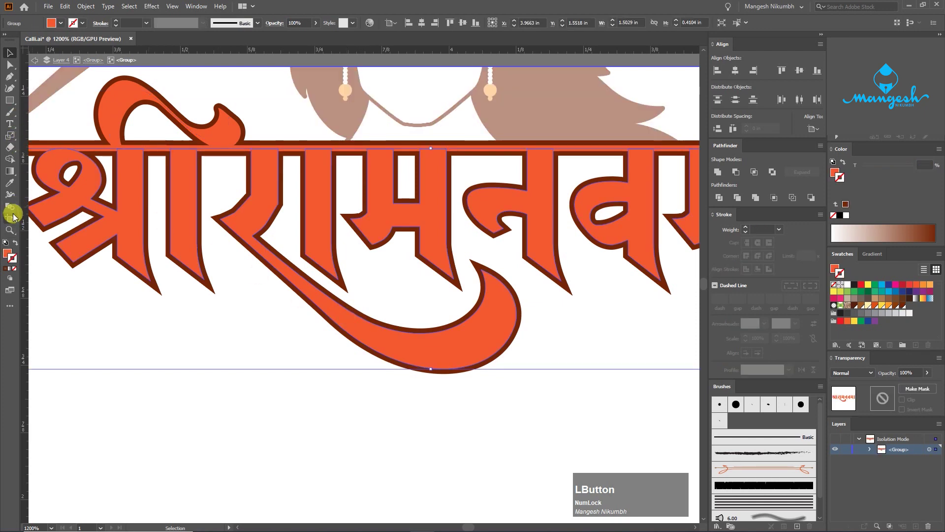
- Cut the long swoosh tail off the letter र with the Eraser and delete the detached tail
left_click(10, 146)
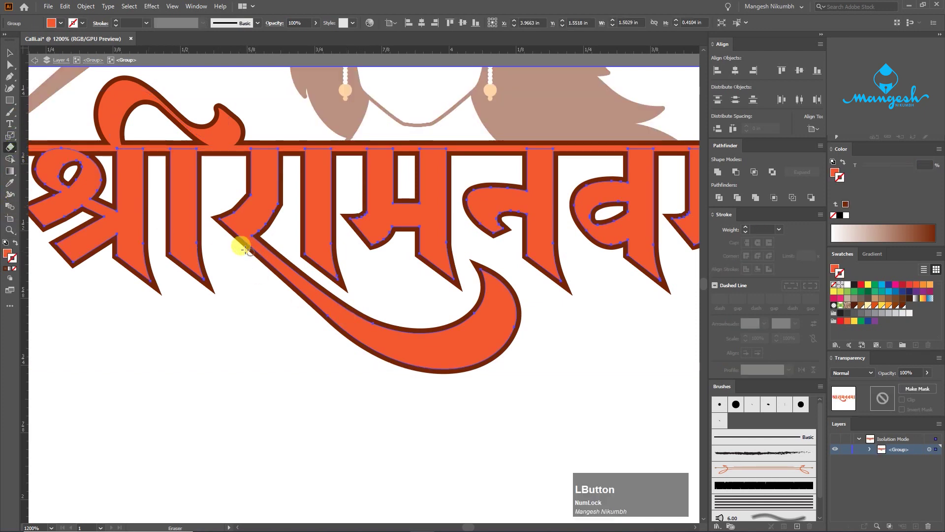
mouse_move(235, 243)
left_mouse_down()
mouse_move(270, 238)
mouse_move(256, 236)
left_mouse_up()
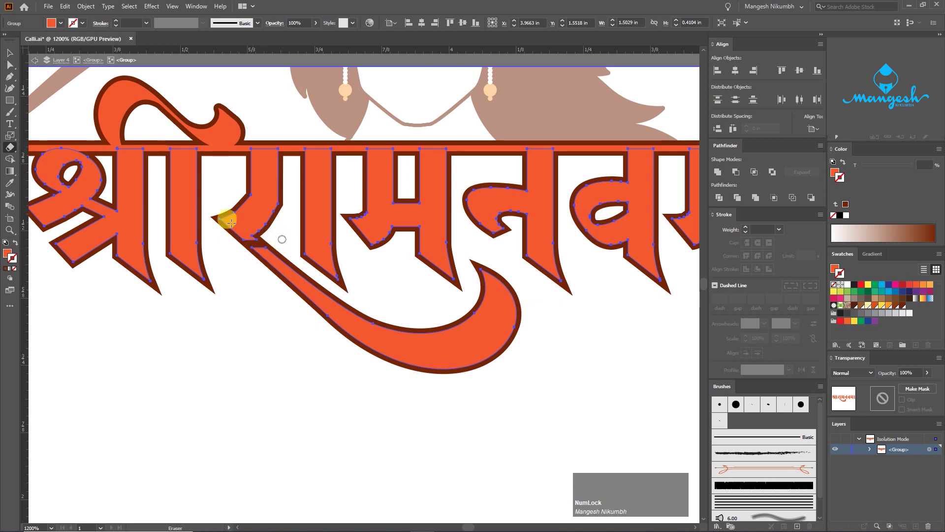
left_click(10, 65)
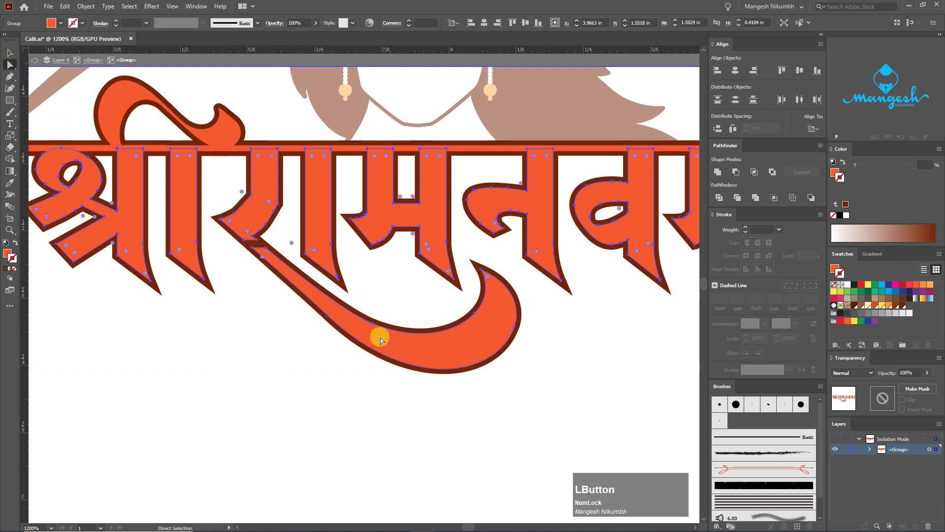
left_click(406, 324)
left_click_drag(396, 304, 451, 379)
key("Delete")
key("Delete")
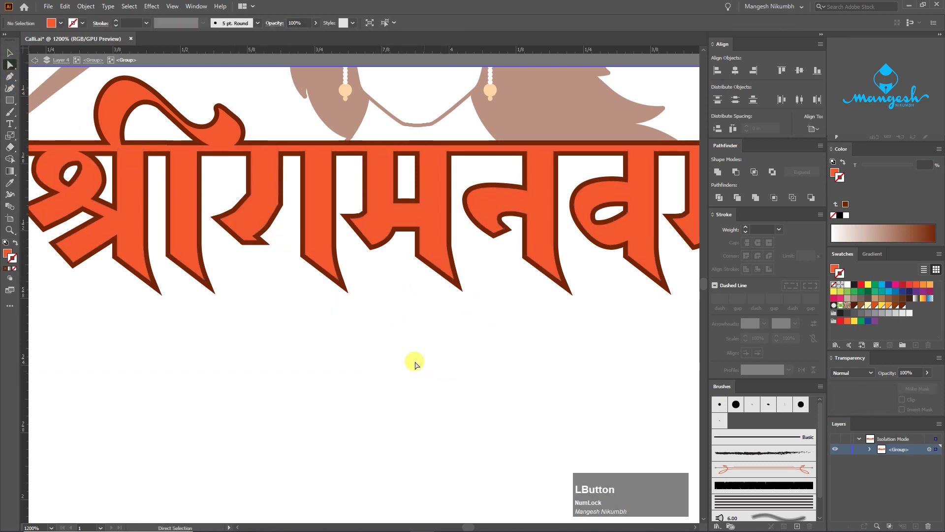
- Draw an open Pen curve about 0.58 in wide sweeping down from the letter र and remove its fill
left_click(9, 78)
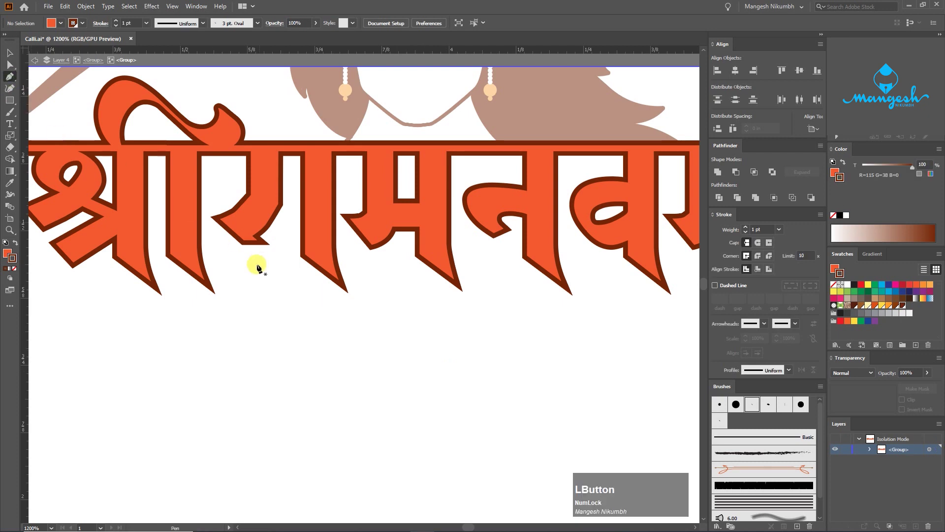
left_click(232, 220)
left_click_drag(524, 311, 685, 209)
key("ctrl+z")
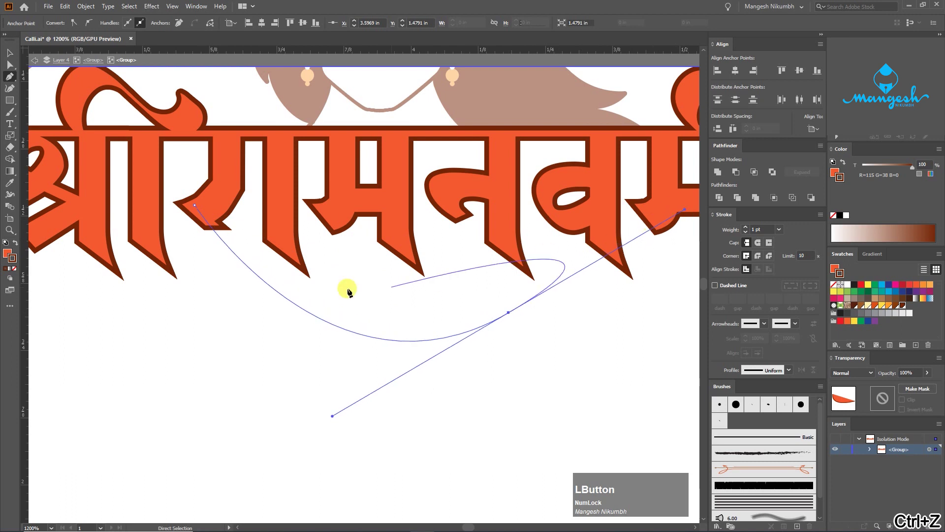
key("Escape")
key("v")
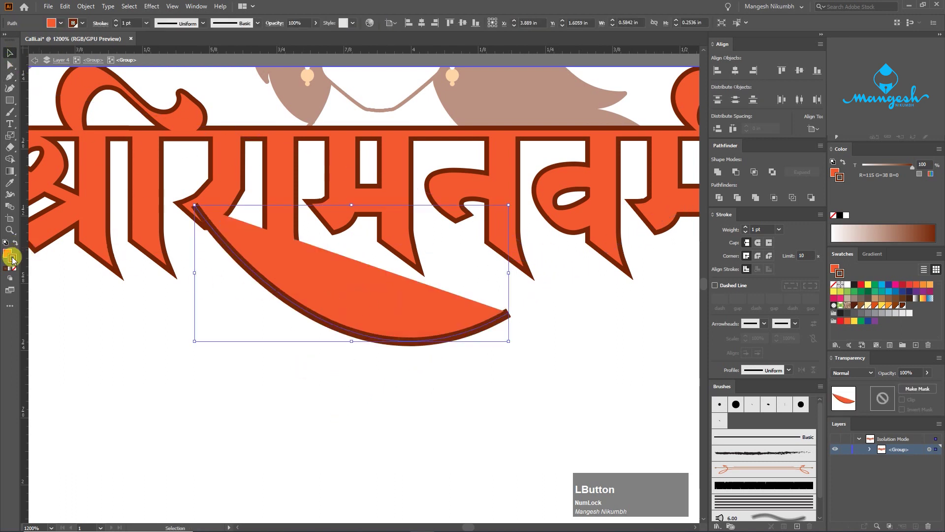
left_click(15, 269)
left_click_drag(431, 368, 354, 308)
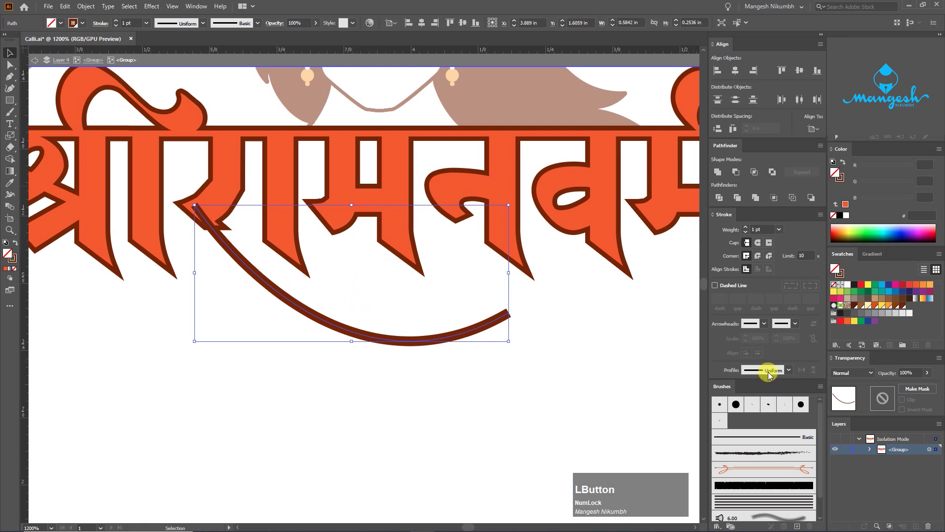
- Give the new curve a tapering width profile and set its stroke weight to 4 pt
left_click(788, 370)
left_click(756, 441)
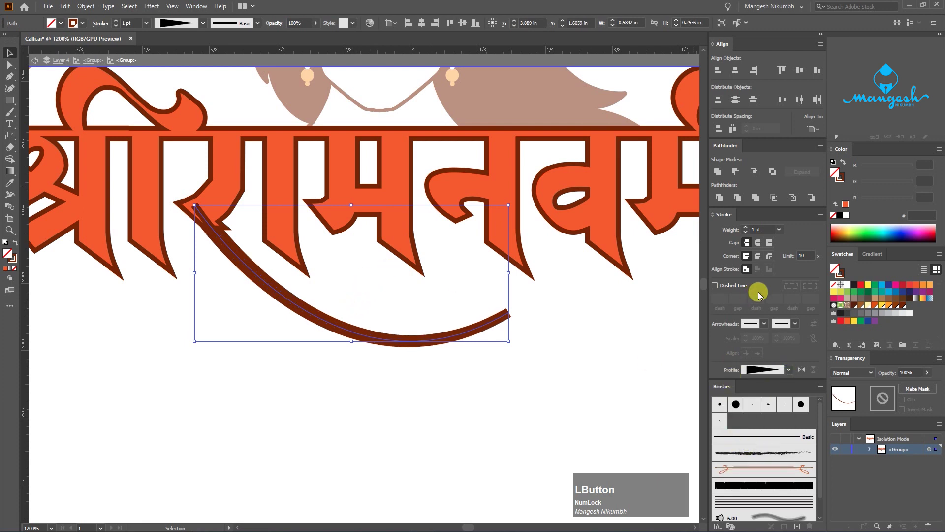
left_click(745, 227)
left_click(745, 227)
left_click(745, 227)
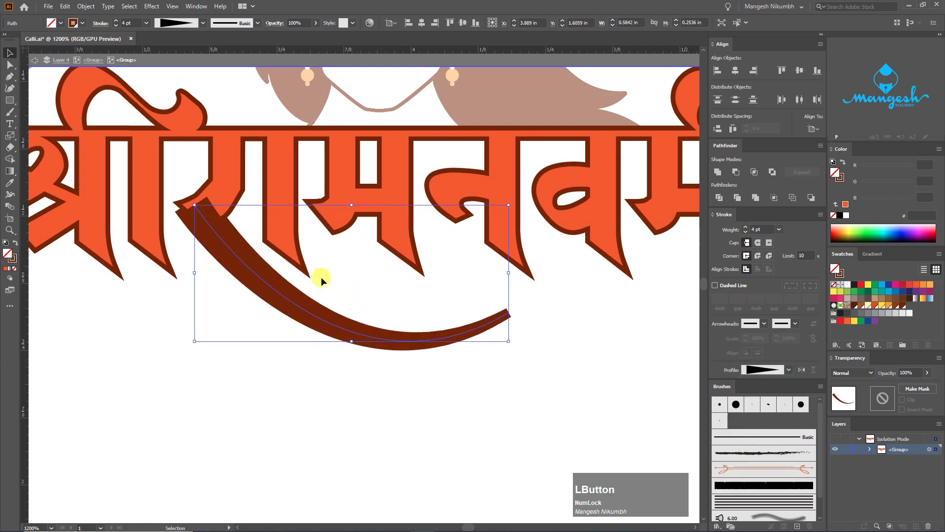
- Recolor the curve's stroke with the lettering's red-orange (F05A28) using the Eyedropper and position its thick end on the letter र
left_click_drag(258, 279, 283, 295)
key("x")
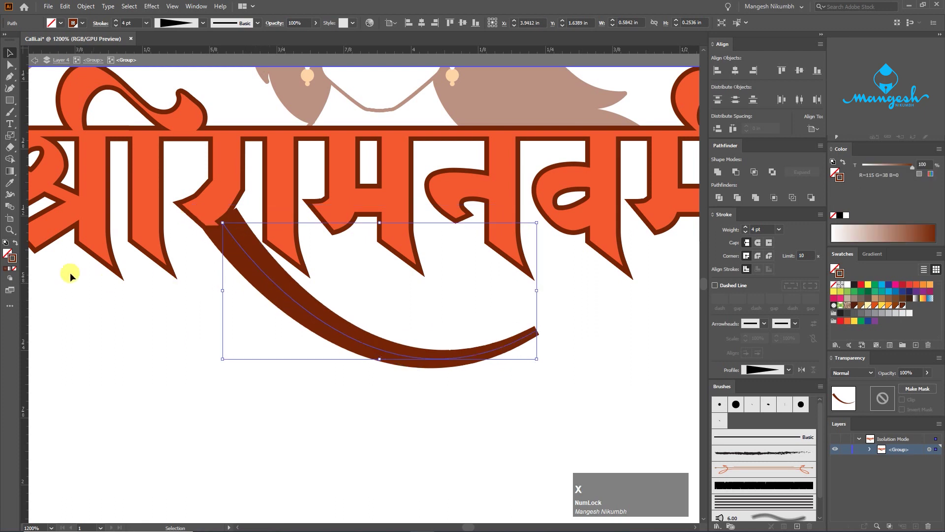
key("i")
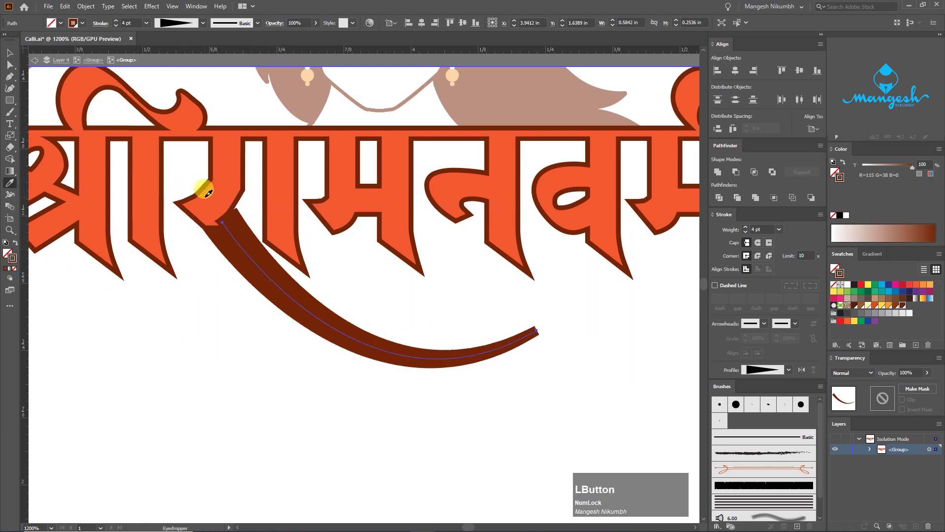
left_click(206, 192)
left_click(10, 52)
left_click(240, 238)
left_click_drag(223, 232, 212, 225)
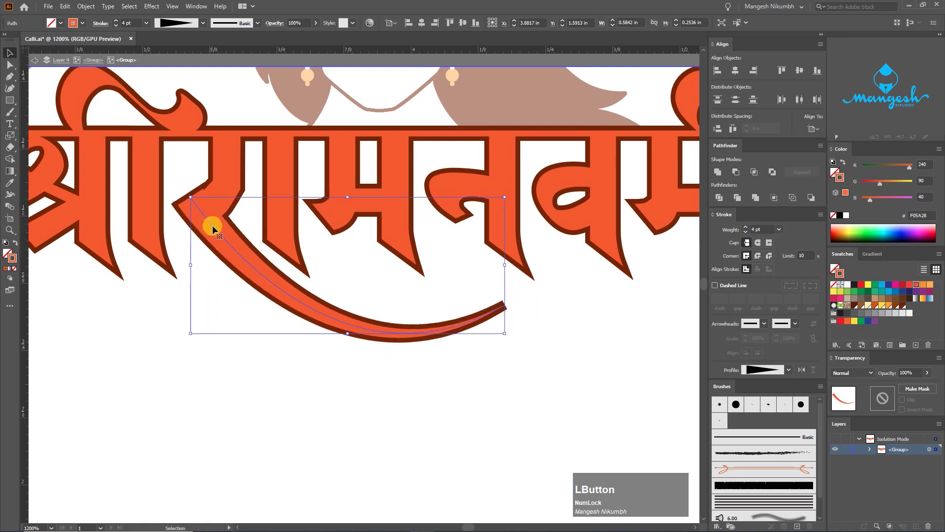
- Refine the tail's fit to the letter र by adjusting its size and end anchor, and reduce its stroke weight to 3 pt
left_click_drag(507, 327, 504, 344)
left_click_drag(239, 259, 234, 264)
left_click(319, 282)
key("ctrl+minus")
key("ctrl+minus")
key("ctrl+minus")
key("a")
left_click(497, 306)
left_click_drag(477, 318, 496, 298)
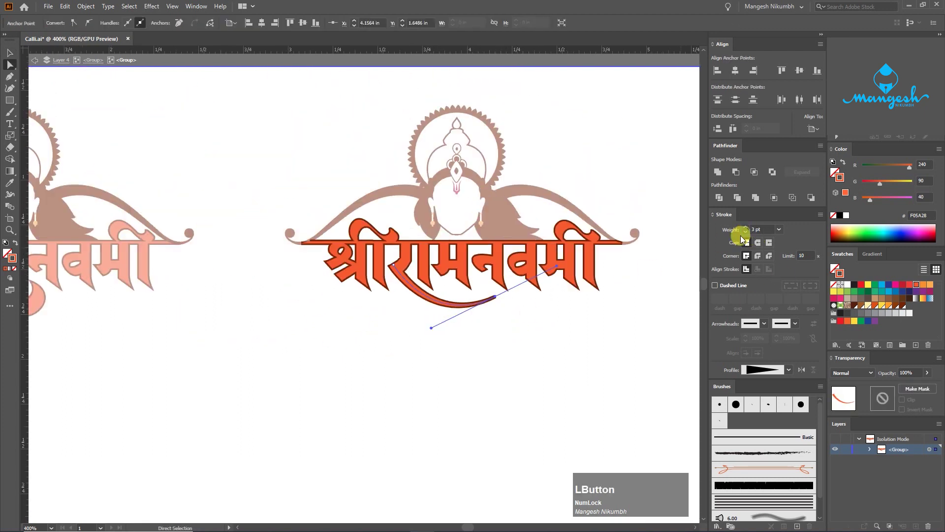
left_click(745, 233)
- Fill the main letter bodies of the right-hand version with light orange (FAAF40)
key("v")
left_click(540, 348)
left_click_drag(540, 349, 496, 337)
key("ctrl+minus")
key("ctrl+plus")
key("ctrl+plus")
left_click_drag(558, 327, 530, 336)
mouse_move(606, 351)
left_mouse_down()
mouse_move(516, 314)
mouse_move(206, 279)
left_mouse_up()
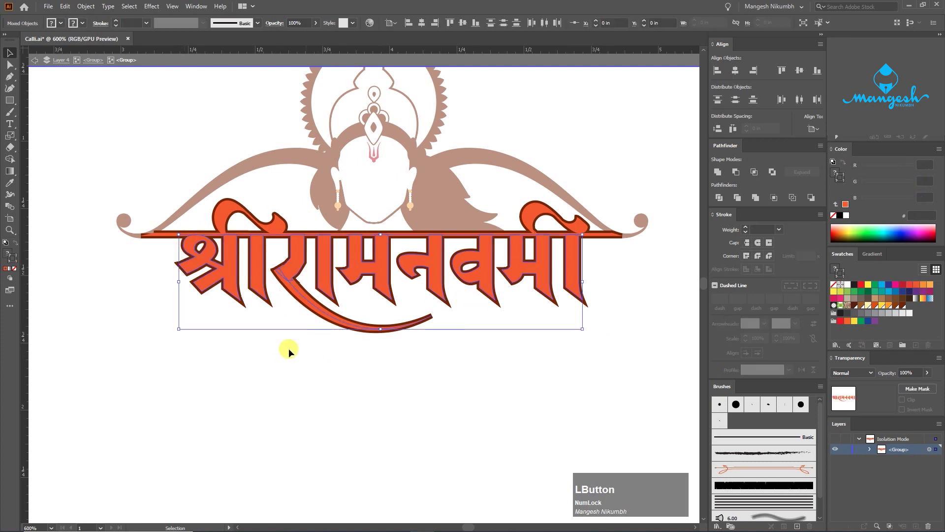
left_click(182, 265)
key("x")
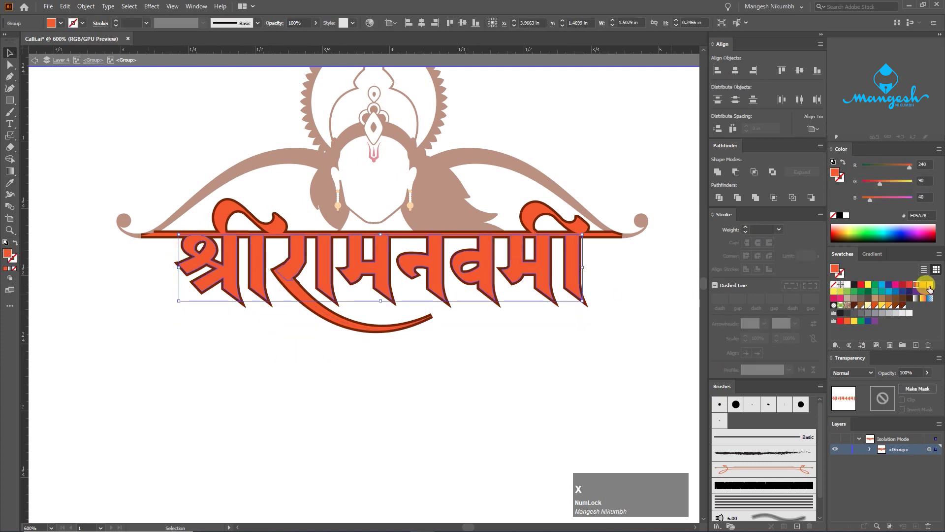
left_click(930, 286)
left_click(450, 331)
- Recolor the two curved vowel signs above the headline and the stroke of the swoosh tail light orange
left_click(263, 209)
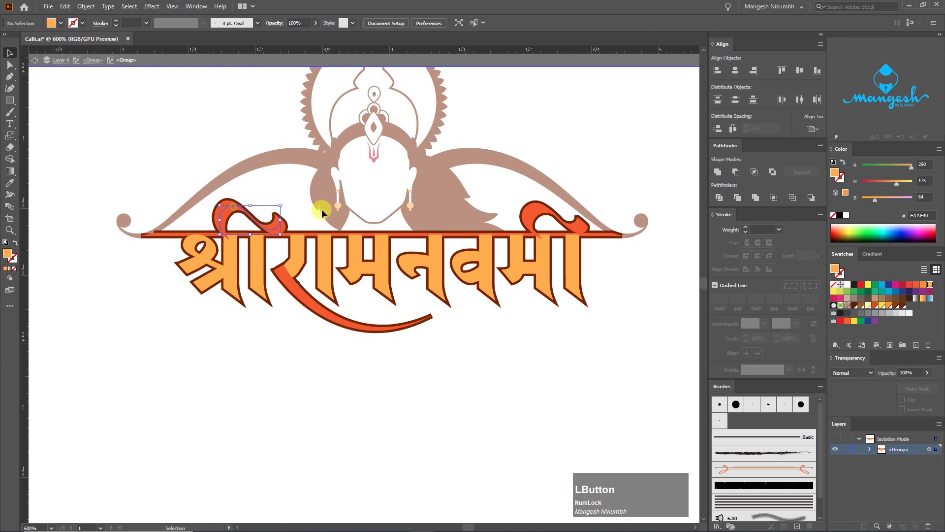
left_click(535, 209, "shift")
left_click_drag(373, 356, 362, 311)
left_click(13, 258)
left_click(930, 287)
left_click(450, 337)
- Fill the horizontal headline bar with light orange, exit isolation mode and fit the whole artboard in view
left_click(409, 233)
left_click(5, 254)
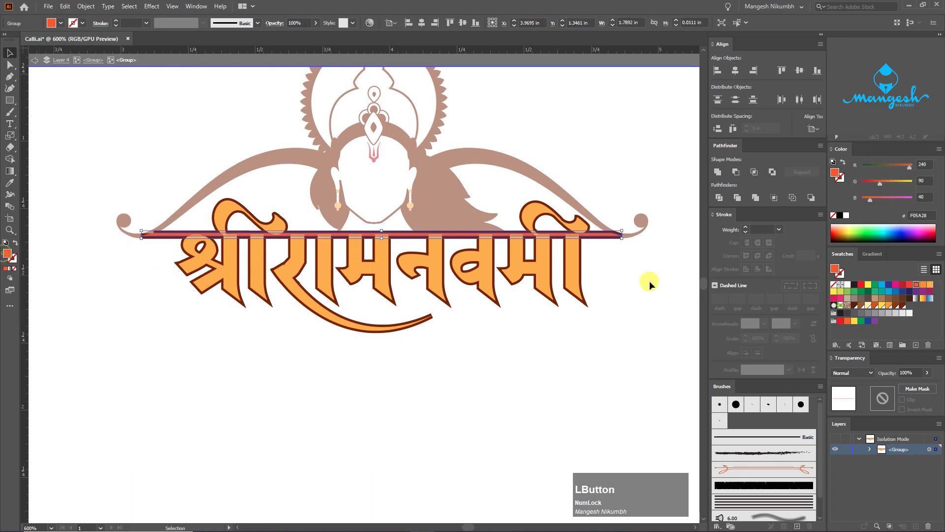
left_click(925, 287)
double_click(508, 359)
key("ctrl+minus")
key("ctrl+minus")
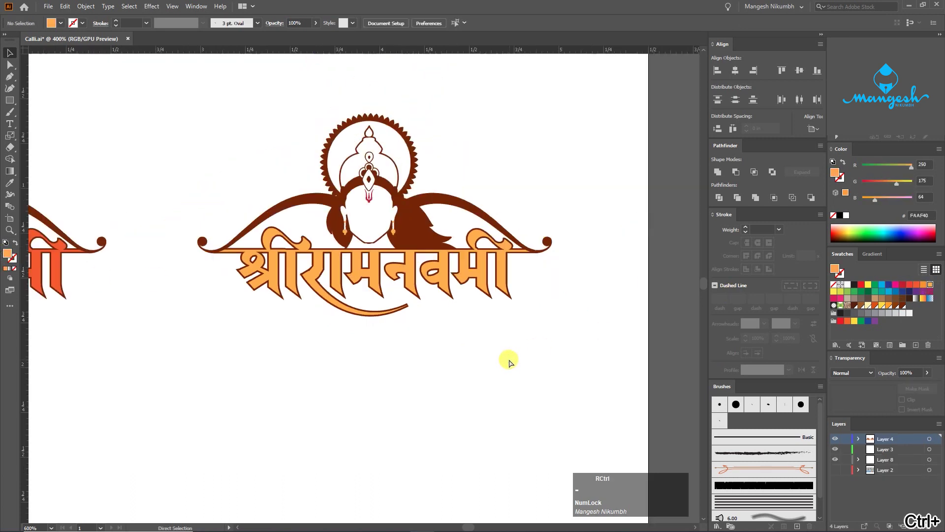
left_click_drag(344, 341, 430, 321)
key("ctrl+0")
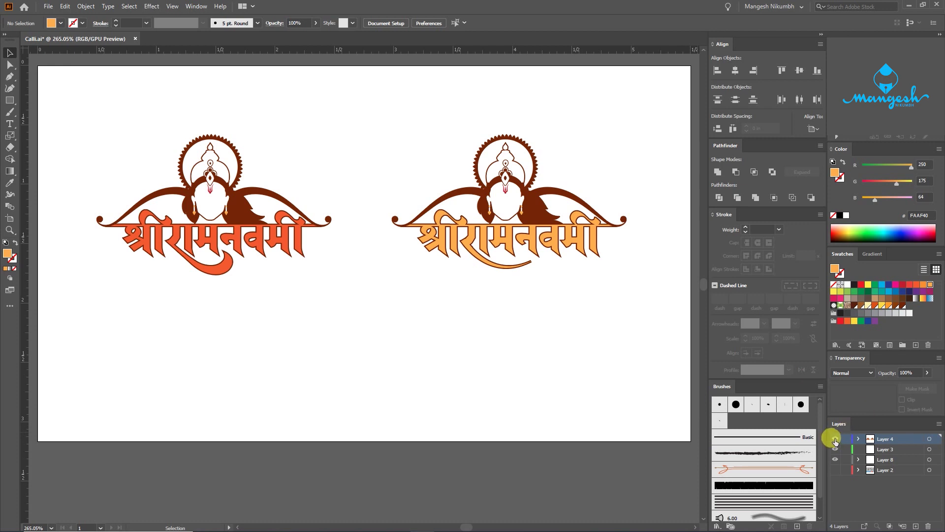
- Hide Layer 4 and show Layer 2 to view the sheet of calligraphy samples
left_click(835, 441)
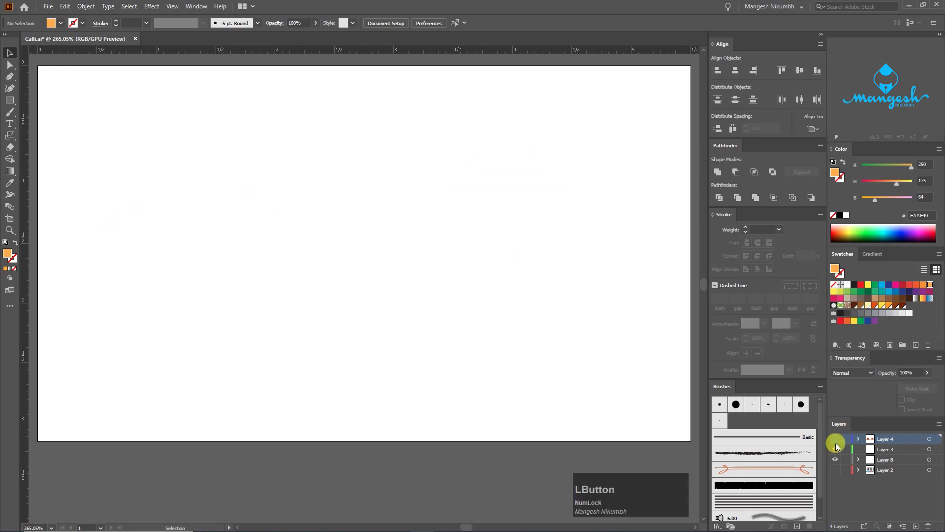
left_click(835, 470)
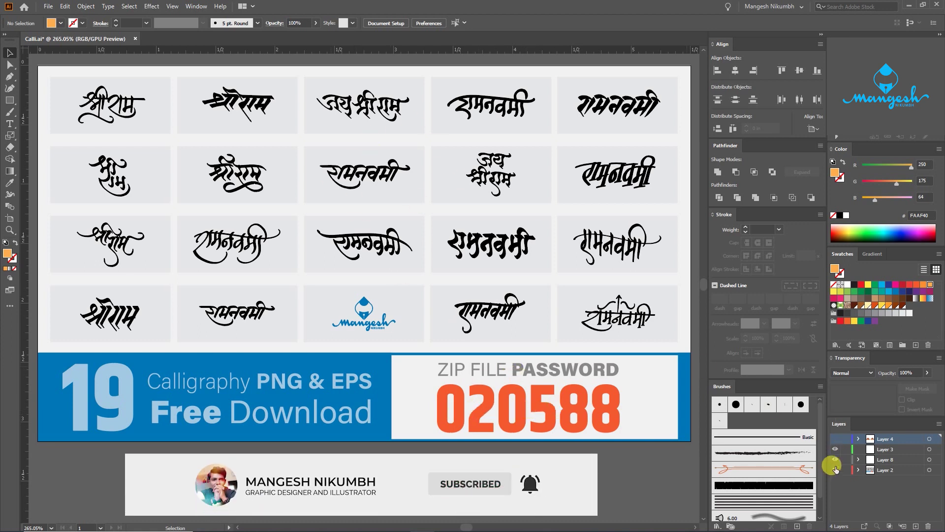
- Move the red-orange version below the light-orange one and enlarge both together on the right half of the artboard
left_click_drag(452, 201, 690, 331)
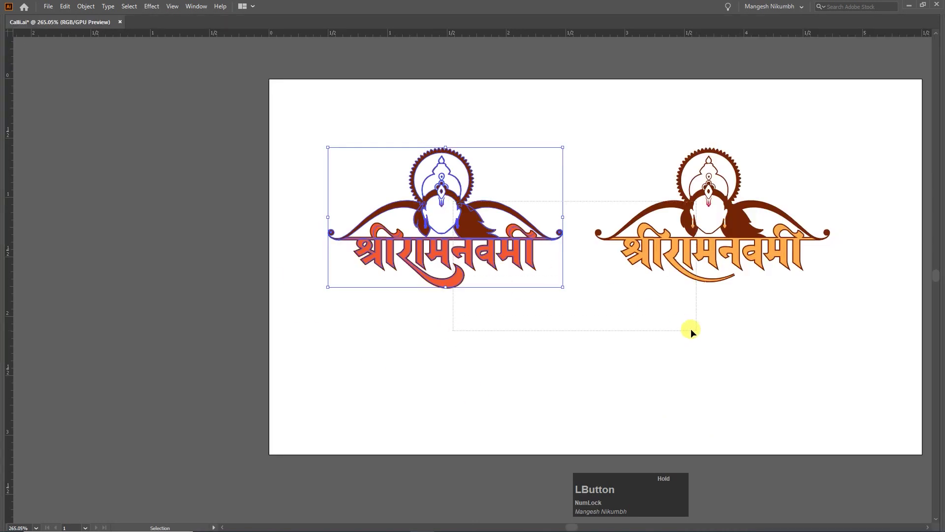
left_click_drag(526, 336, 316, 120)
left_click_drag(482, 227, 858, 427)
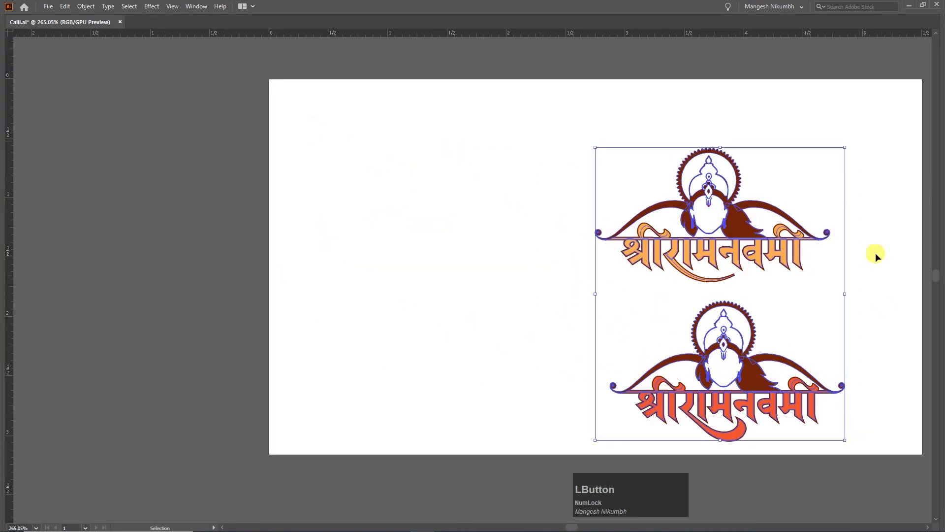
left_click_drag(846, 147, 914, 96)
left_click(502, 239)
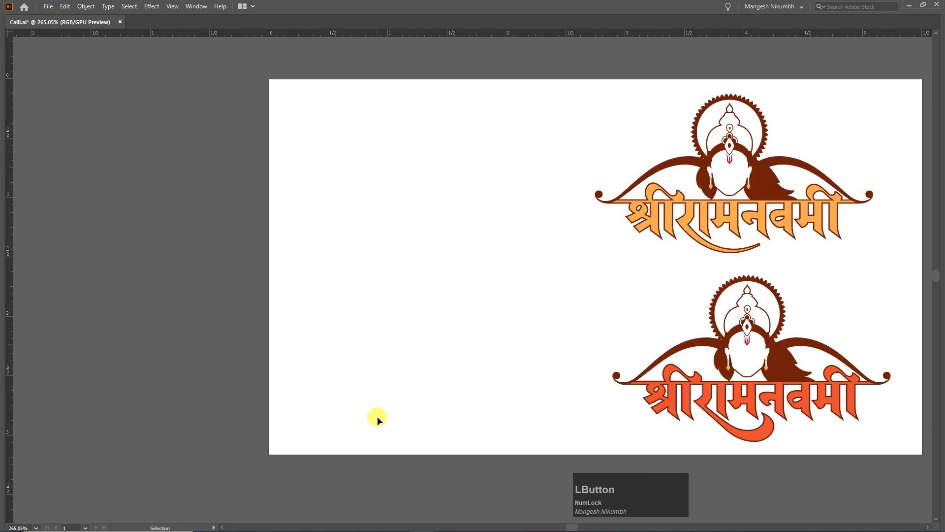